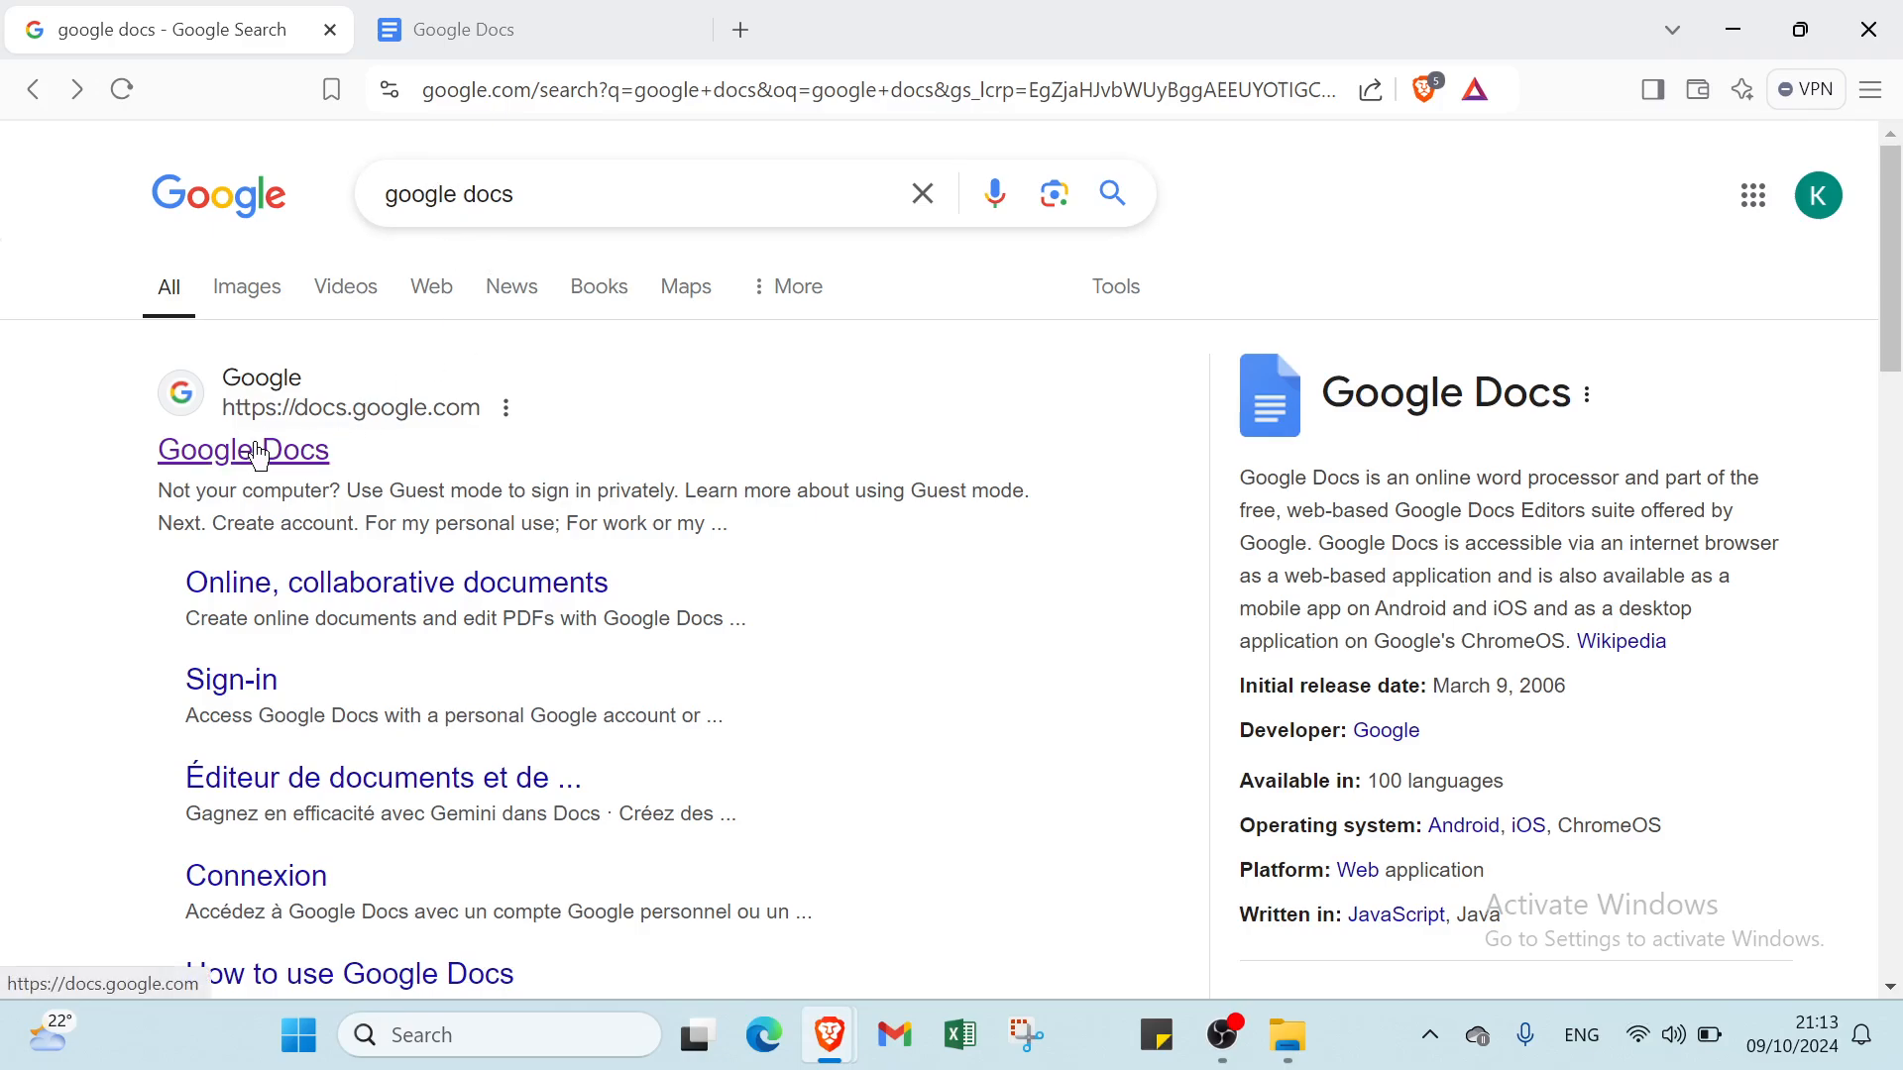
Switch to the Google Docs home page and locate Docs in the list of Google apps.
{"action": "left_click", "coordinate": [455, 35]}
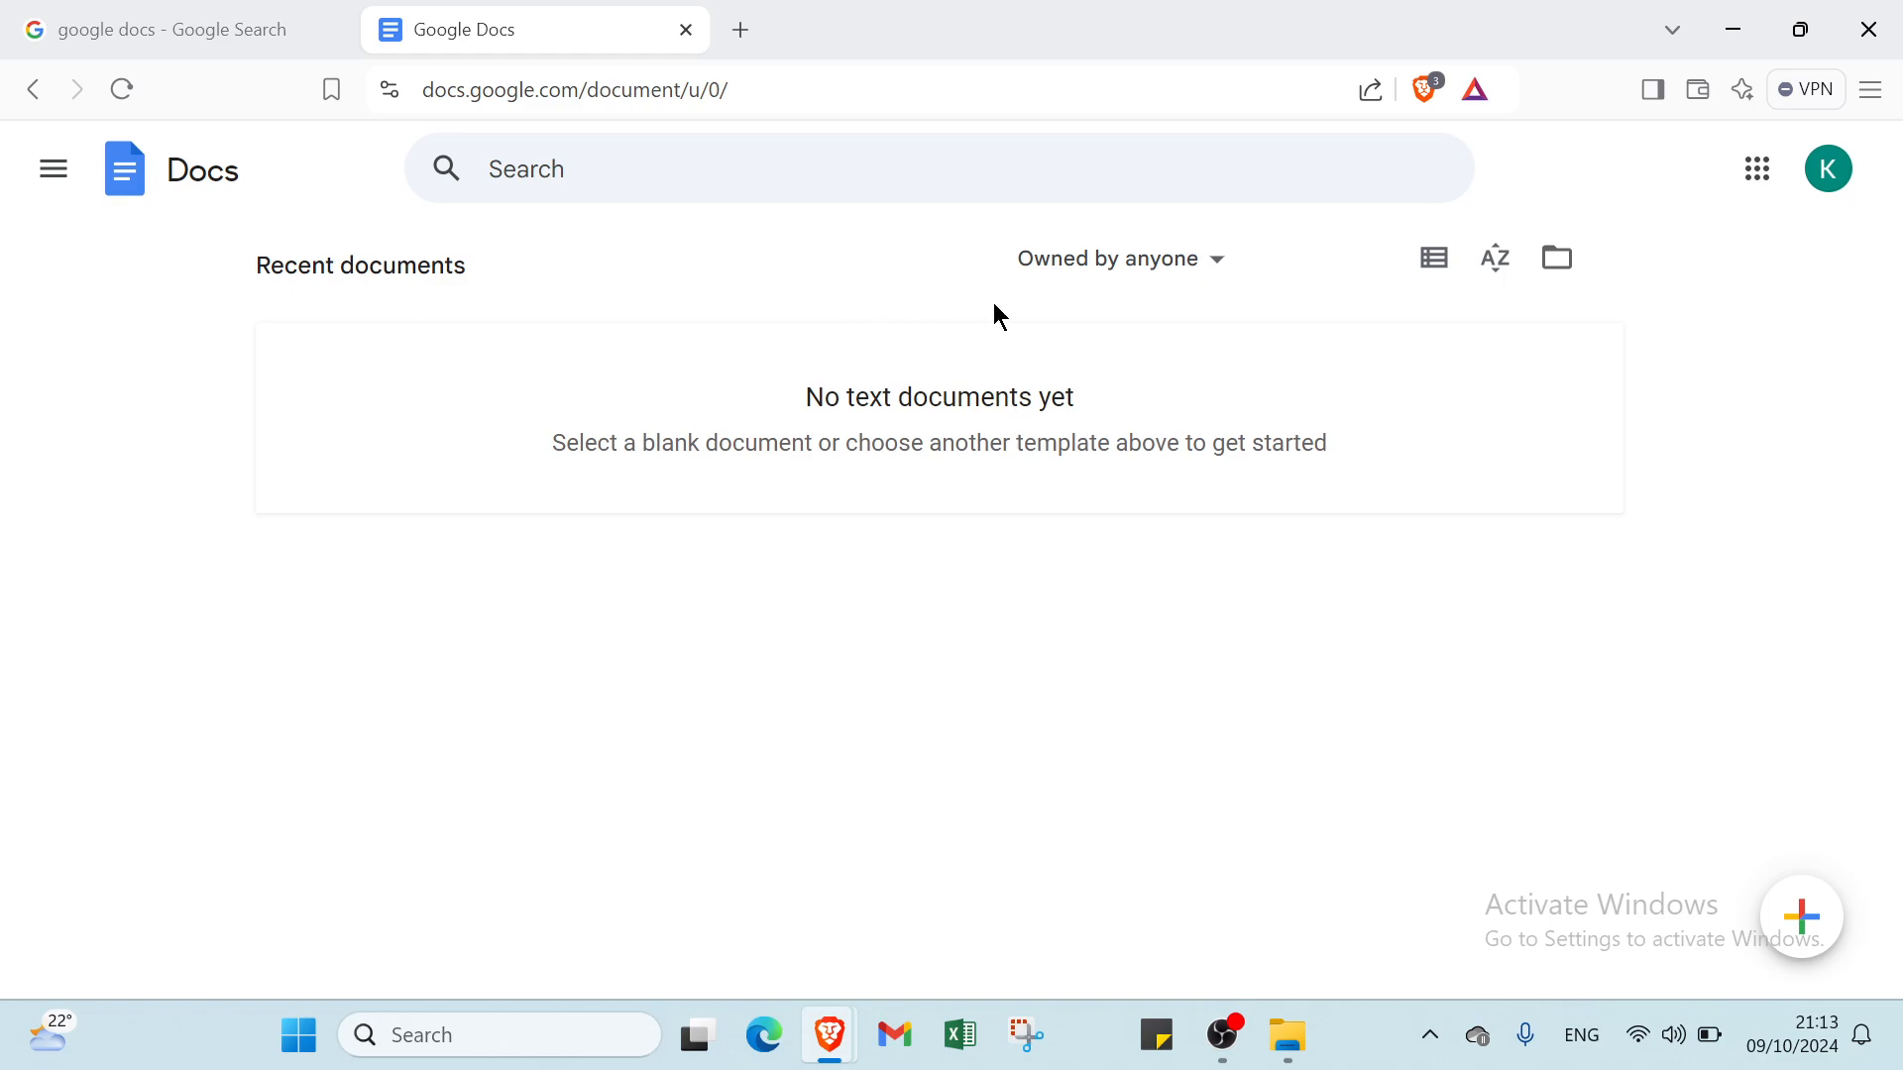
{"action": "left_click", "coordinate": [1757, 190]}
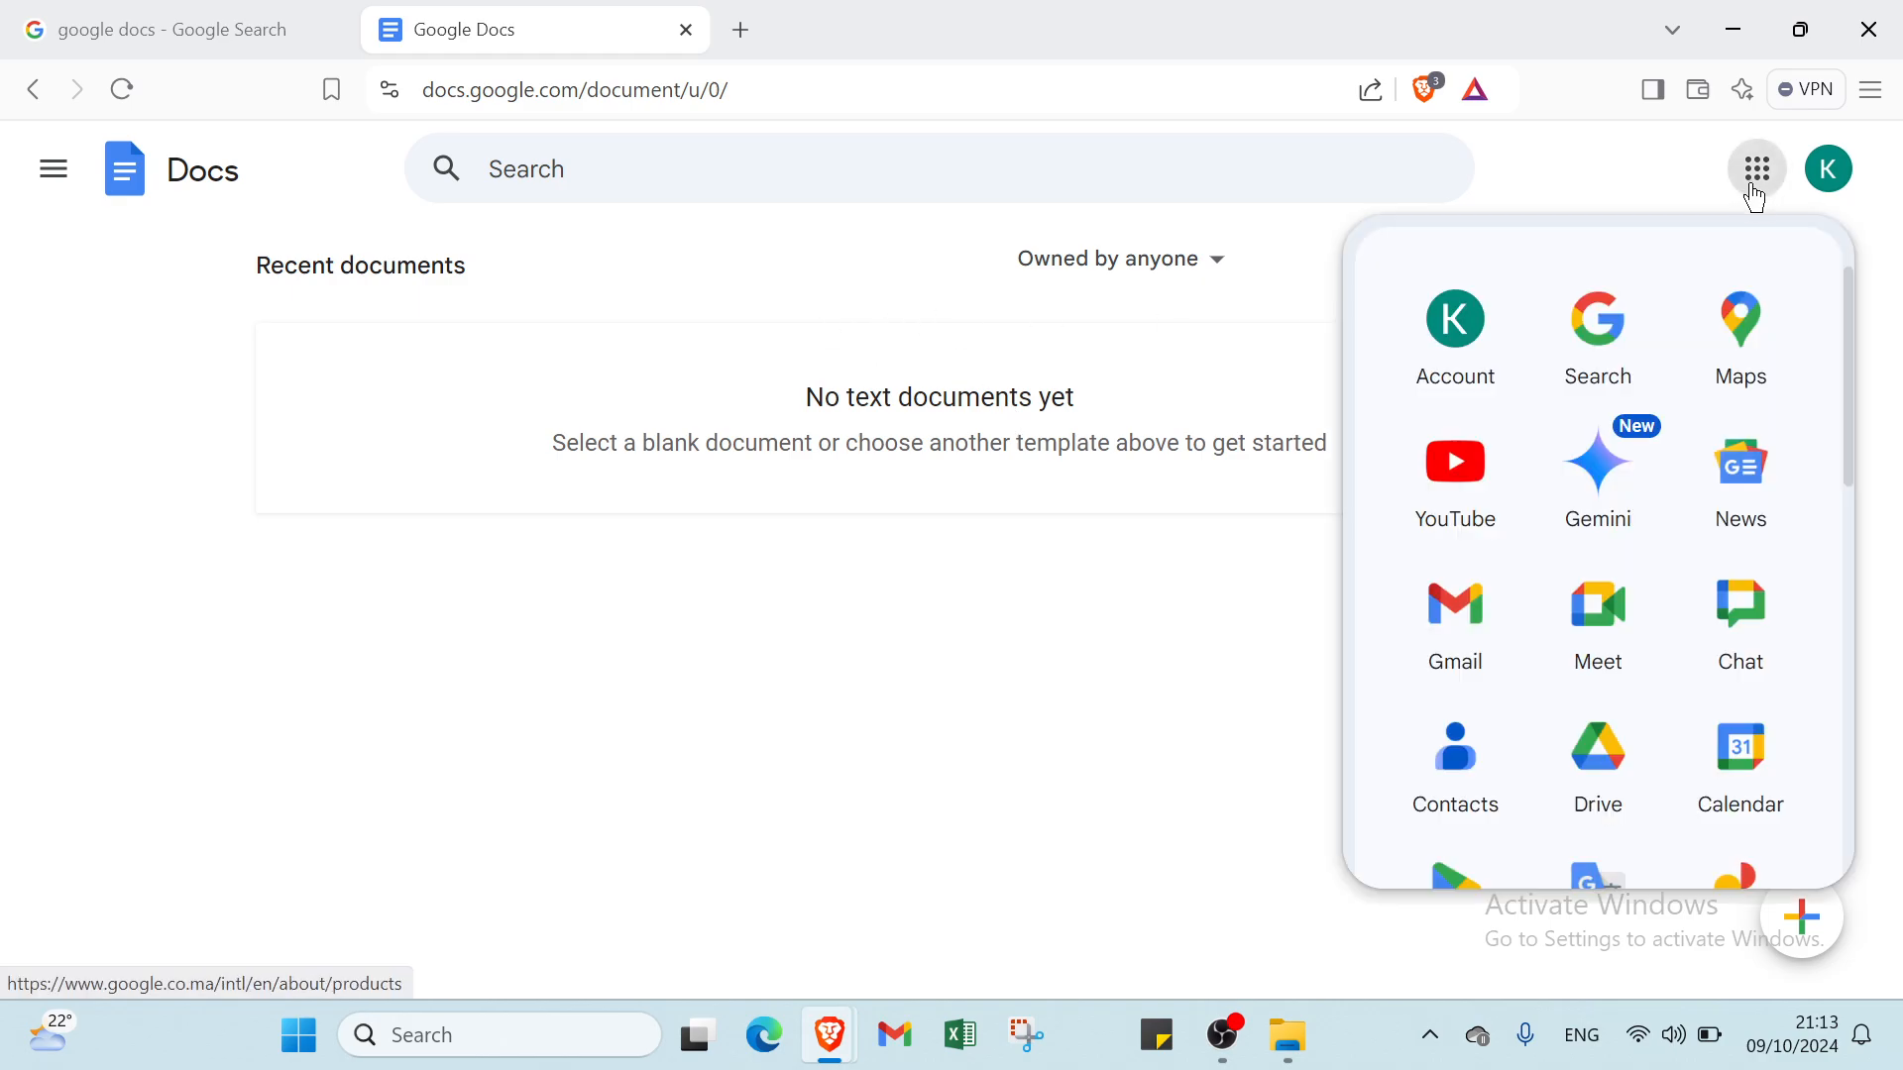
{"action": "scroll", "coordinate": [1661, 459], "scroll_direction": "down", "scroll_amount": 5}
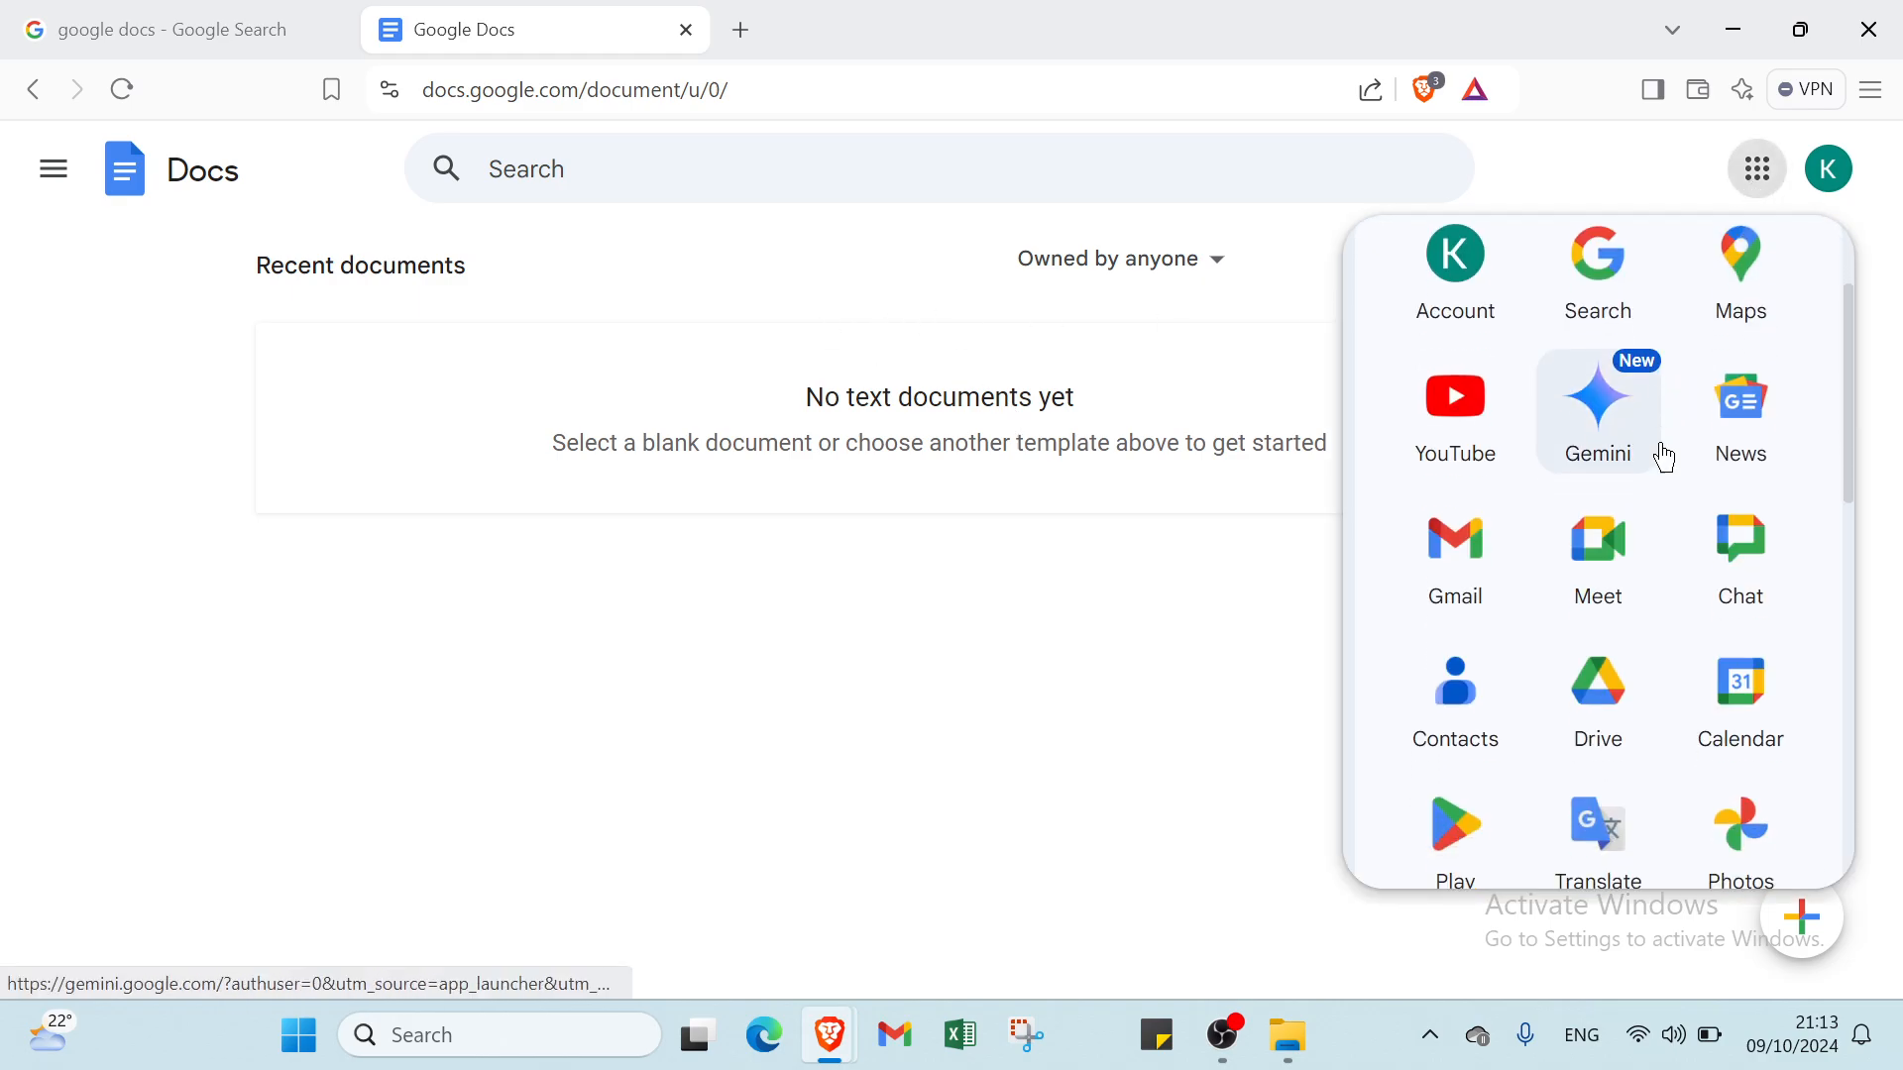
{"action": "scroll", "coordinate": [1671, 459], "scroll_direction": "down", "scroll_amount": 2}
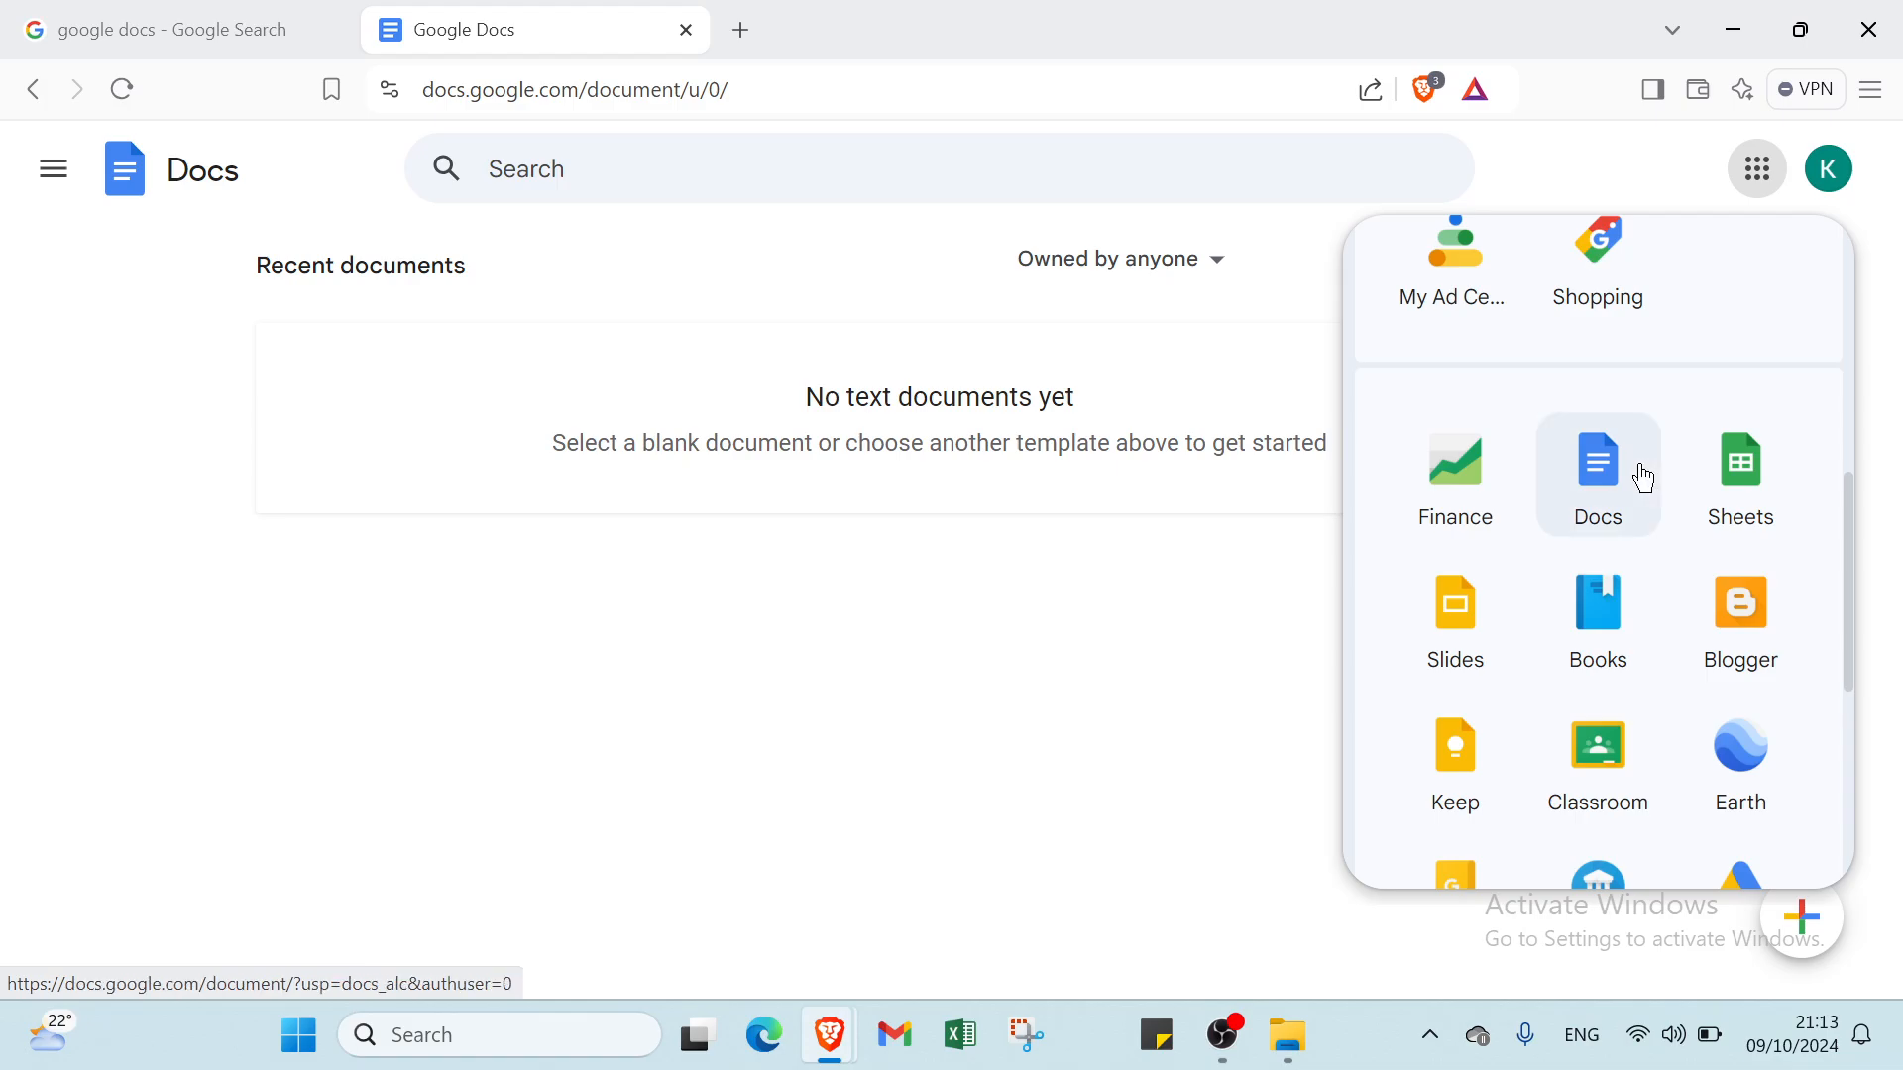
{"action": "left_click", "coordinate": [1251, 623]}
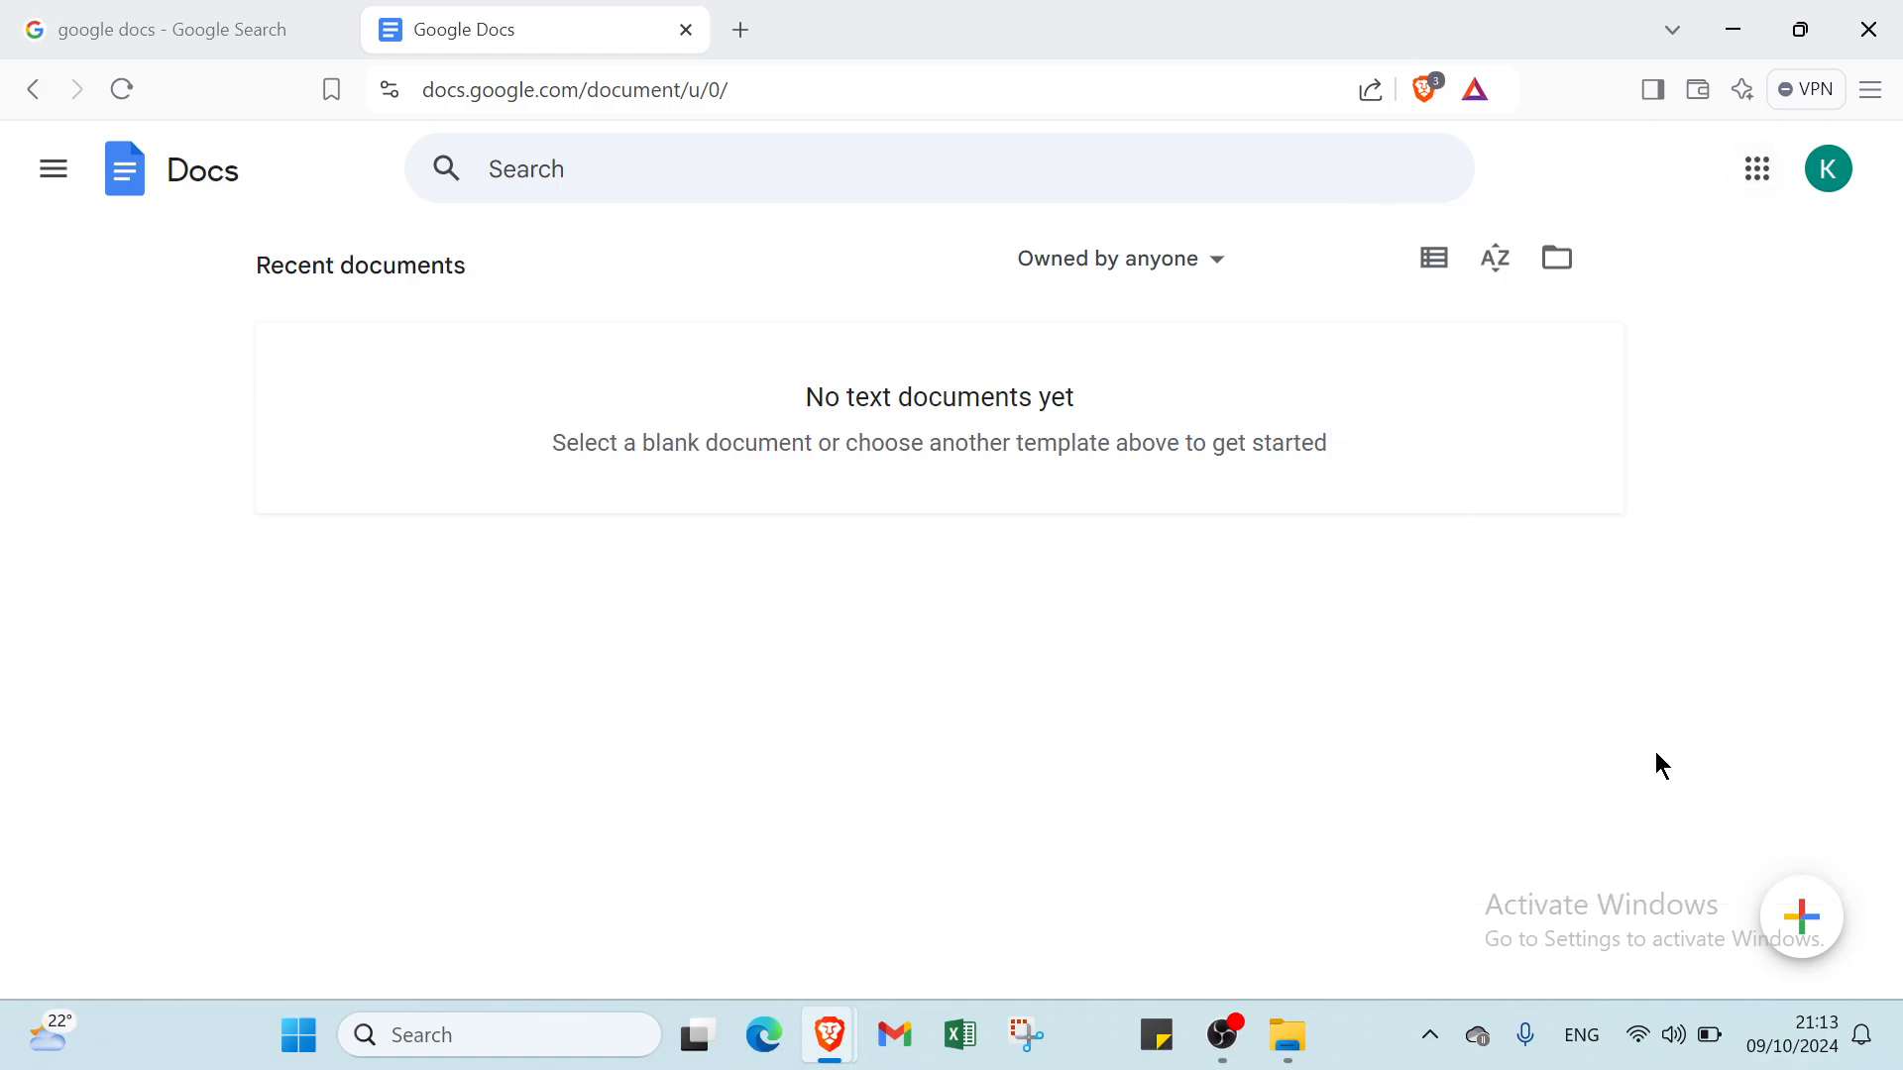
Create a blank document and name it "test".
{"action": "mouse_move", "coordinate": [1818, 926]}
{"action": "left_click", "coordinate": [1805, 924]}
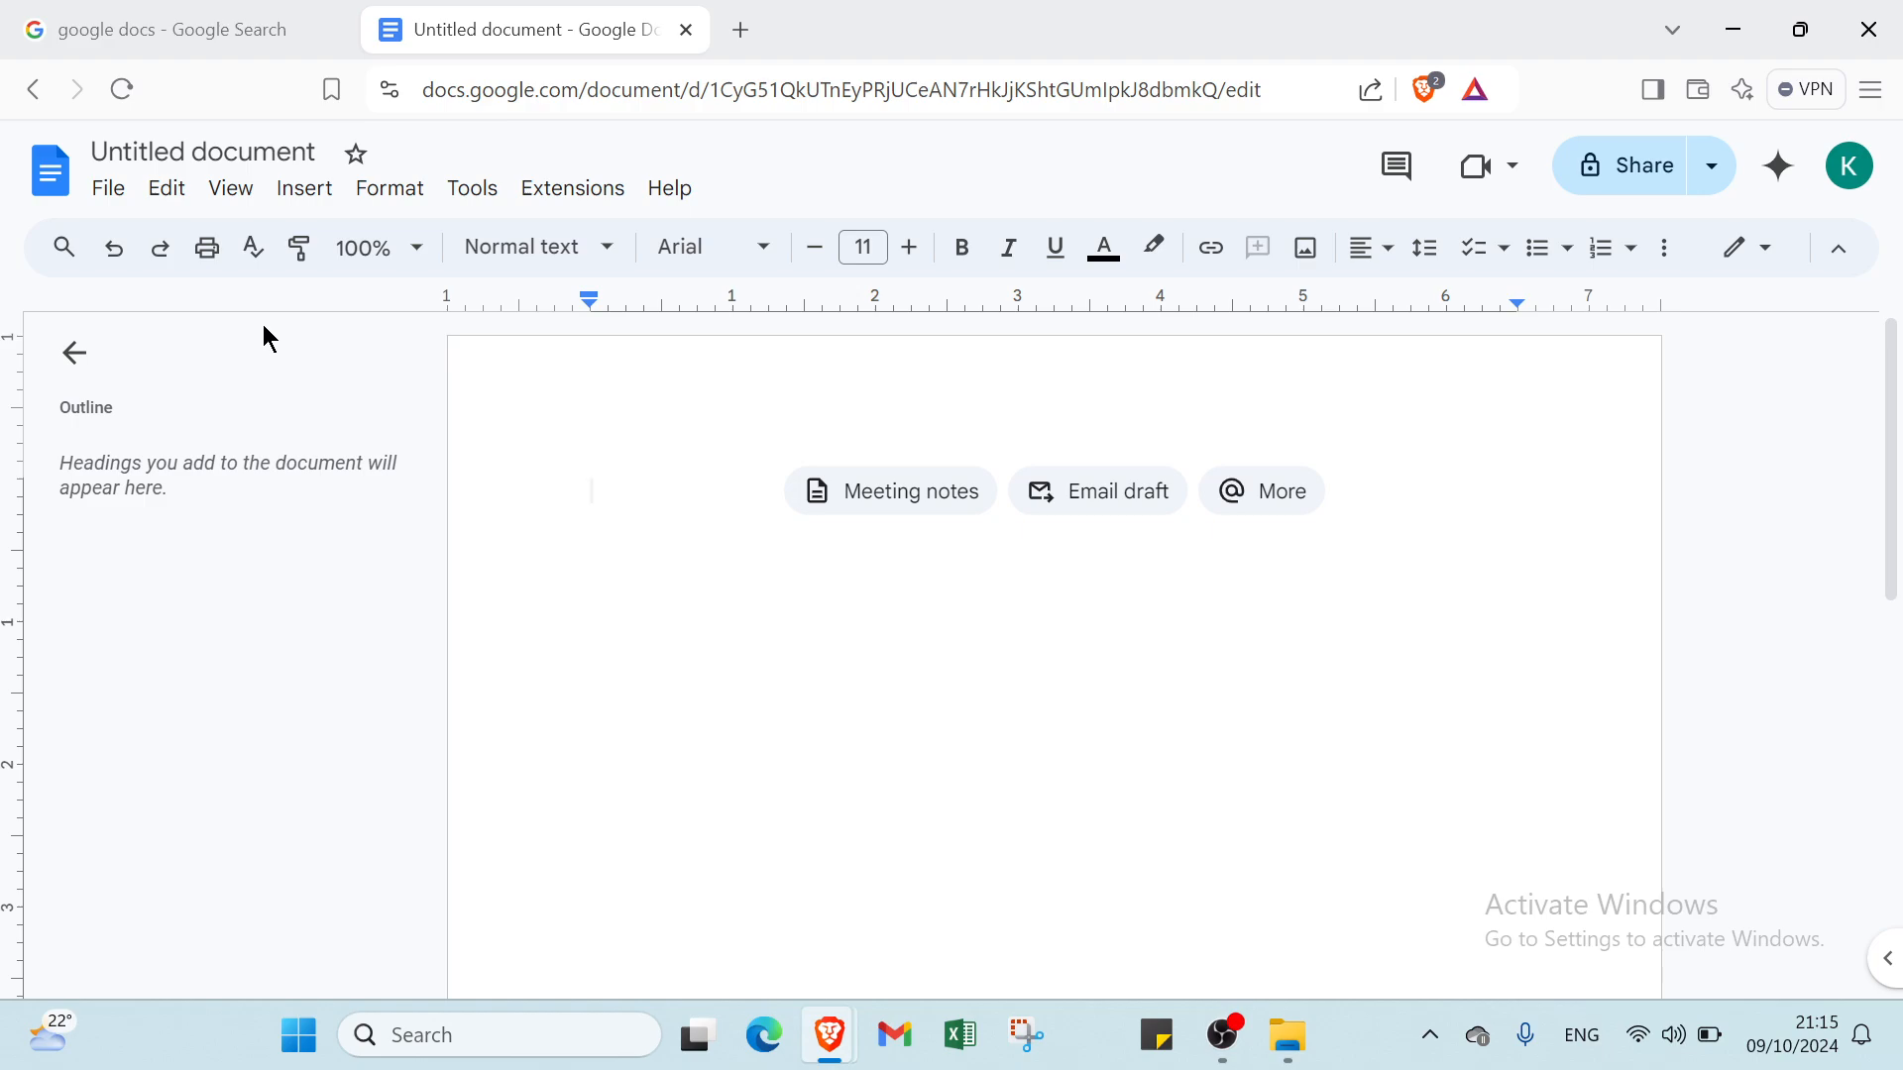
{"action": "left_click", "coordinate": [186, 145]}
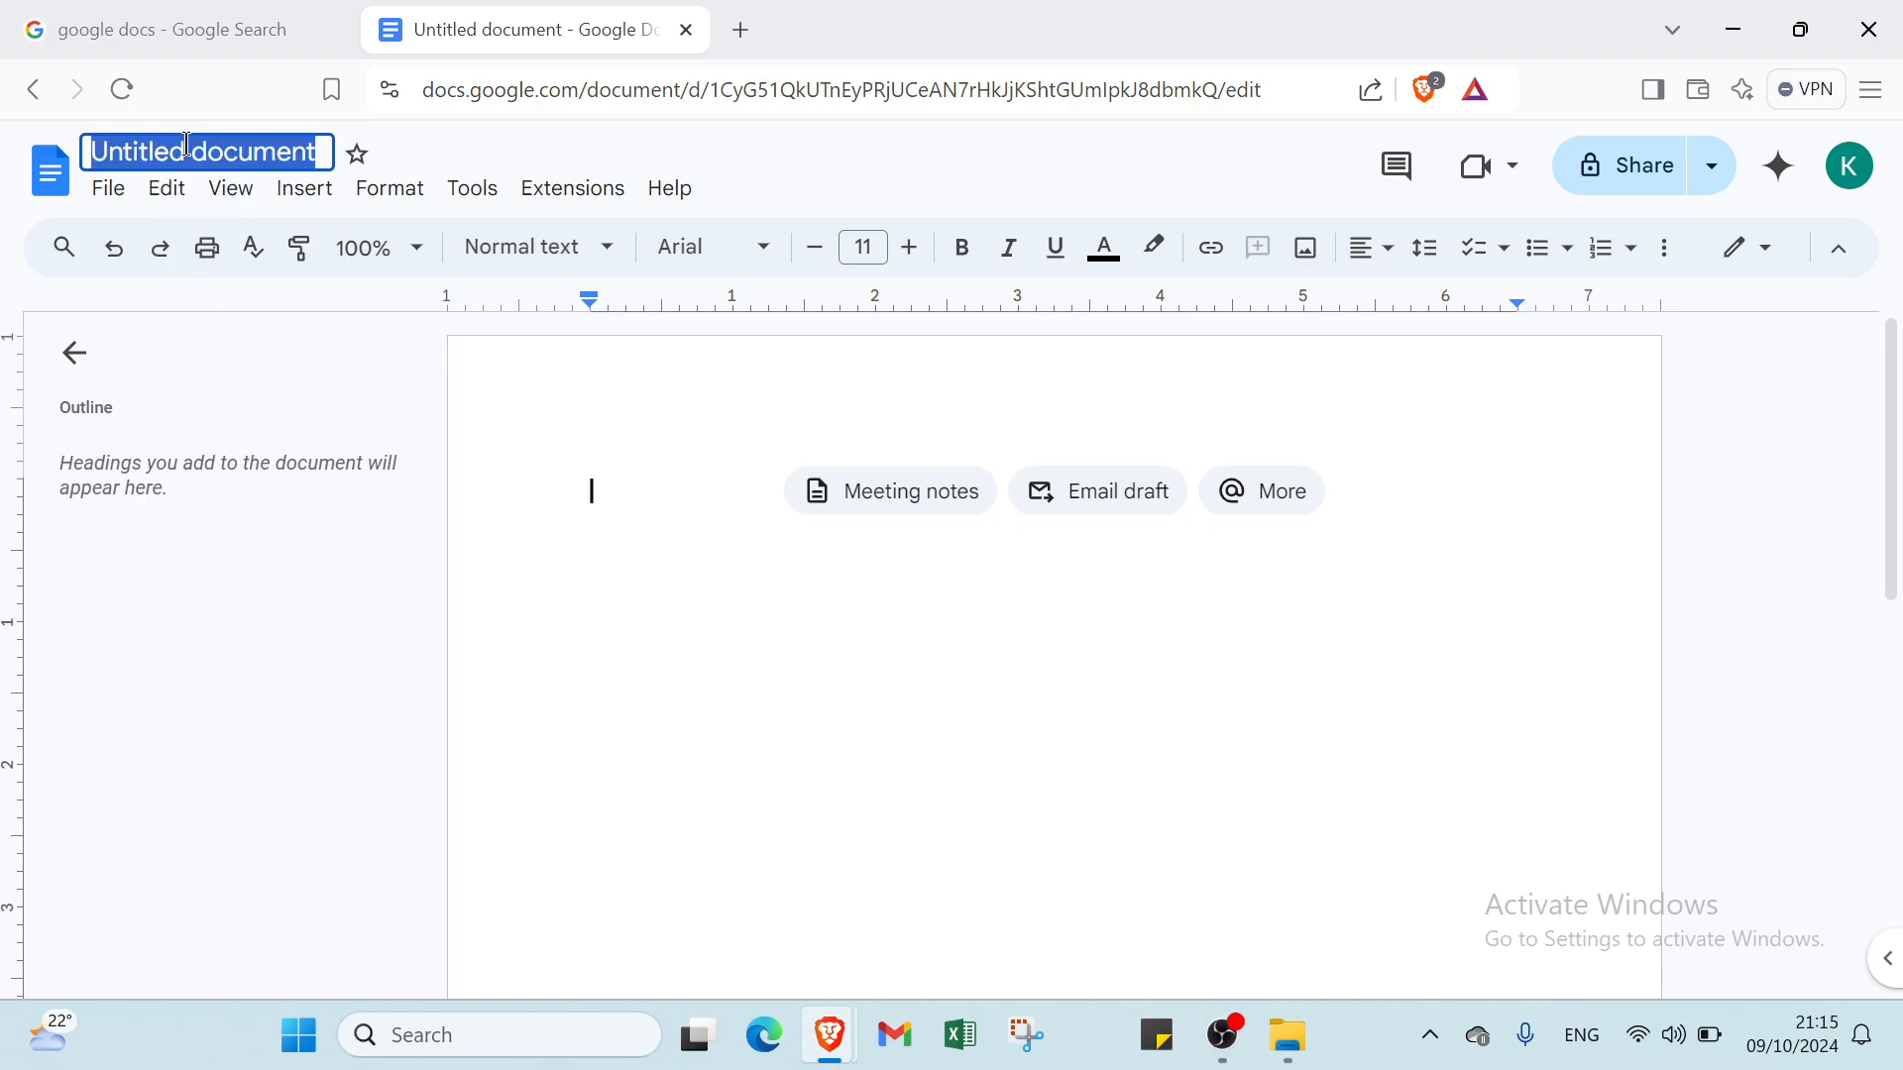
{"action": "key", "text": "BackSpace"}
{"action": "type", "text": "test"}
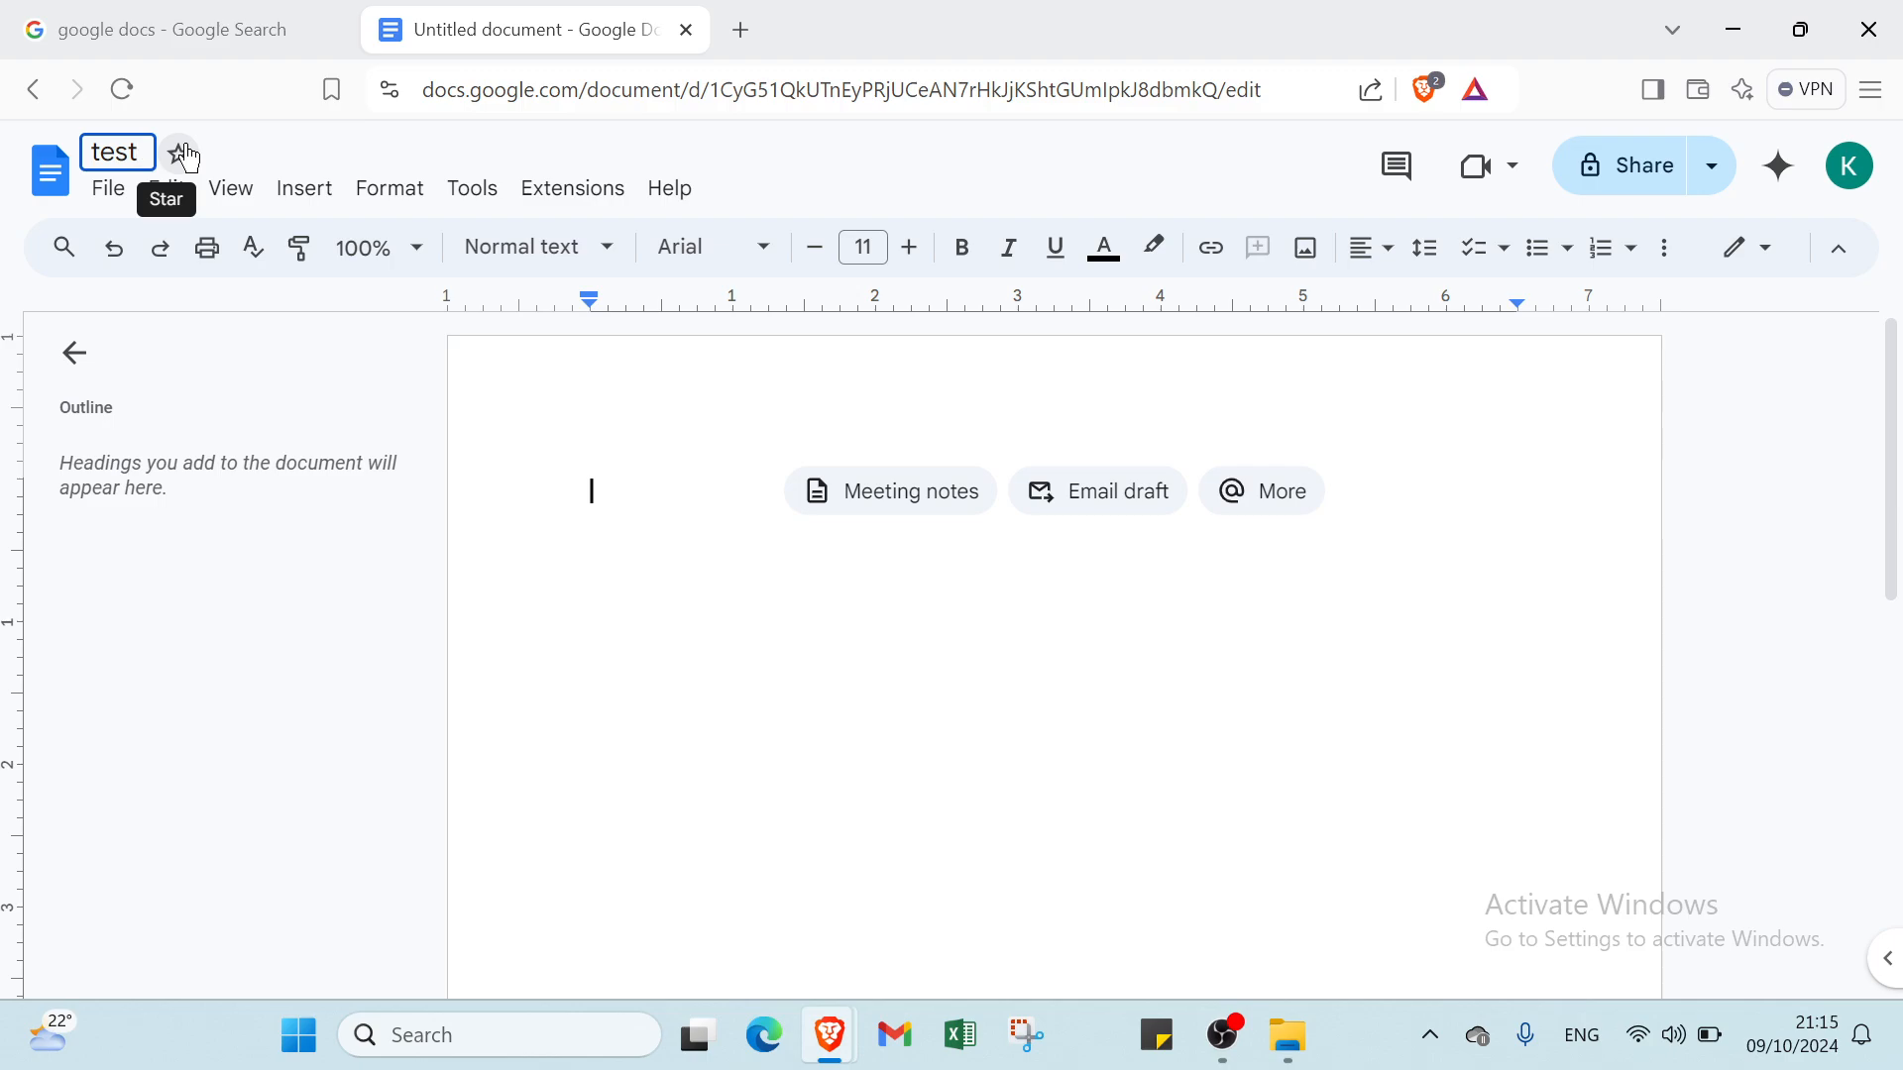
{"action": "key", "text": "Return"}
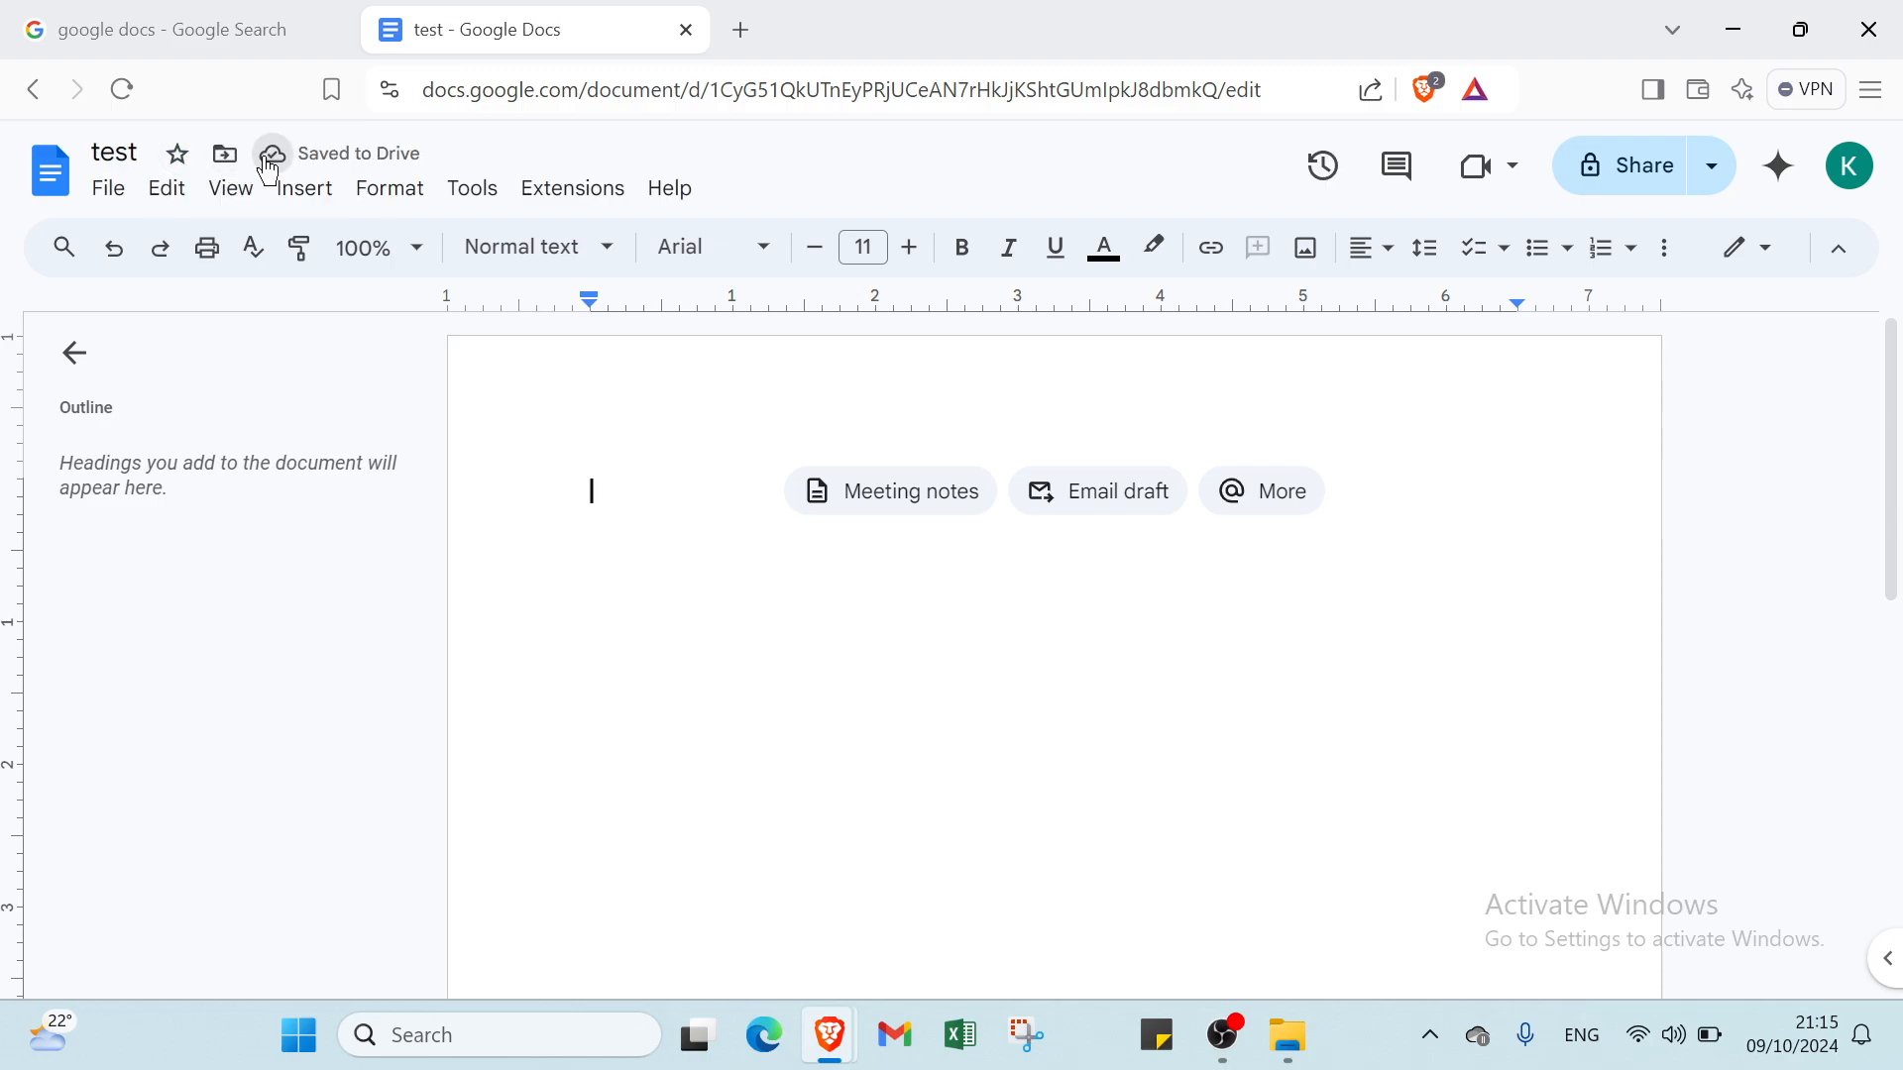
Check the document's save status and what is needed to enable offline access, without installing anything.
{"action": "left_click", "coordinate": [270, 166]}
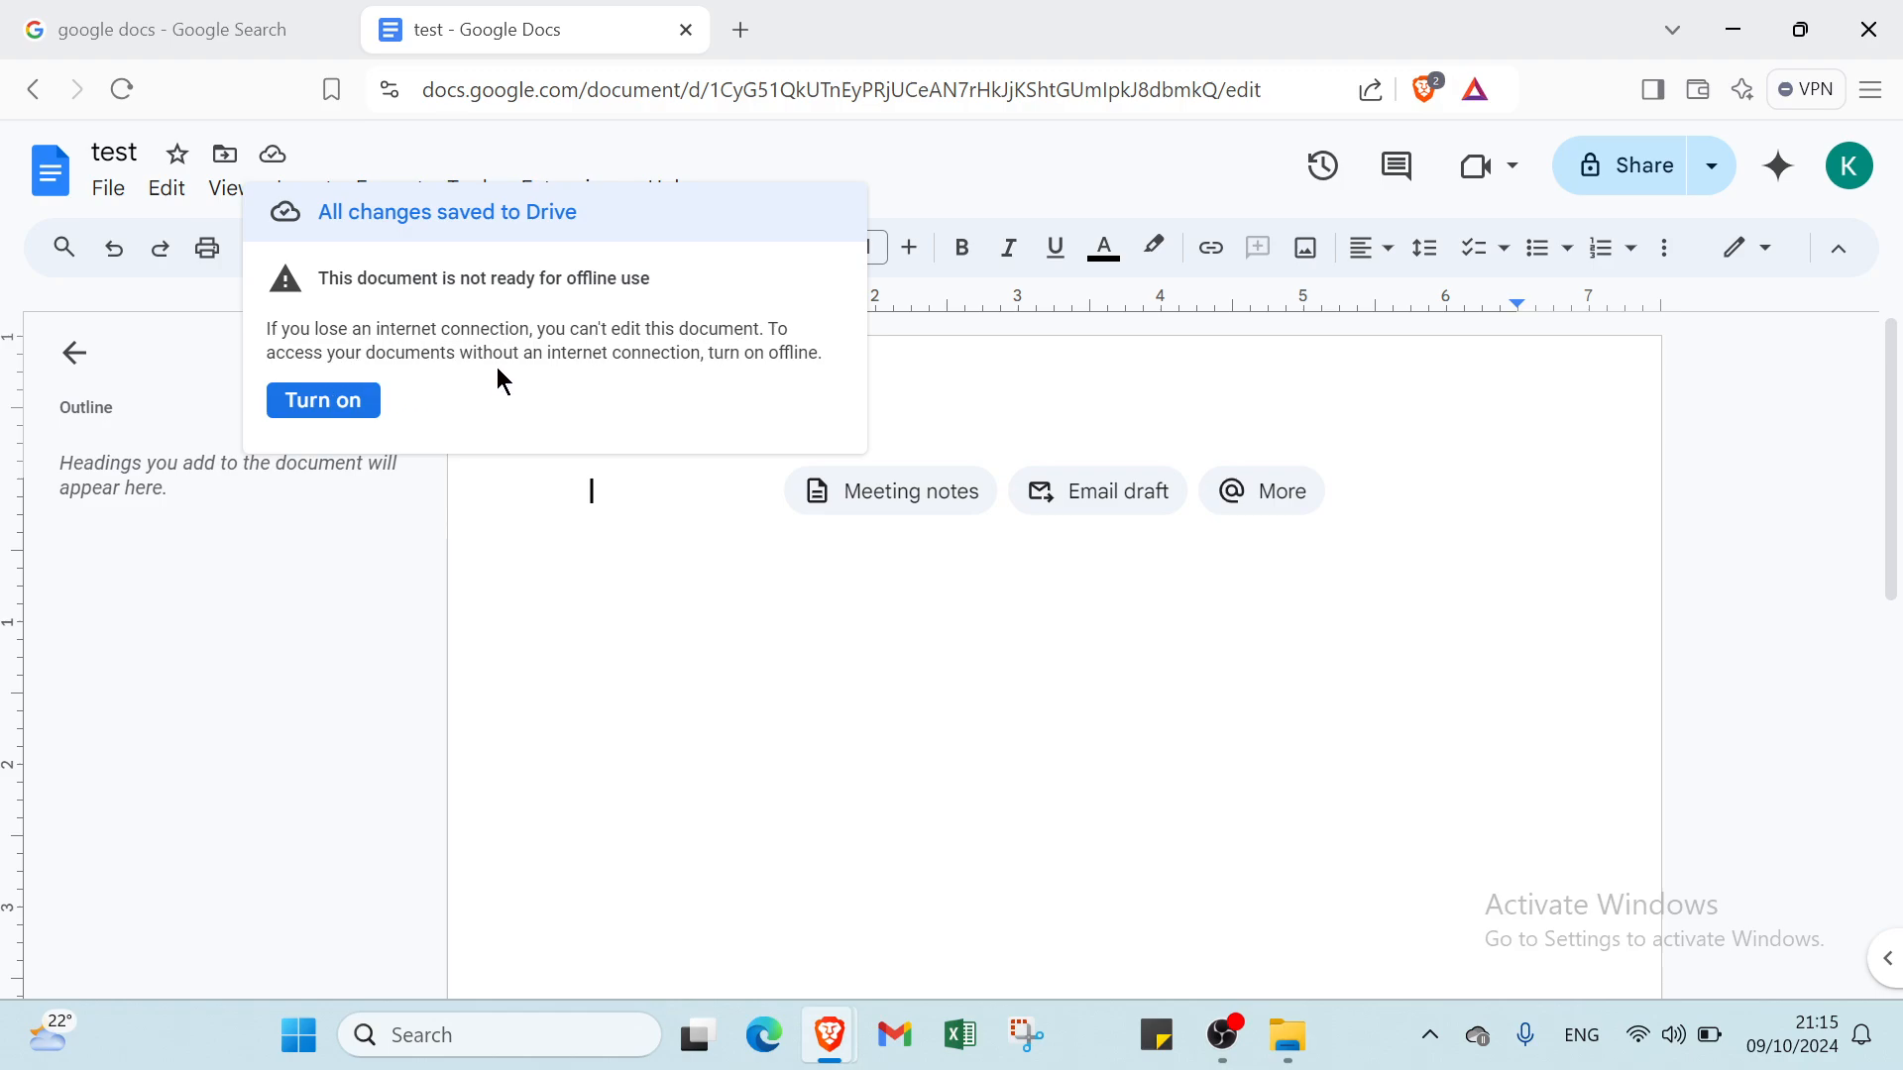
{"action": "left_click", "coordinate": [365, 403]}
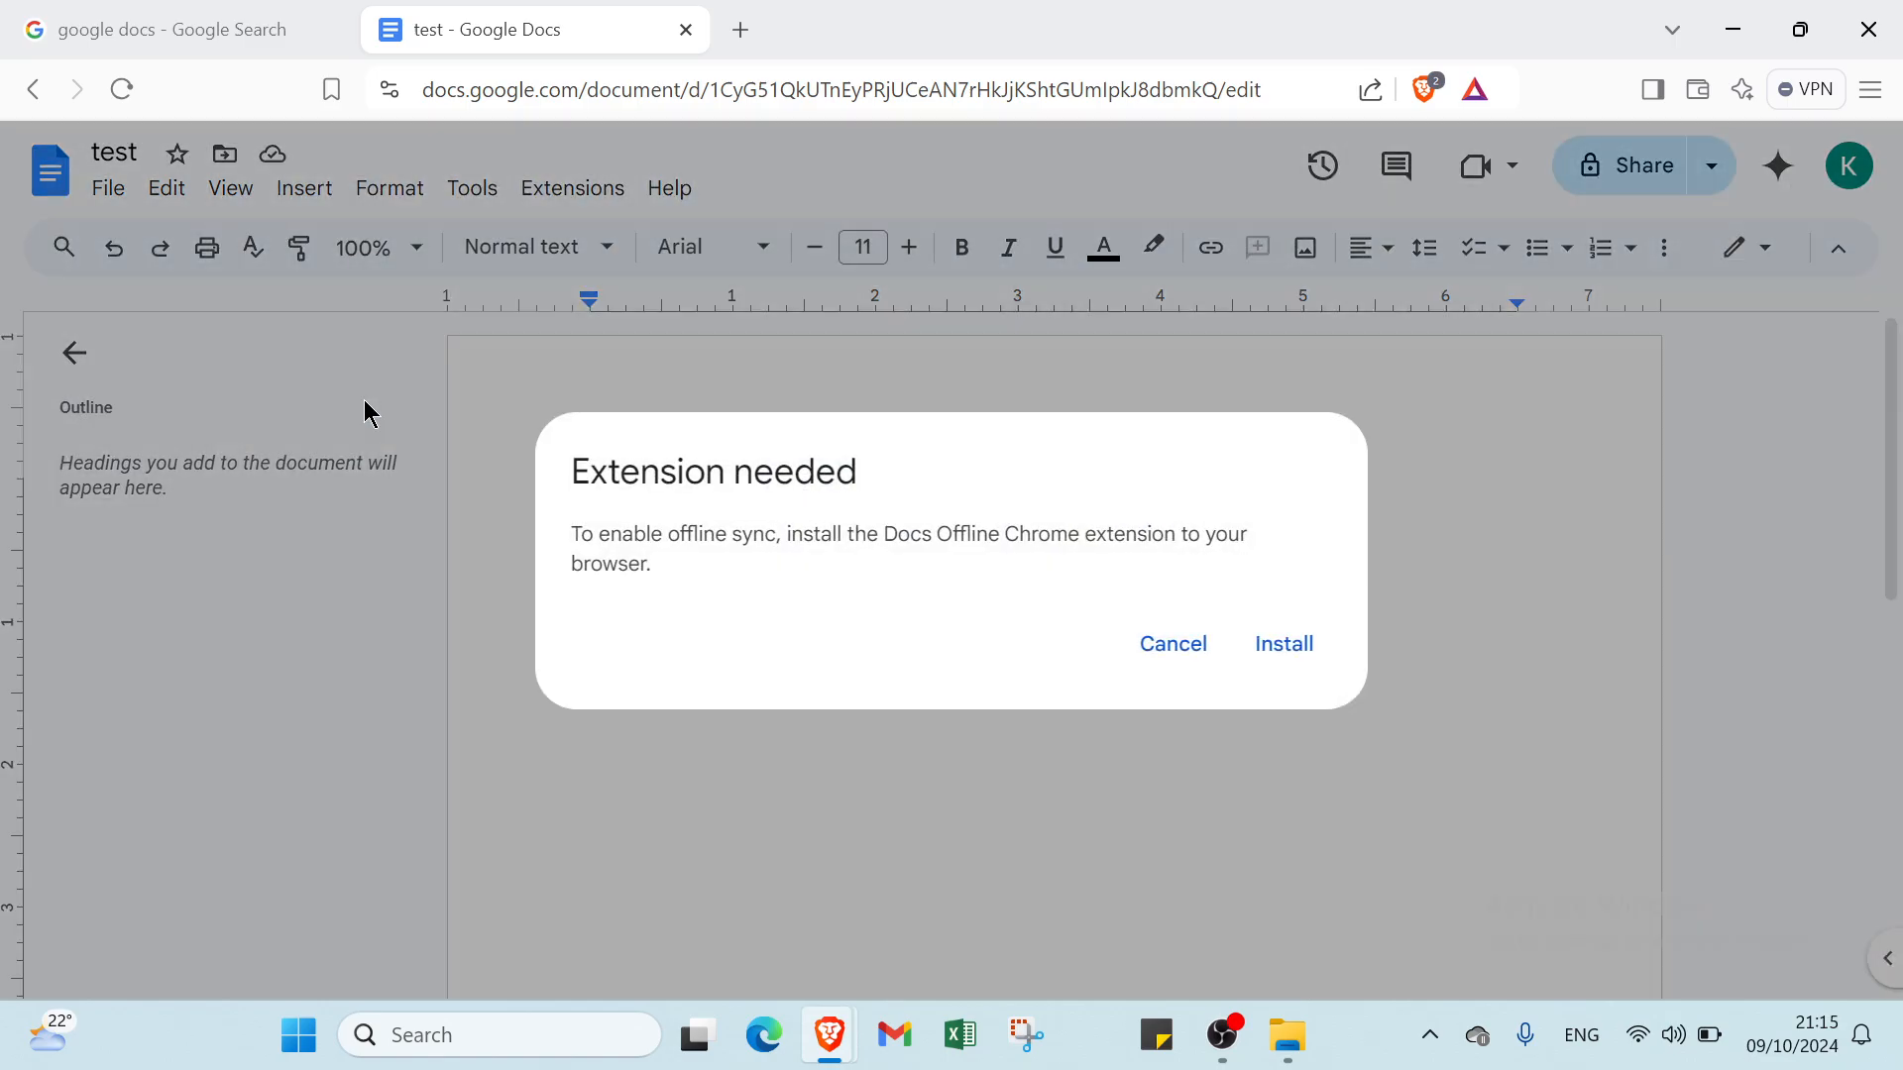
{"action": "left_click", "coordinate": [721, 340]}
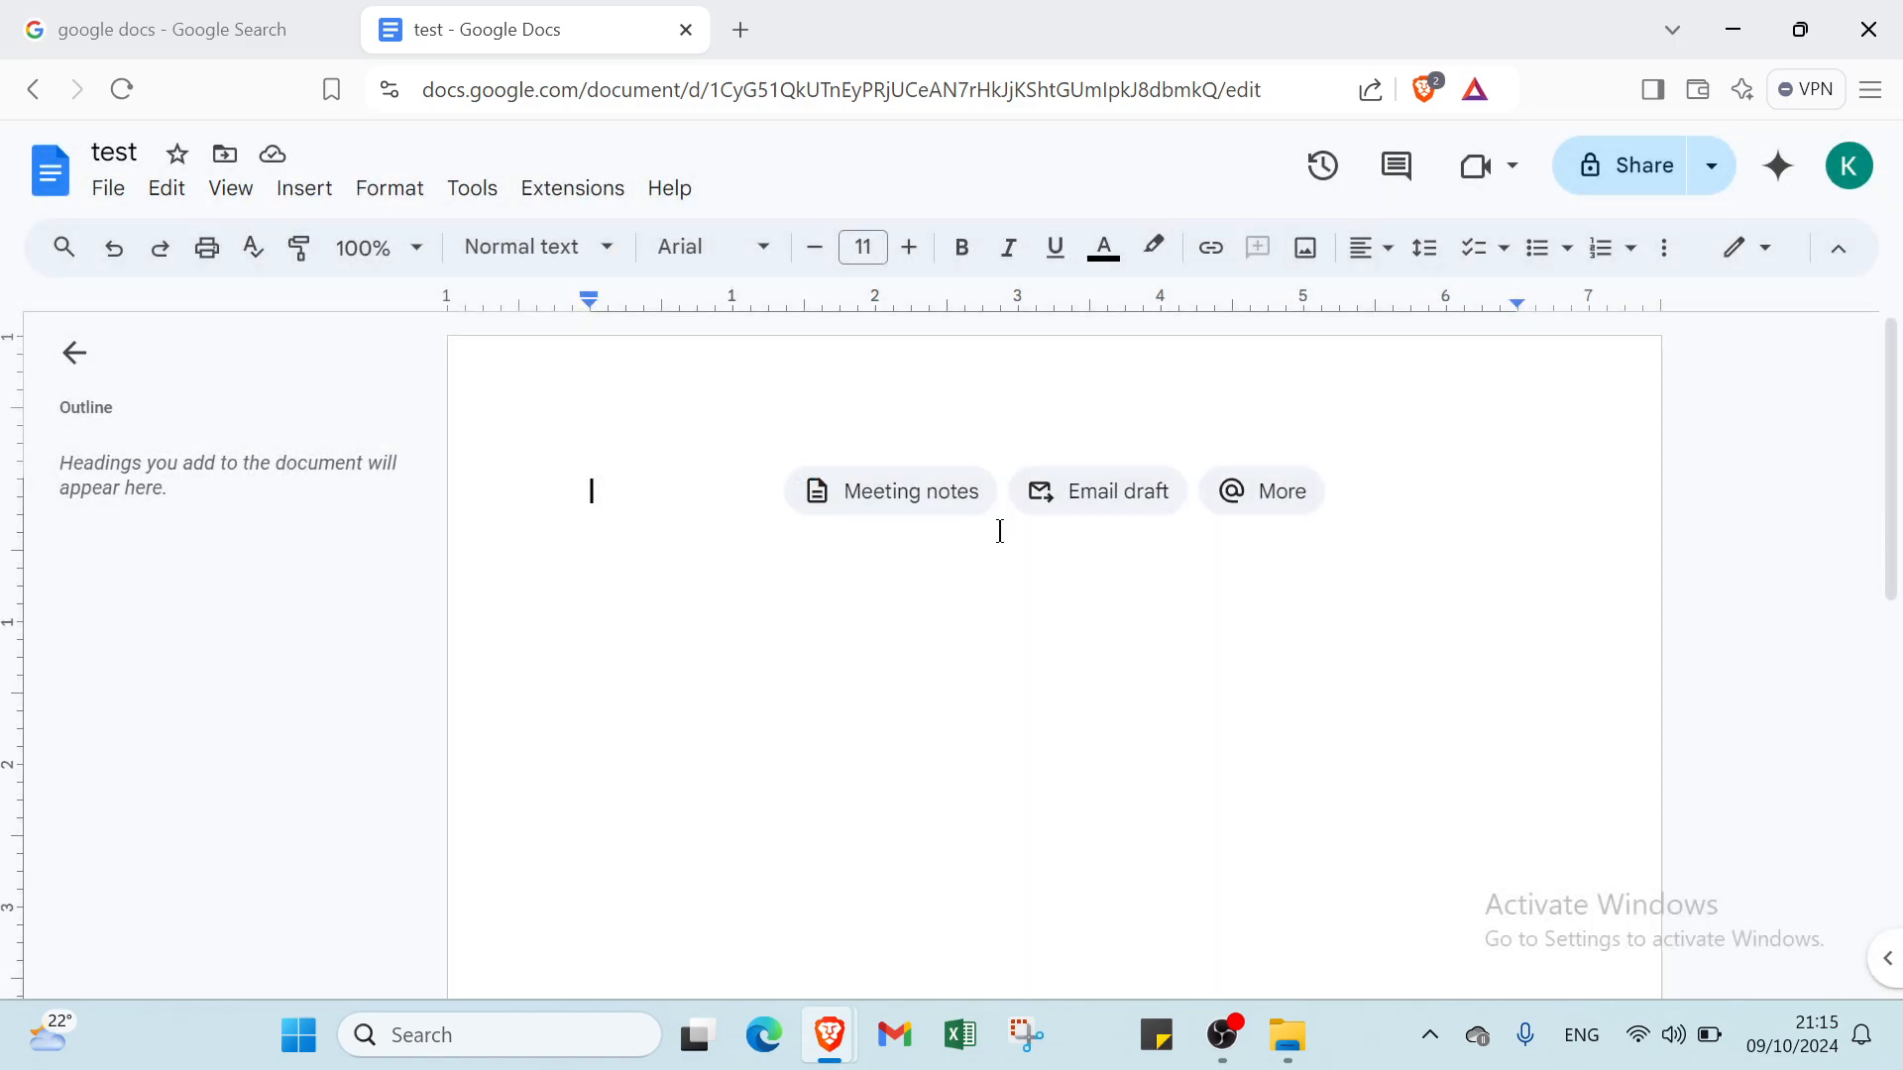
Examine the suggested, starred and all available locations for moving the document, without moving it.
{"action": "left_click", "coordinate": [223, 161]}
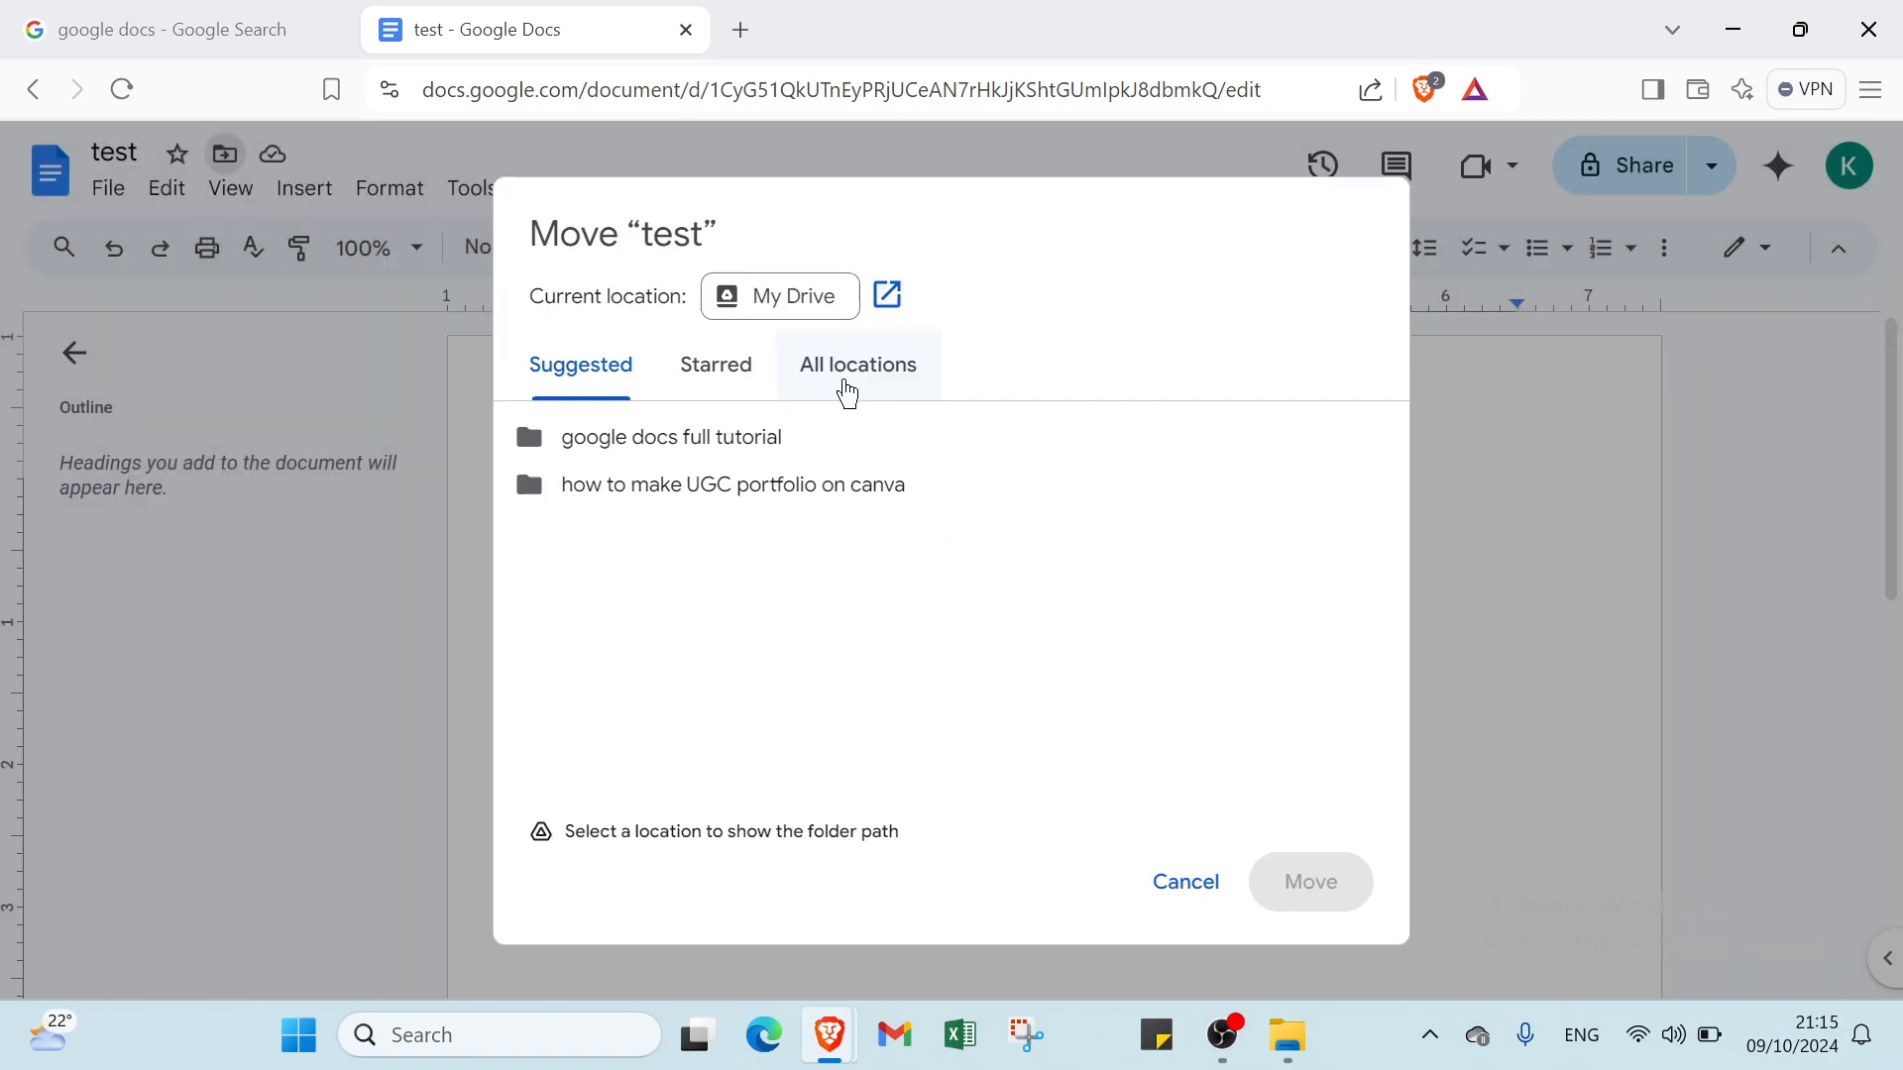
{"action": "left_click", "coordinate": [738, 395]}
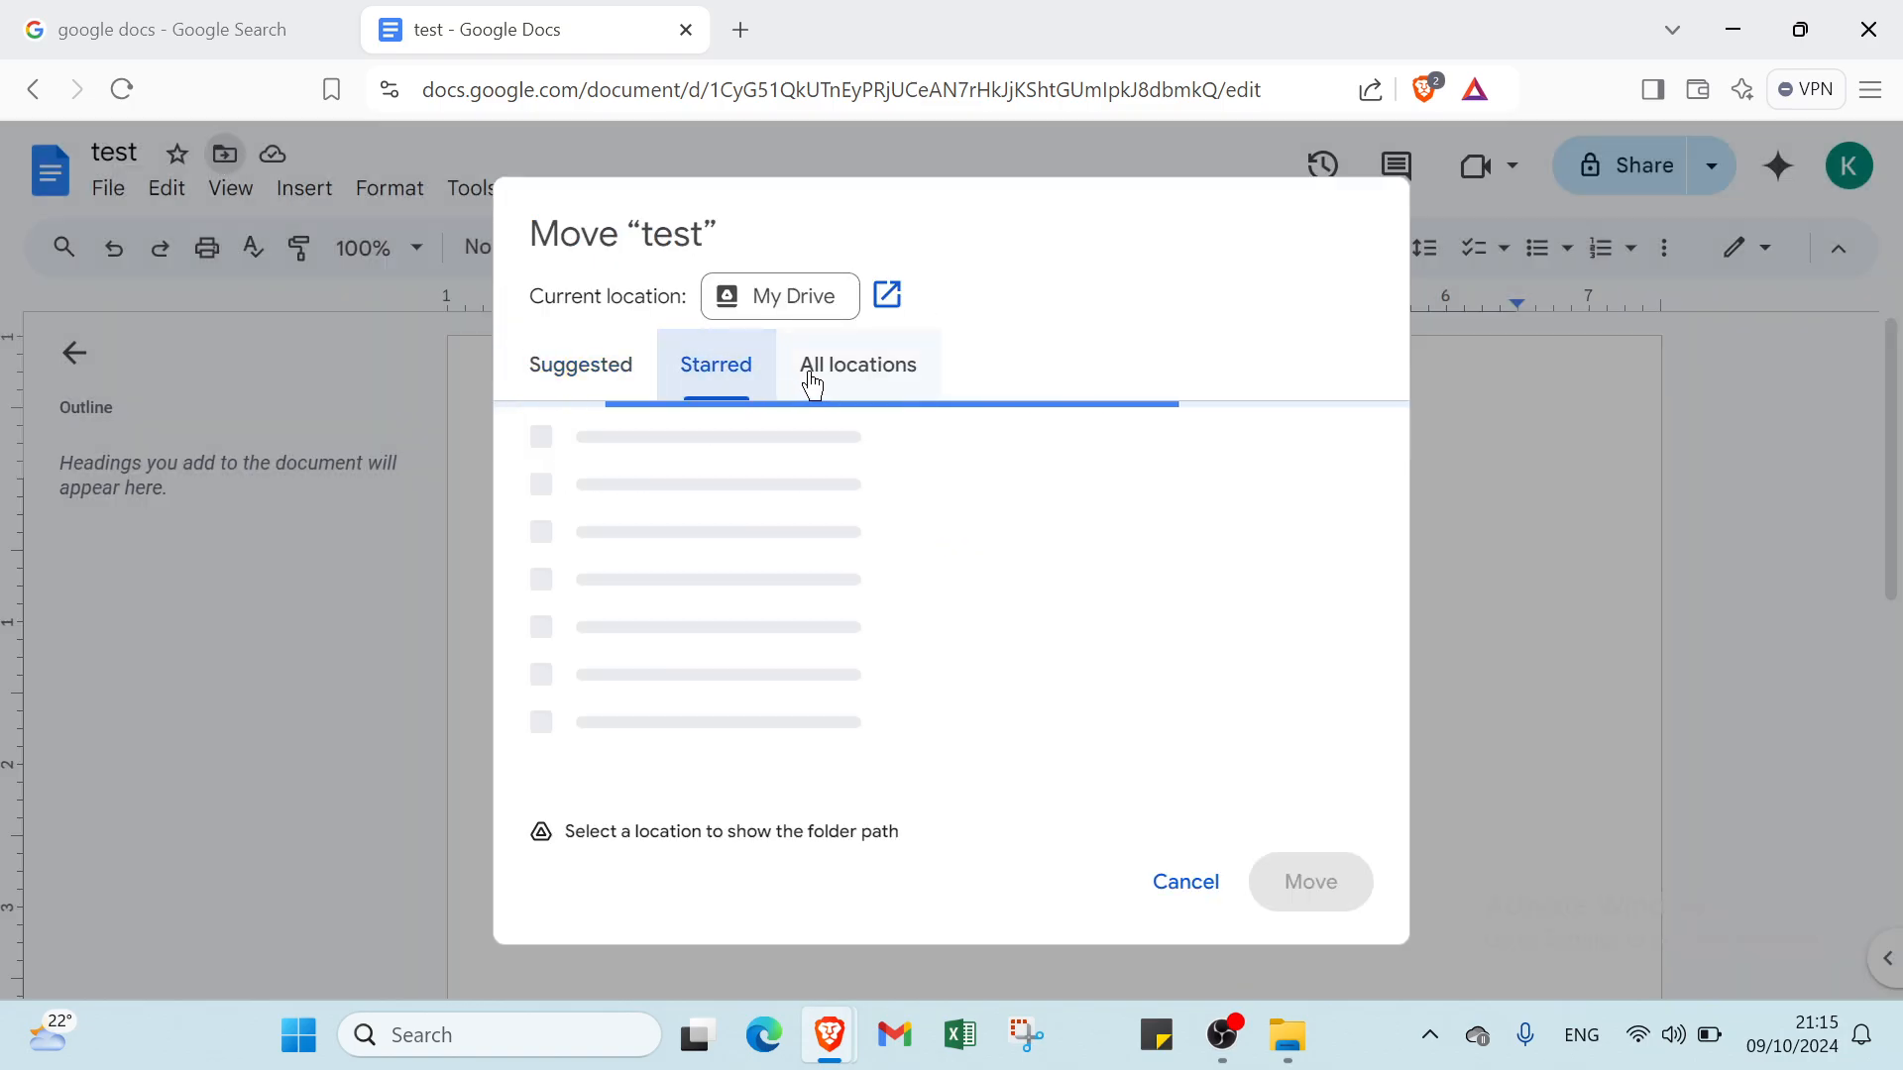
{"action": "left_click", "coordinate": [831, 382]}
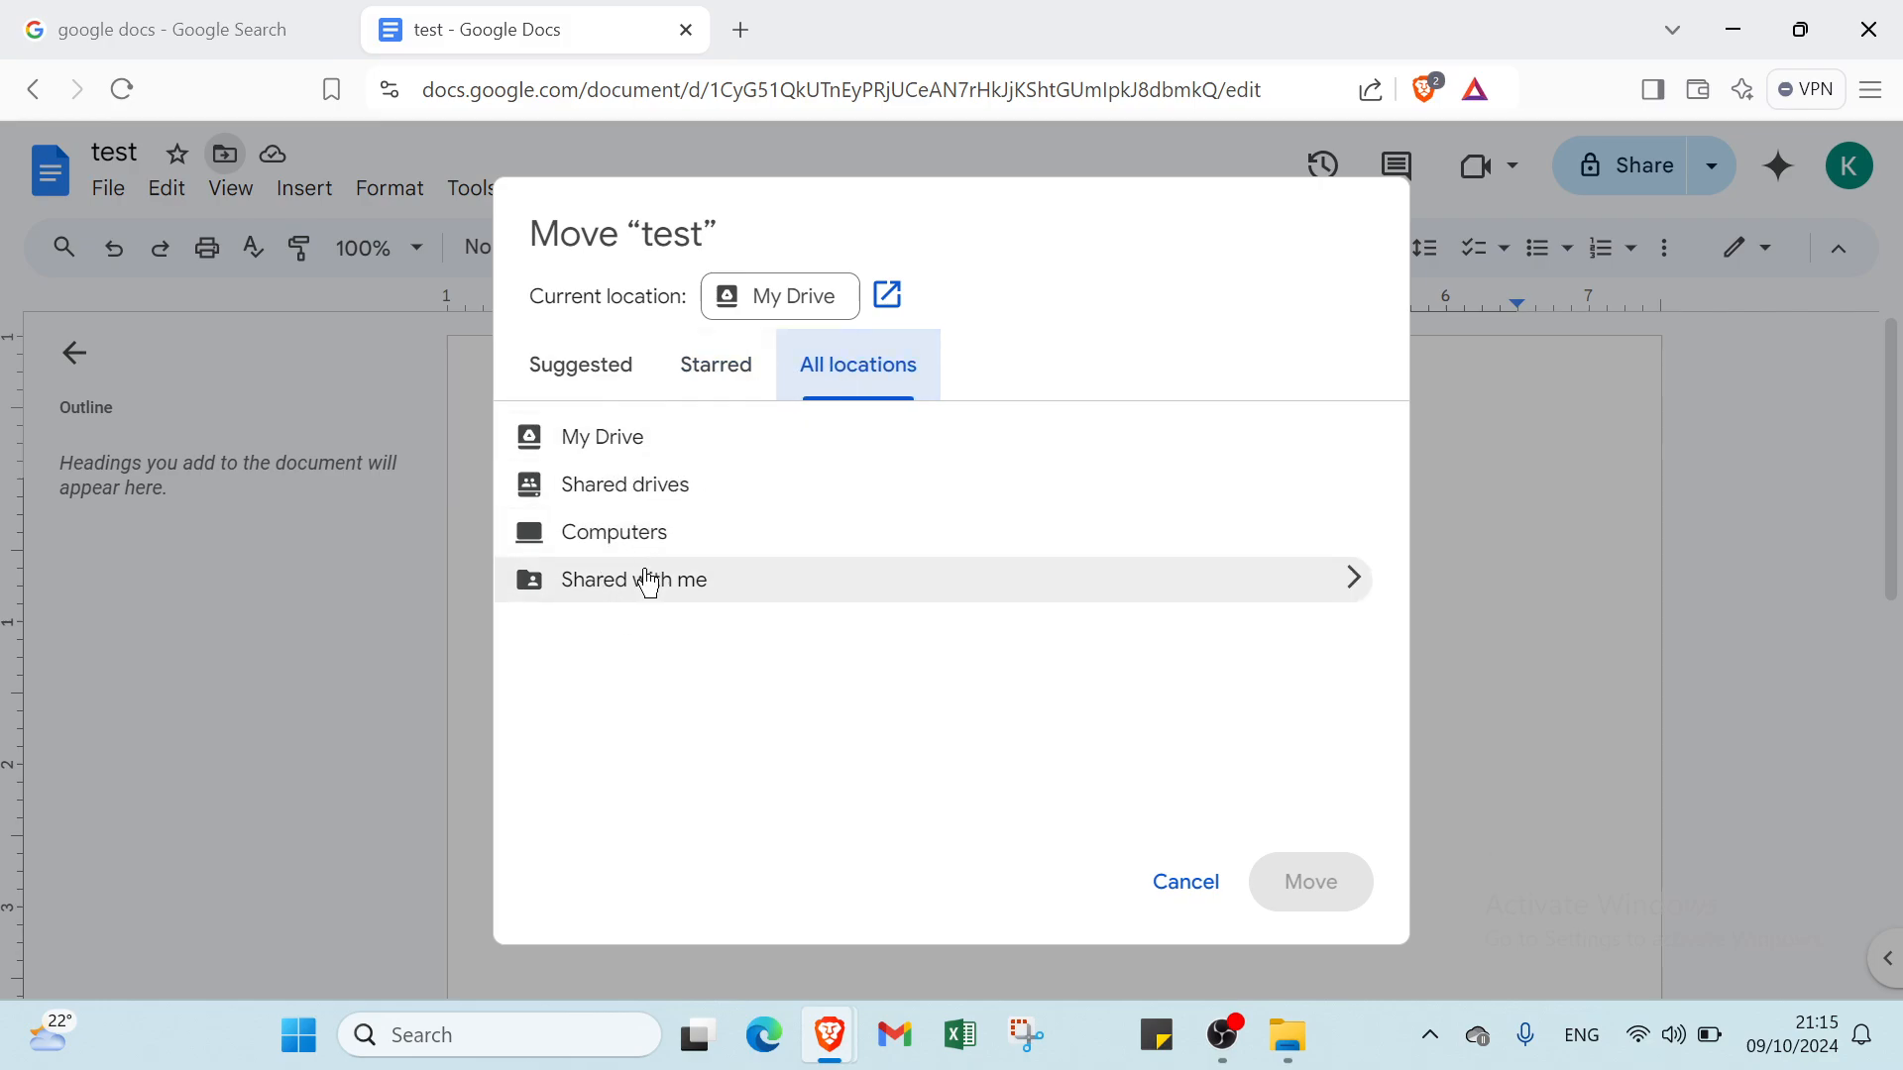
{"action": "left_click", "coordinate": [1186, 892]}
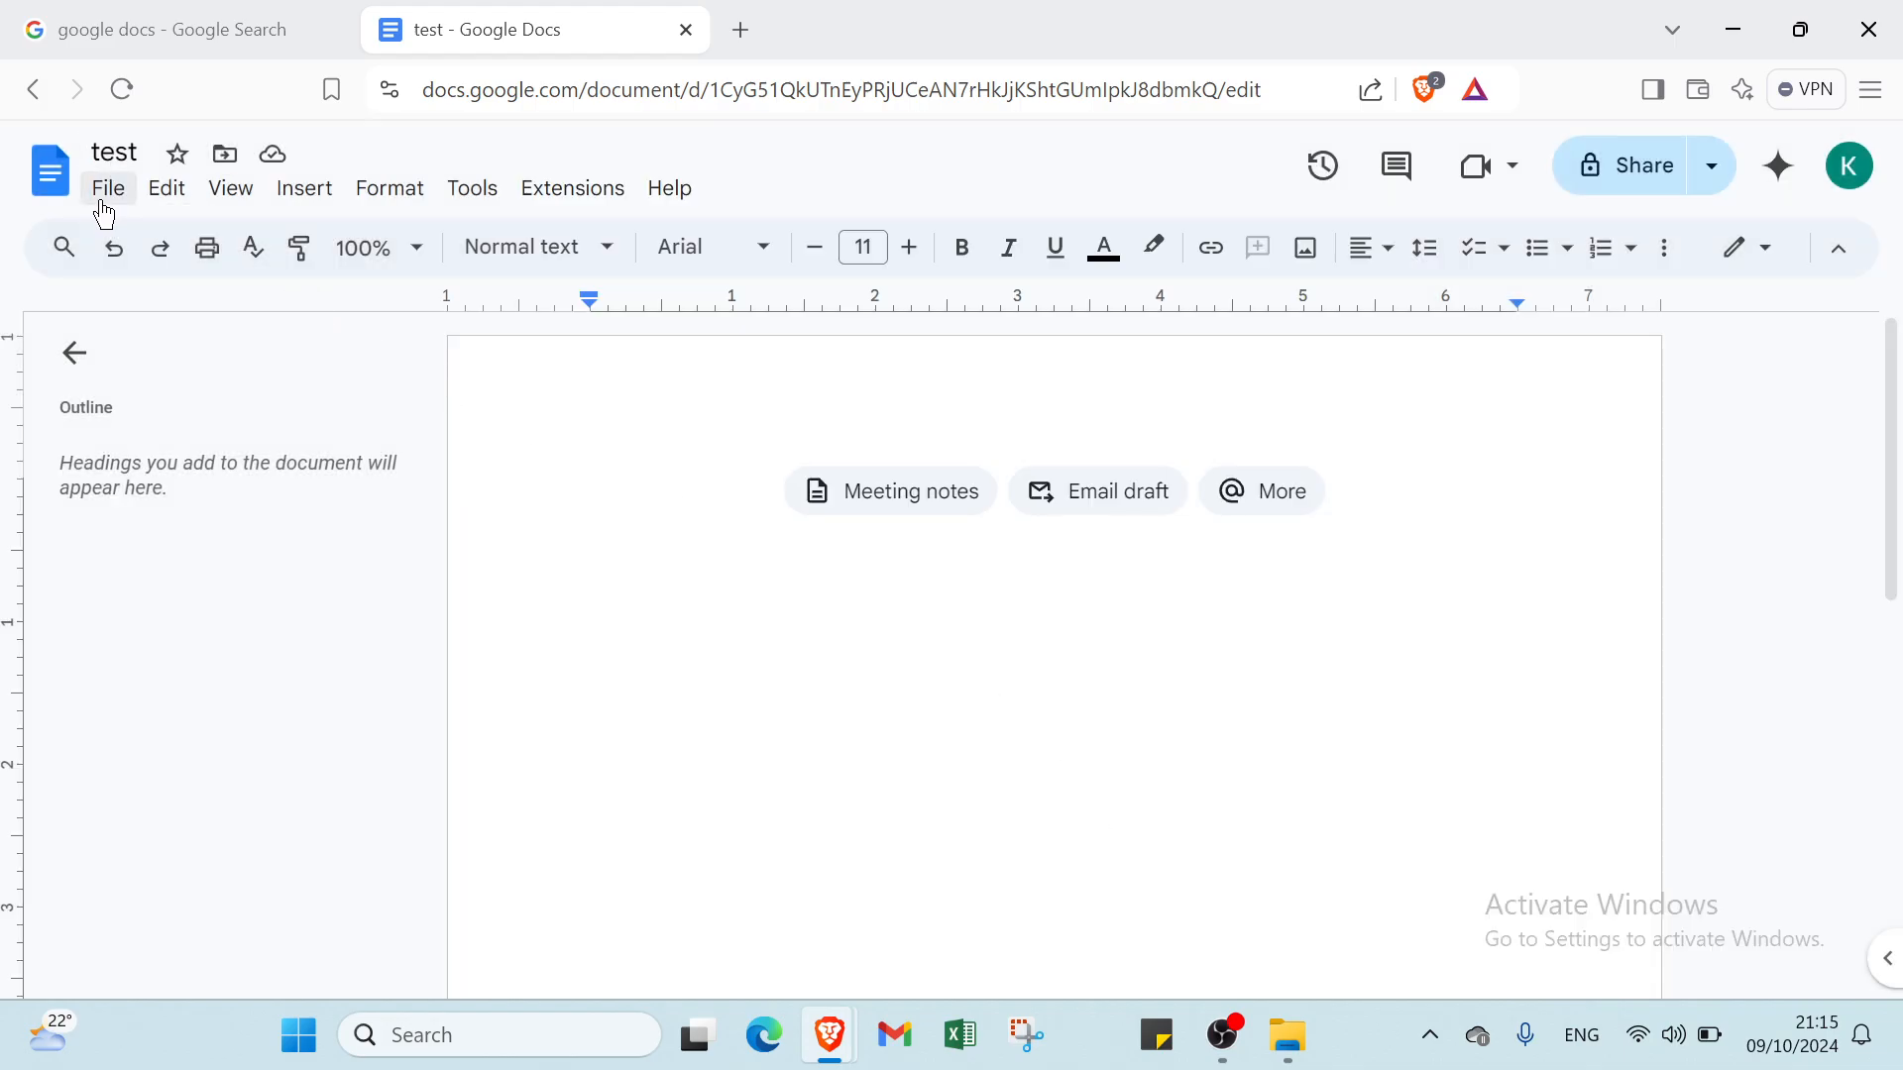
{"action": "left_click", "coordinate": [108, 188]}
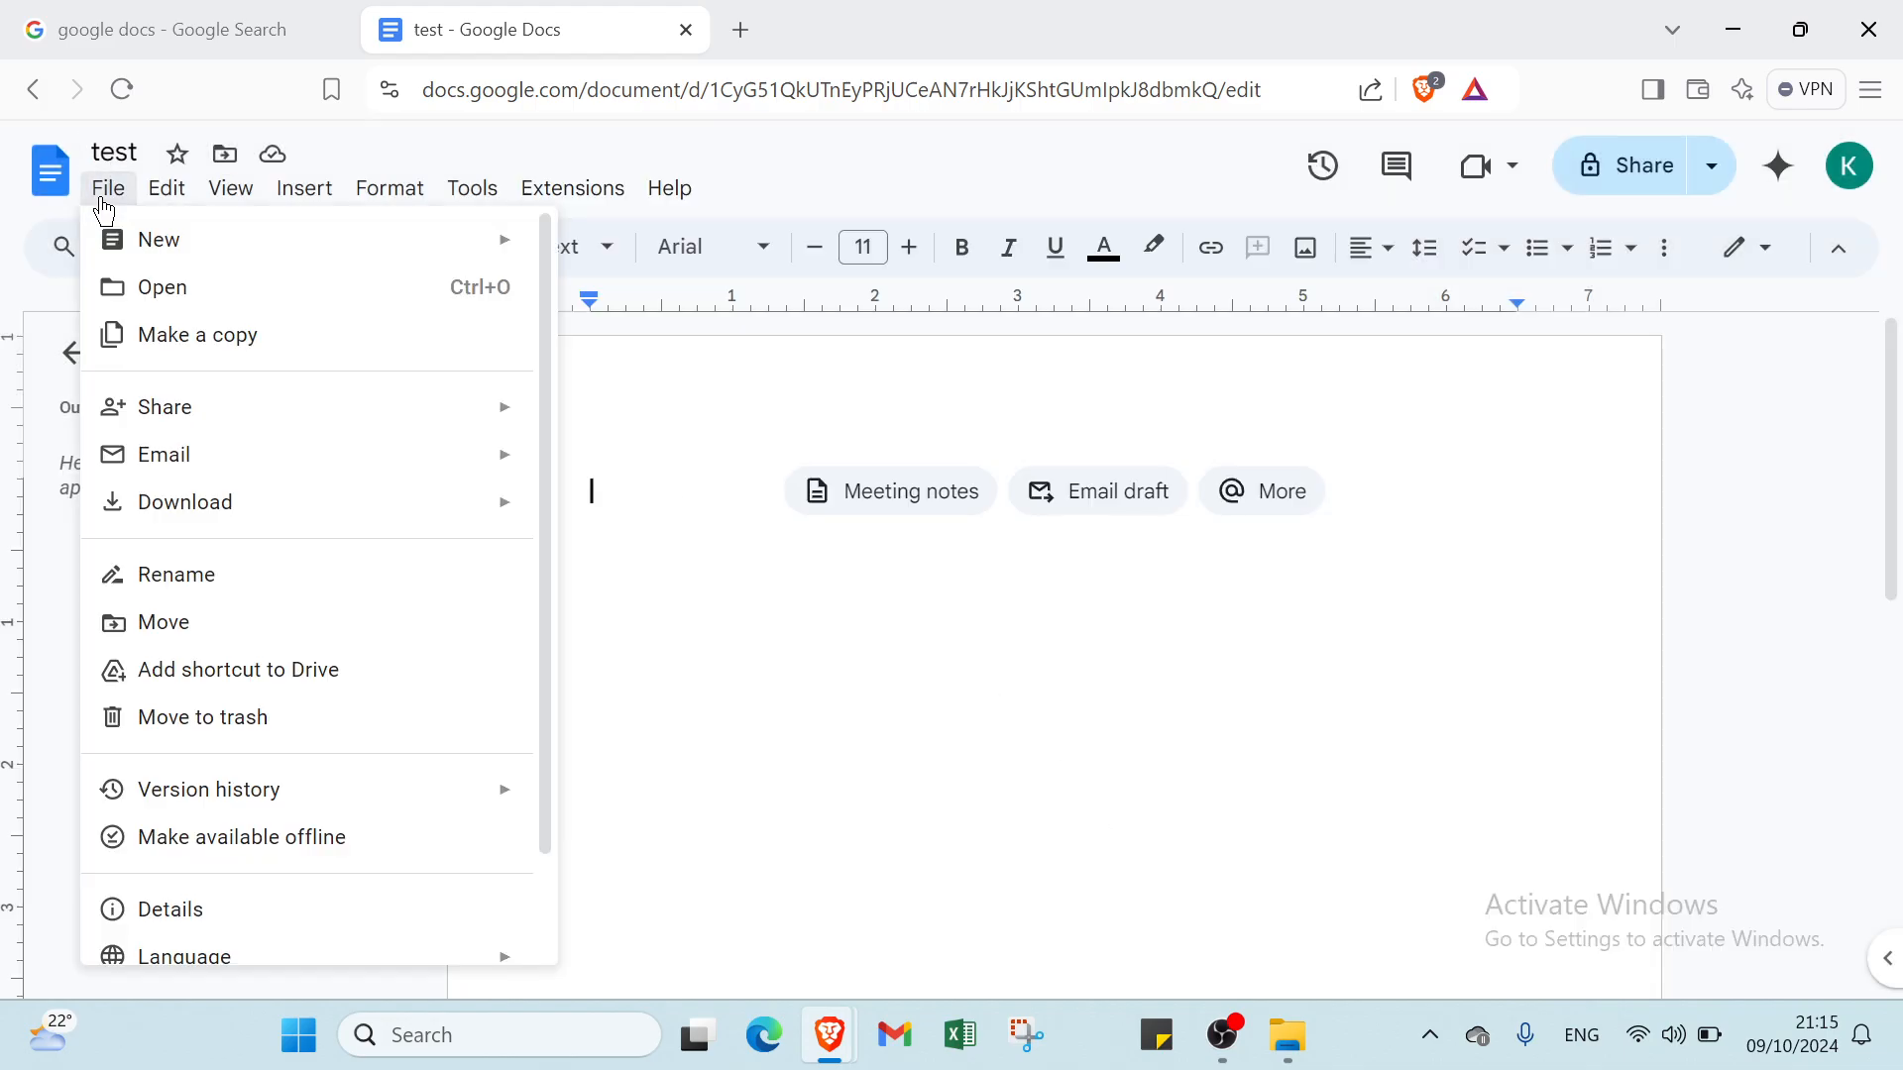
{"action": "left_click", "coordinate": [107, 193]}
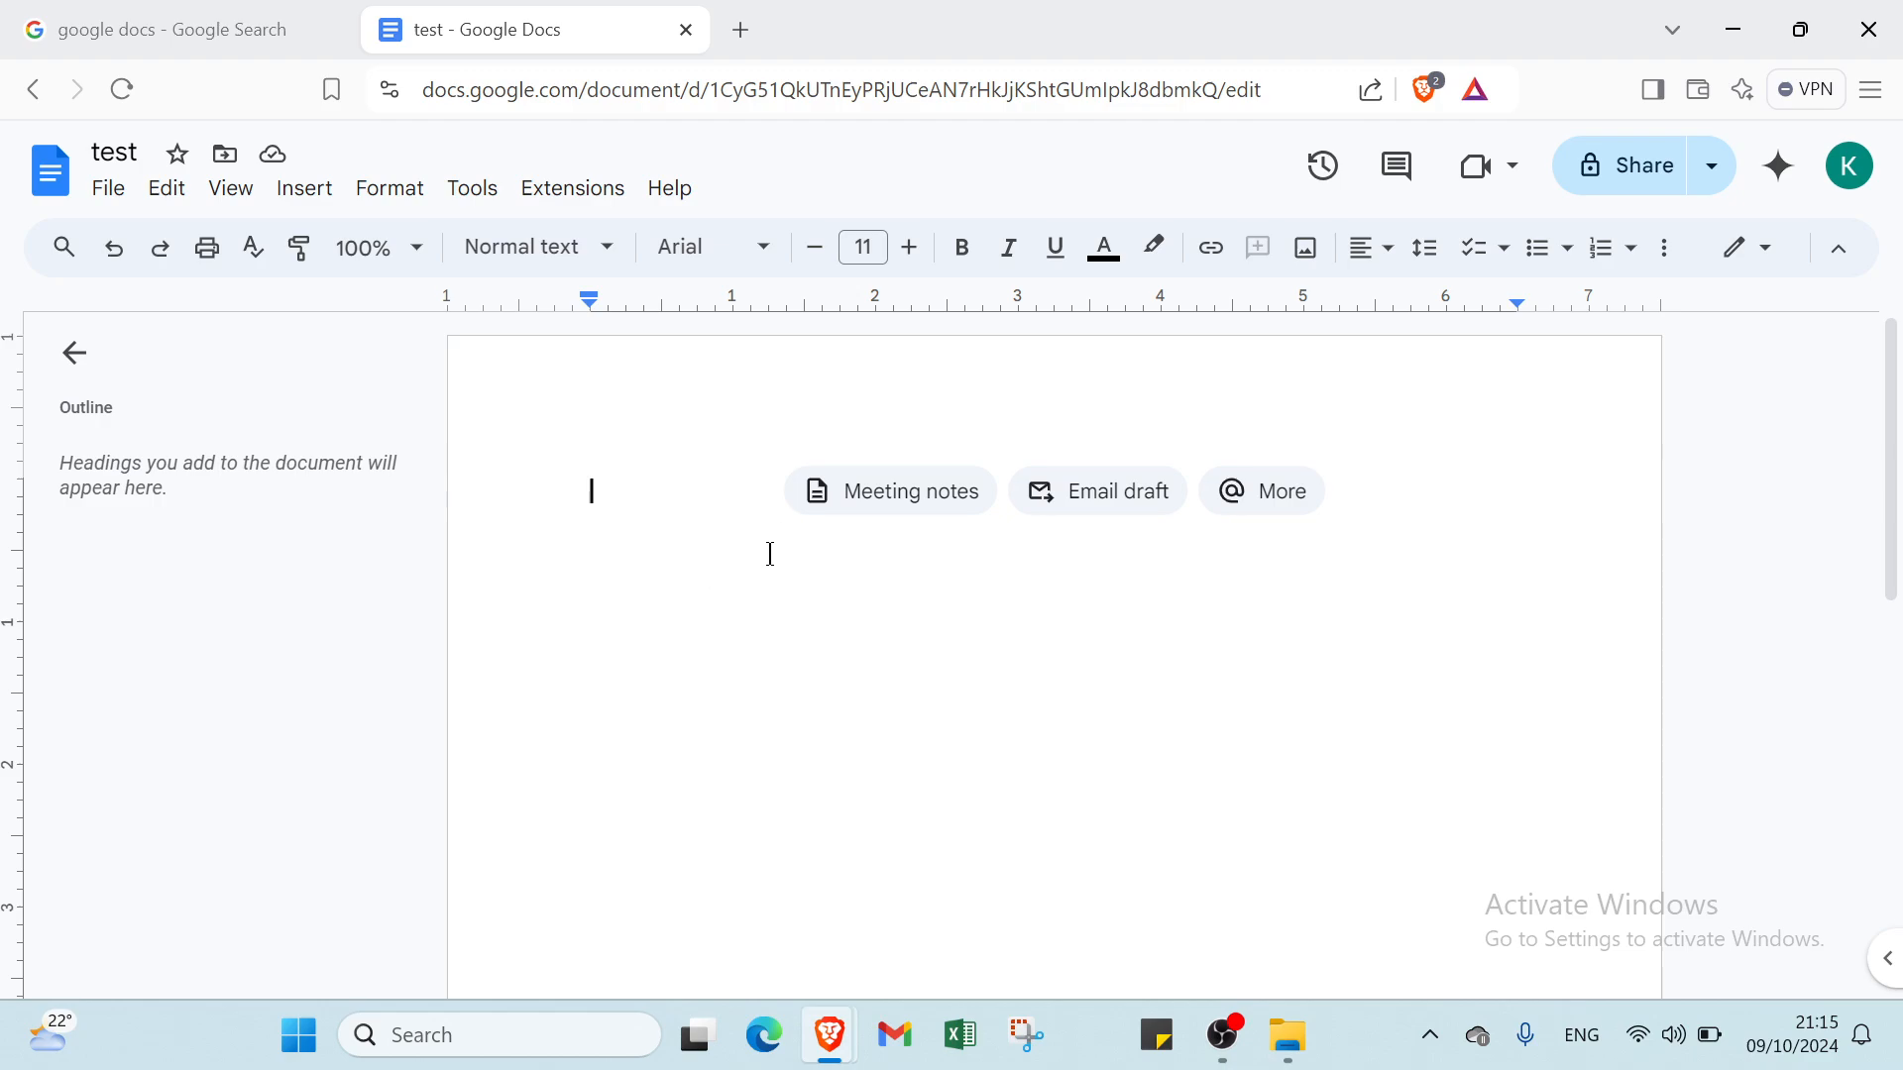
Preview the Meeting notes and Email draft templates and examine the other available building blocks, without inserting any.
{"action": "mouse_move", "coordinate": [909, 515]}
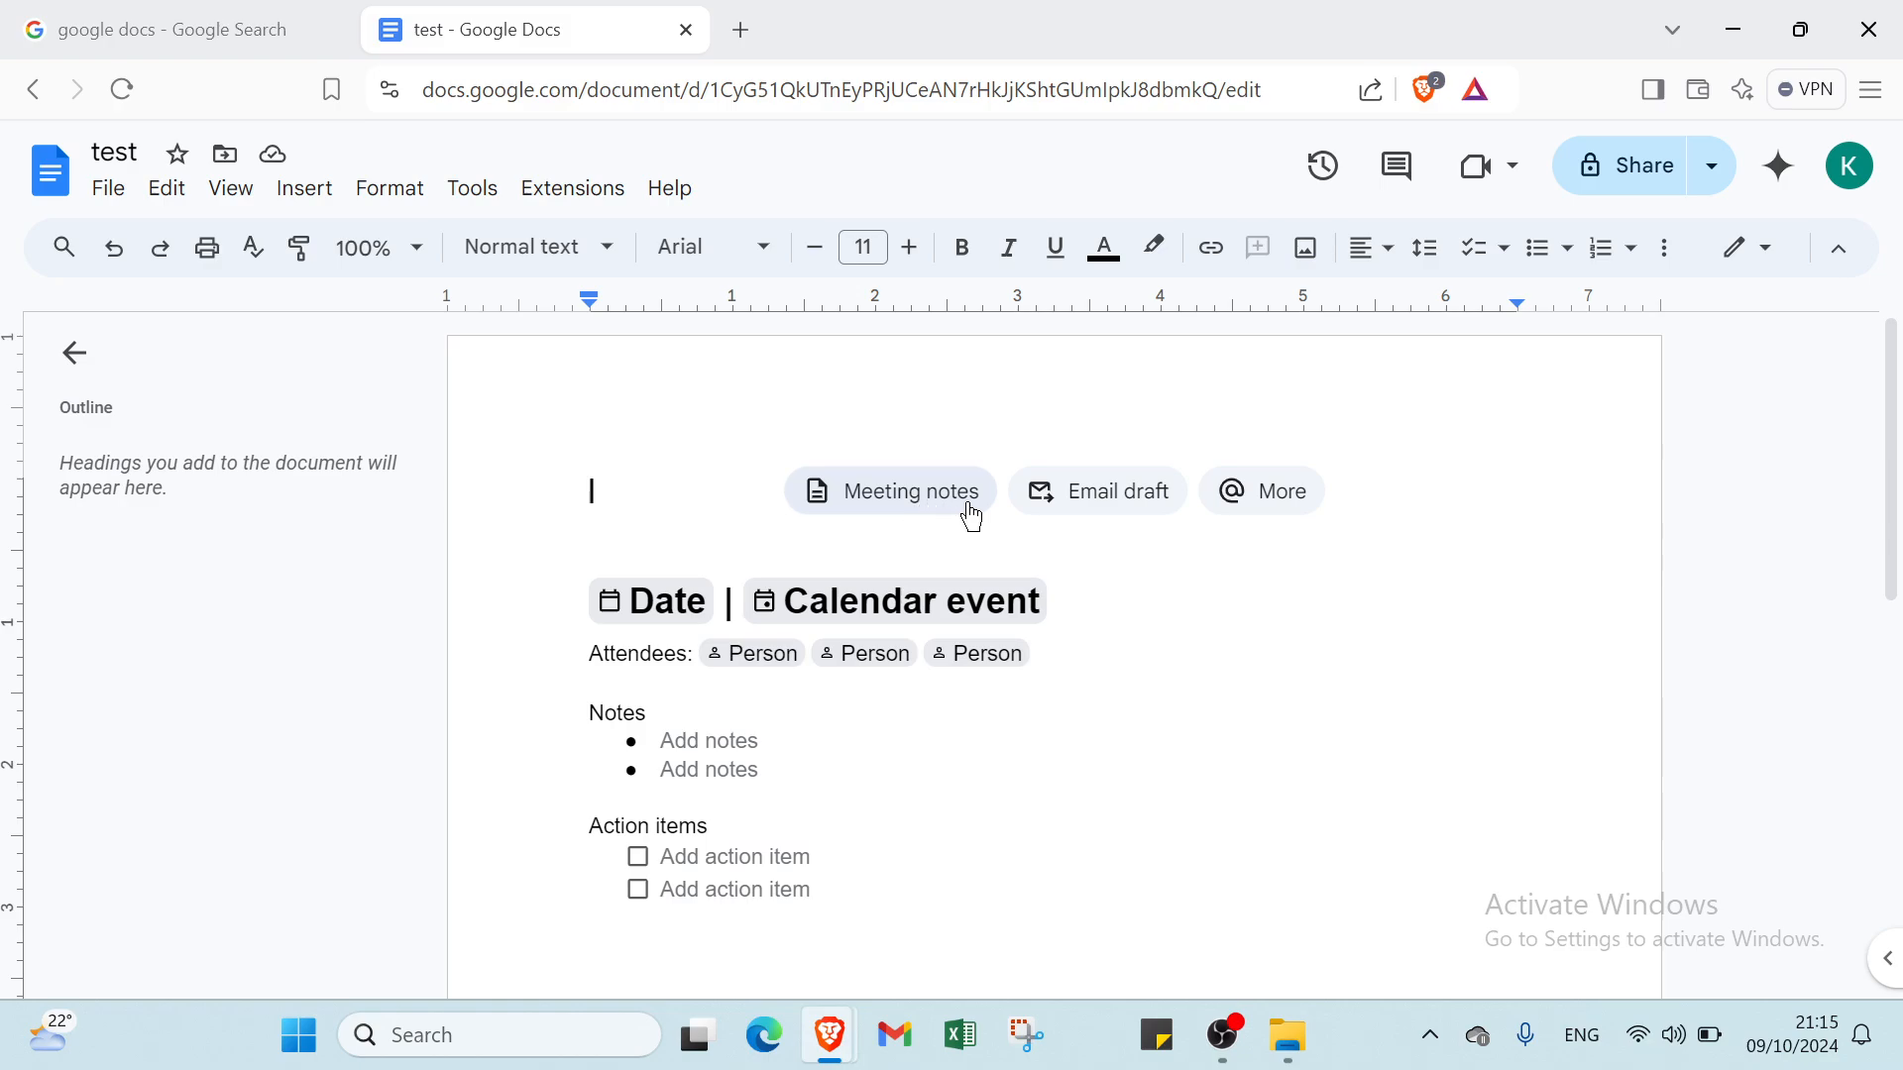
{"action": "mouse_move", "coordinate": [1050, 498]}
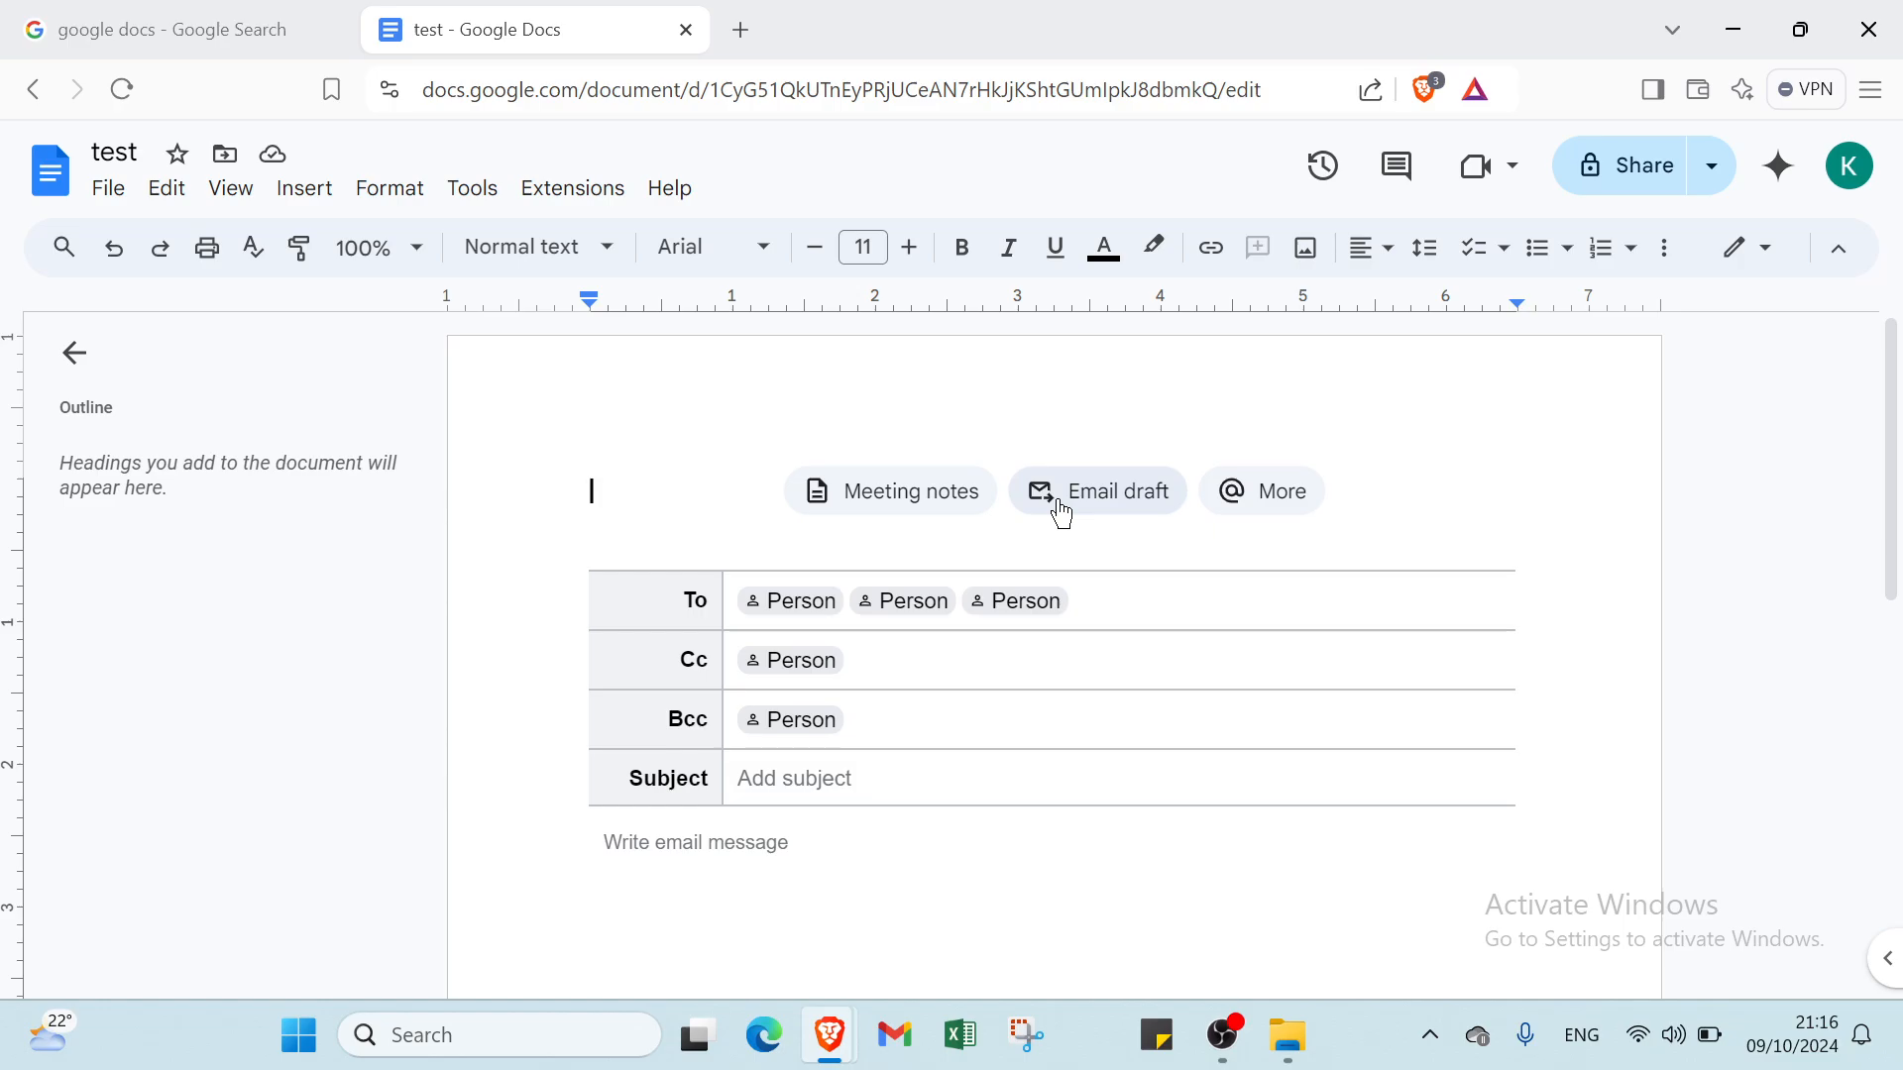
{"action": "left_click", "coordinate": [1239, 495]}
{"action": "scroll", "coordinate": [820, 755], "scroll_direction": "down", "scroll_amount": 3}
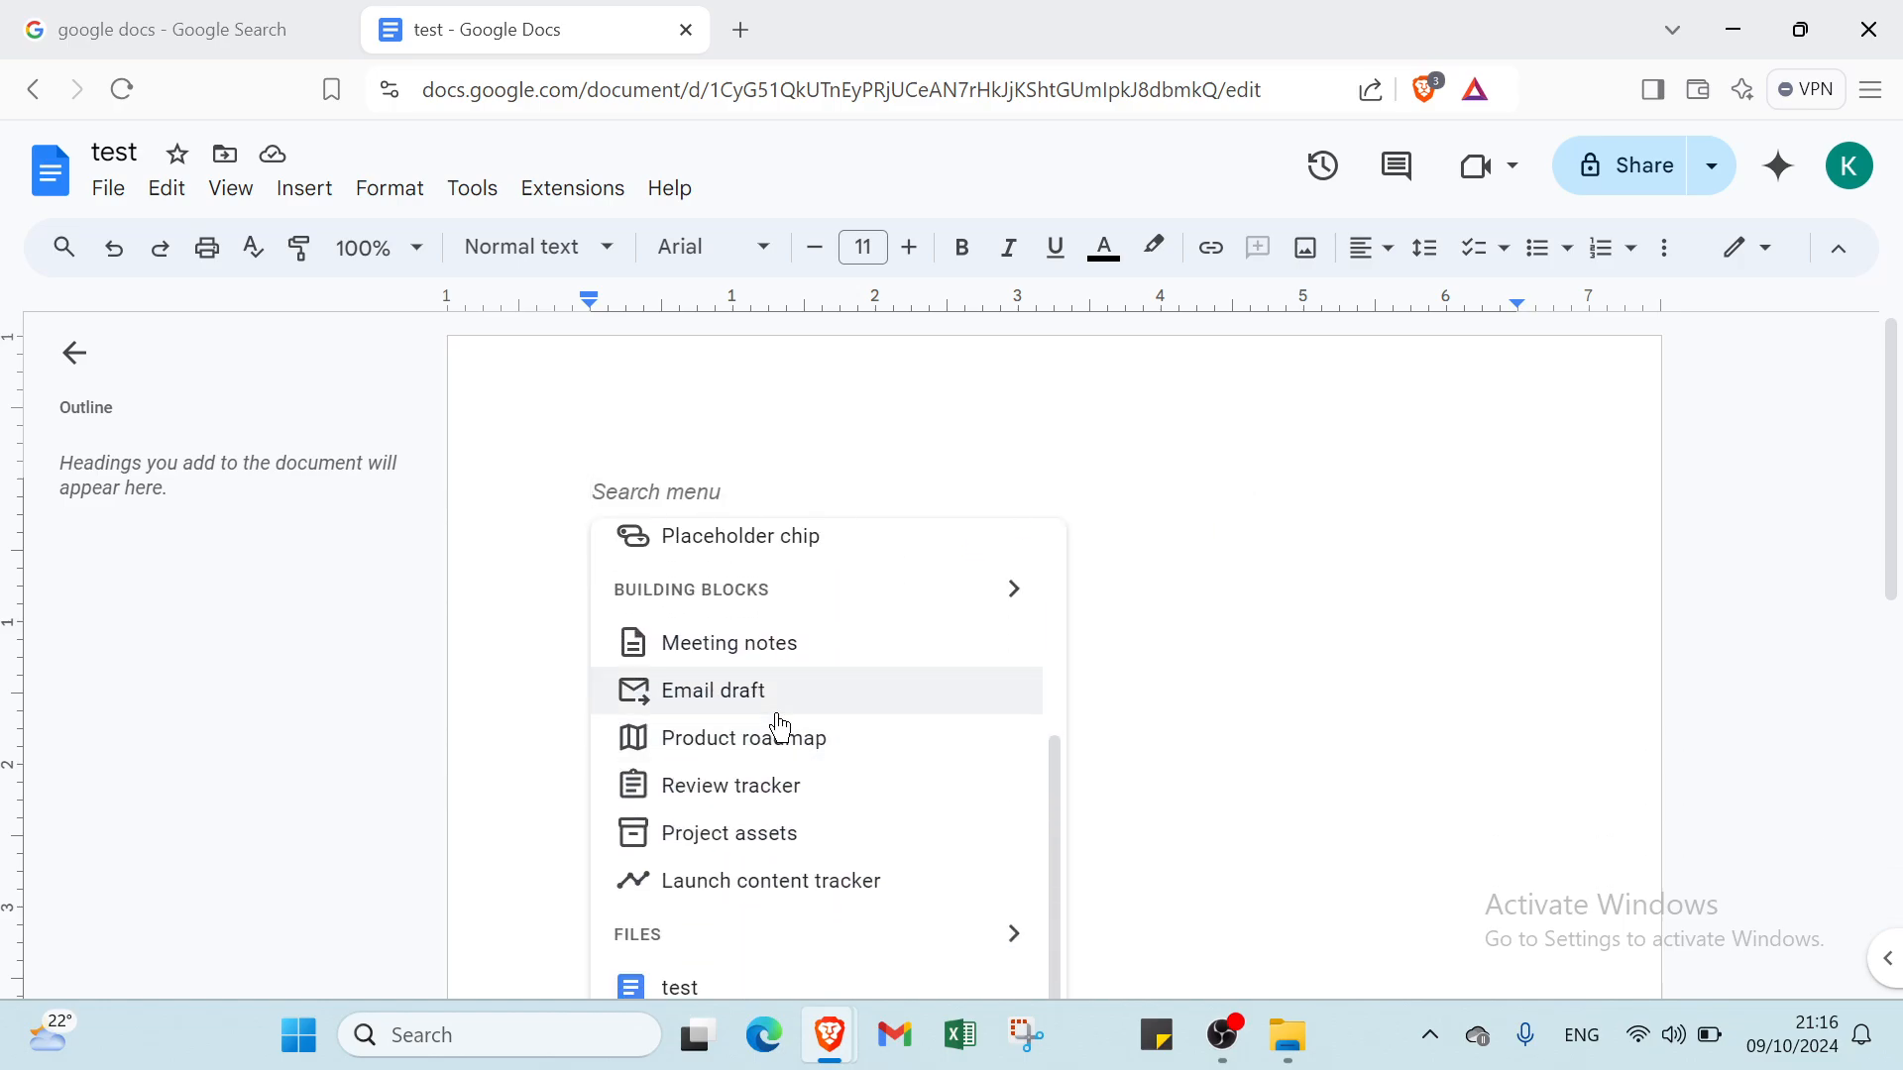
{"action": "scroll", "coordinate": [768, 709], "scroll_direction": "up", "scroll_amount": 2}
{"action": "scroll", "coordinate": [768, 709], "scroll_direction": "down", "scroll_amount": 2}
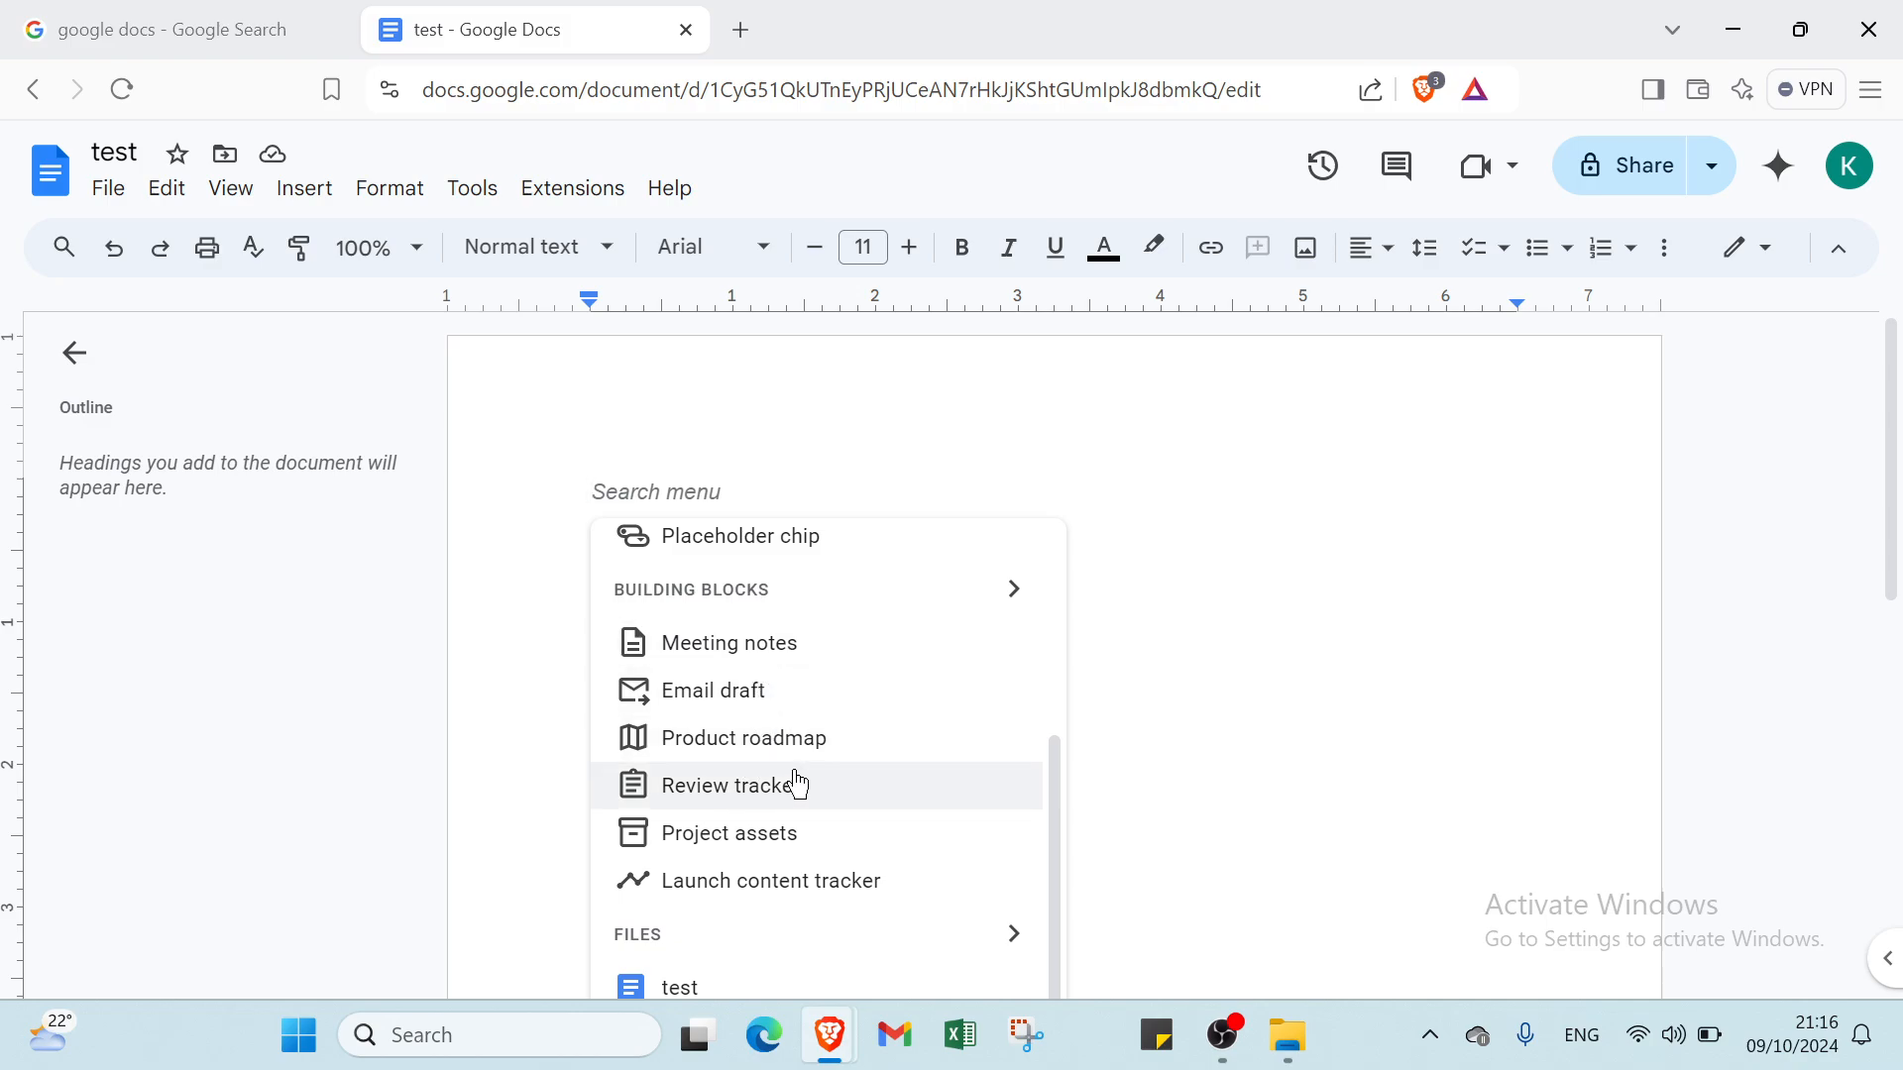
{"action": "scroll", "coordinate": [755, 789], "scroll_direction": "down", "scroll_amount": 1}
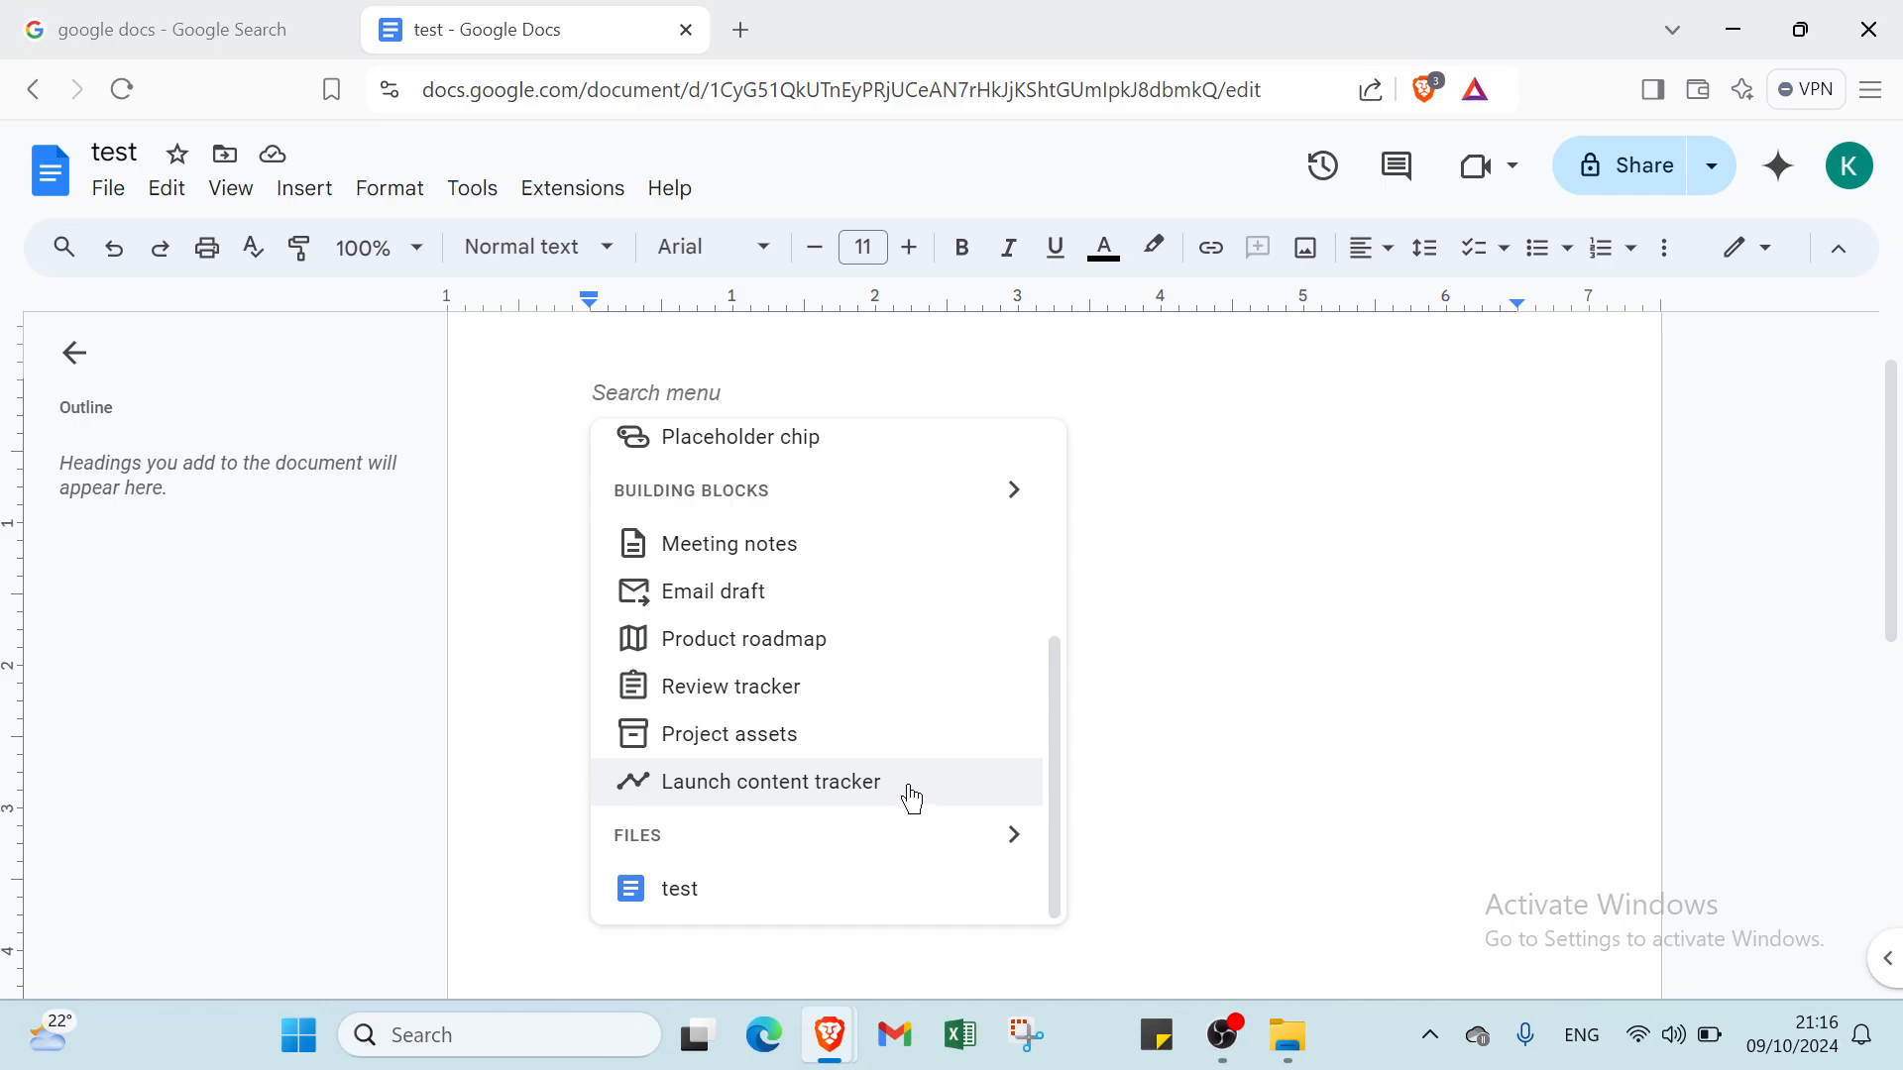
{"action": "left_click", "coordinate": [1107, 640]}
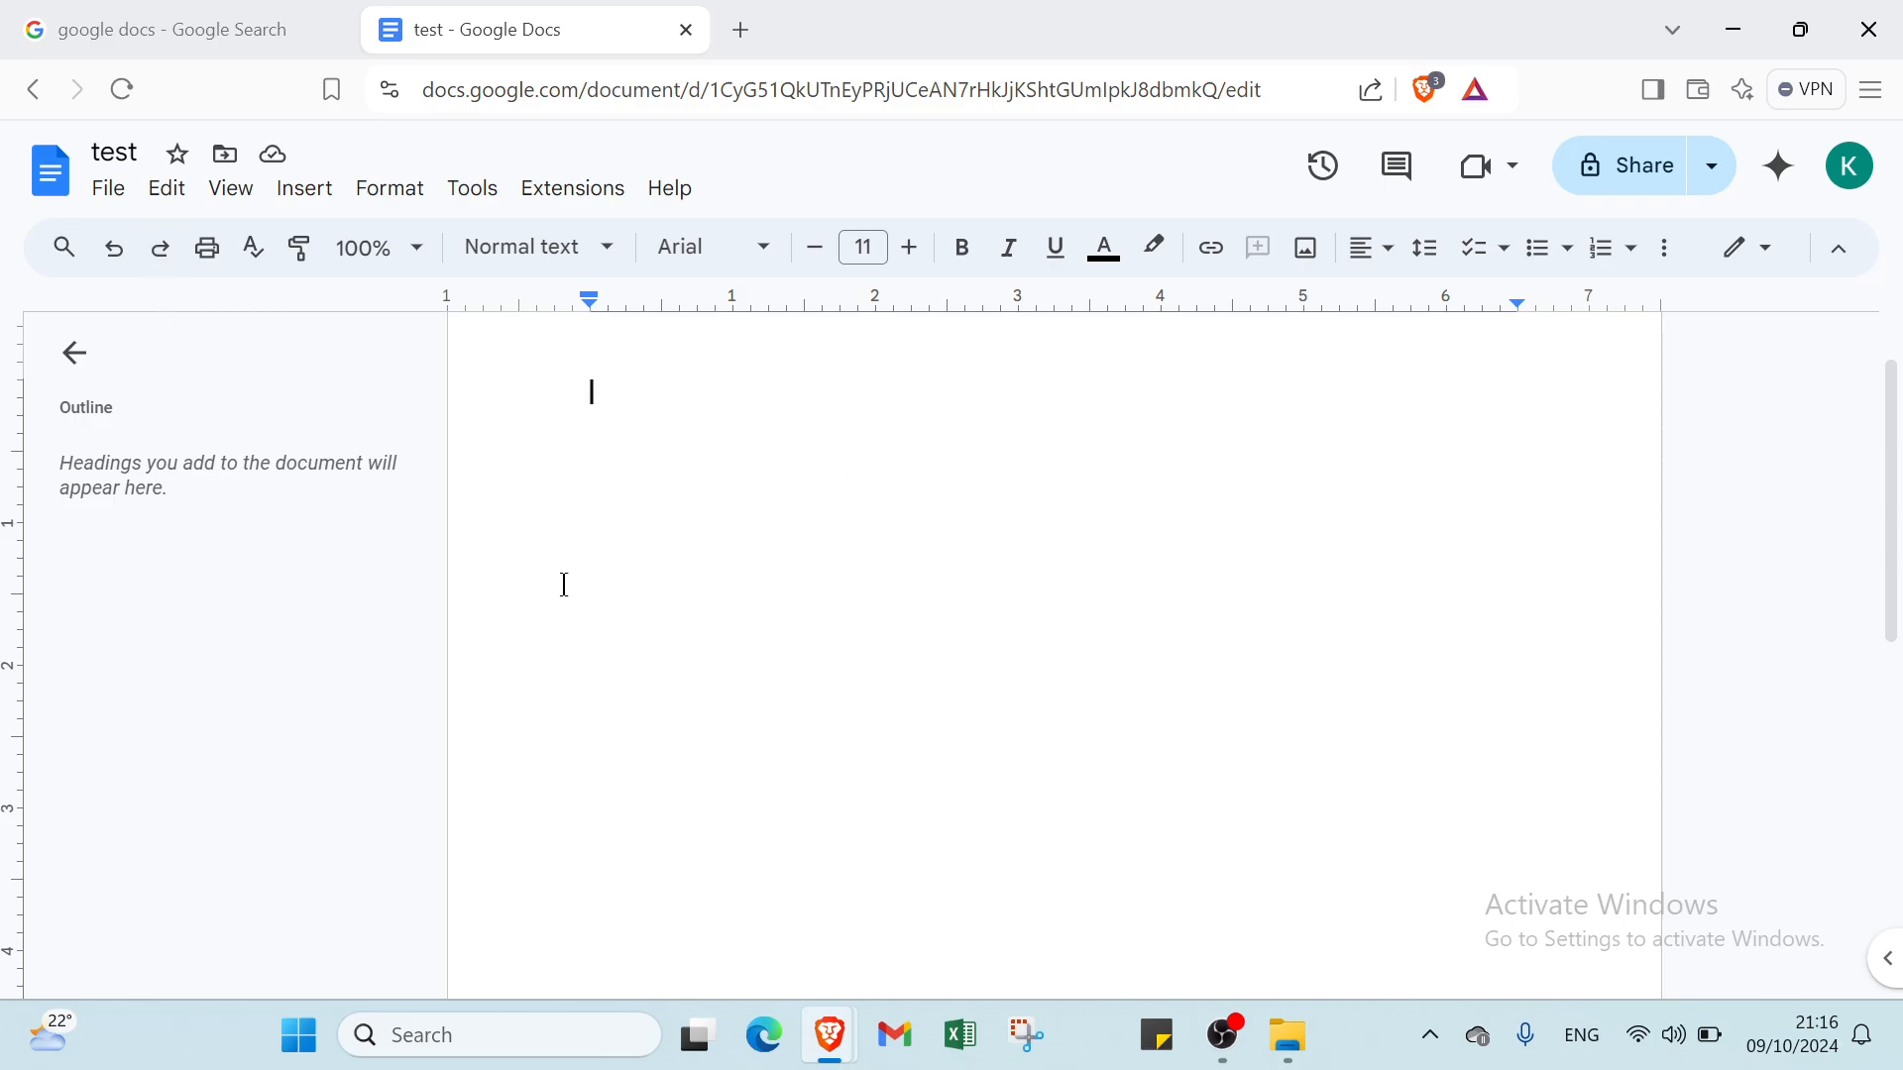
{"action": "left_click", "coordinate": [108, 188]}
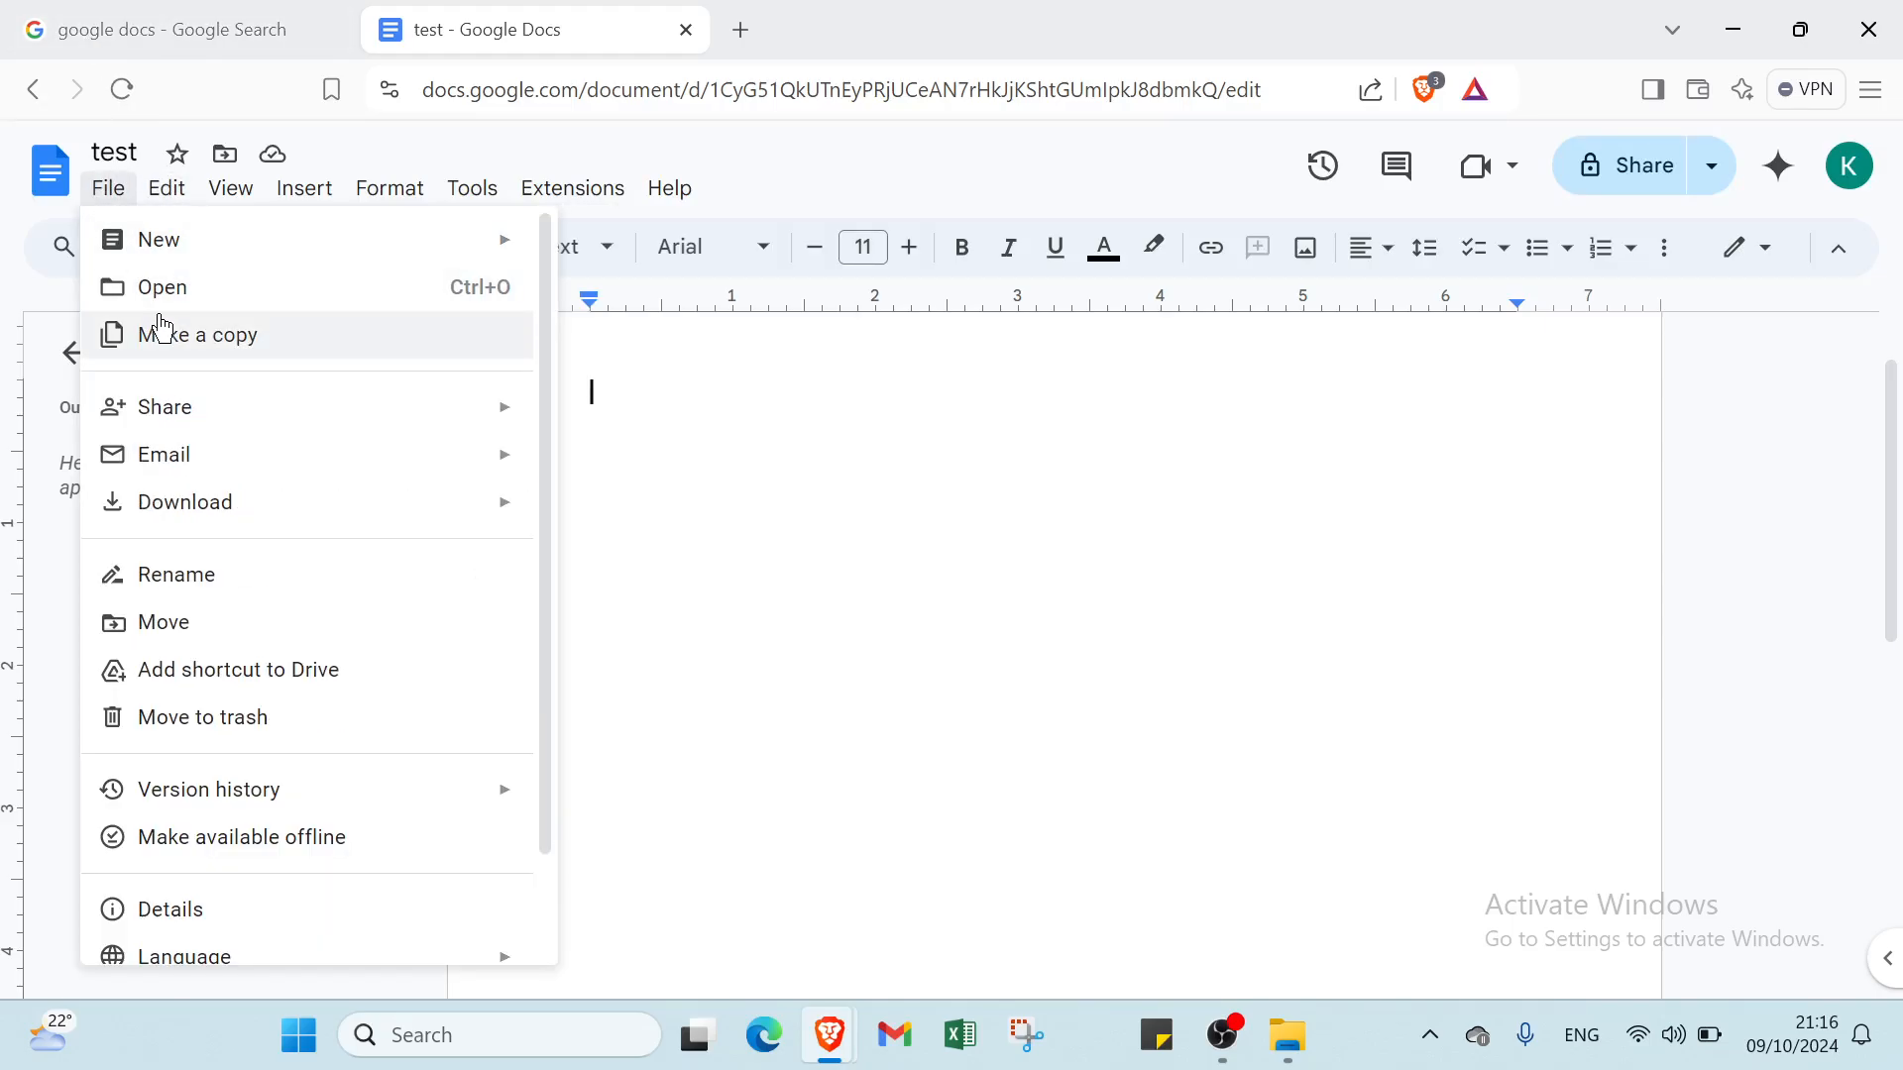
{"action": "scroll", "coordinate": [193, 591], "scroll_direction": "down", "scroll_amount": 1}
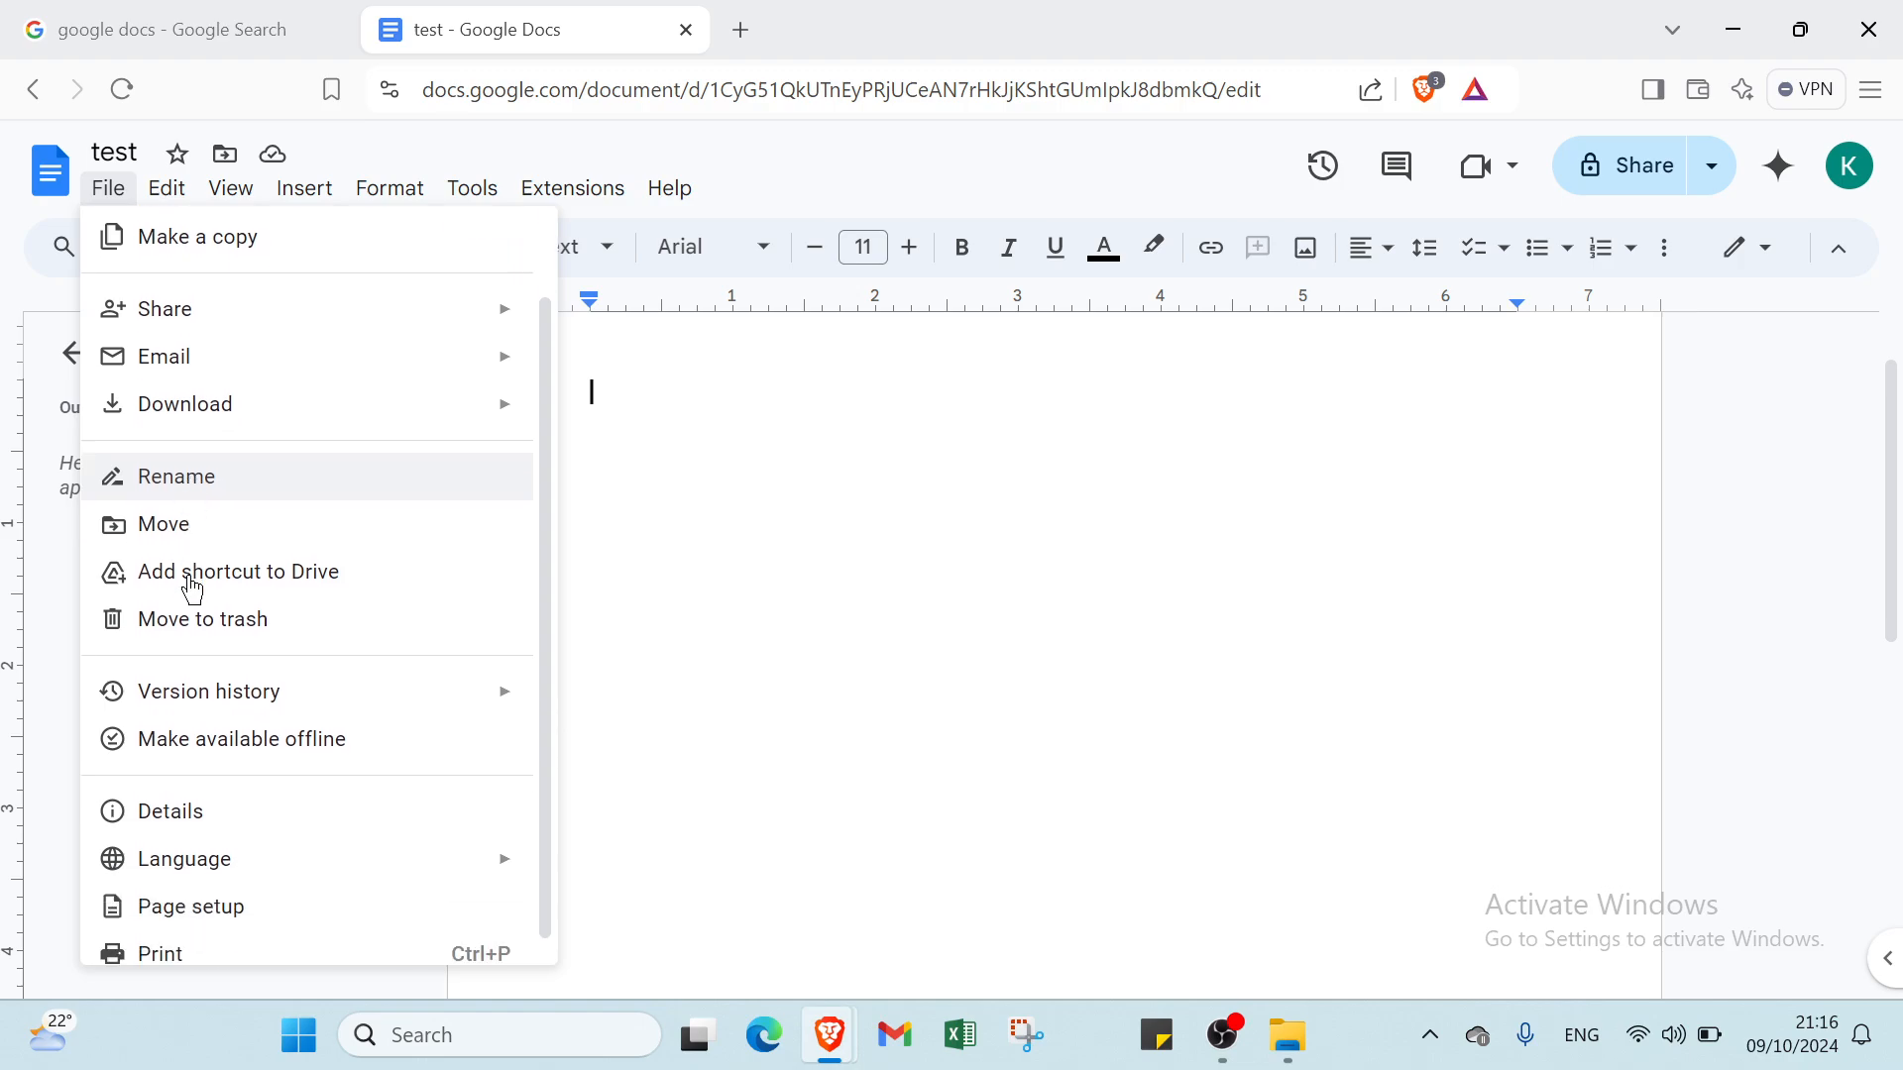
{"action": "scroll", "coordinate": [189, 555], "scroll_direction": "down", "scroll_amount": 1}
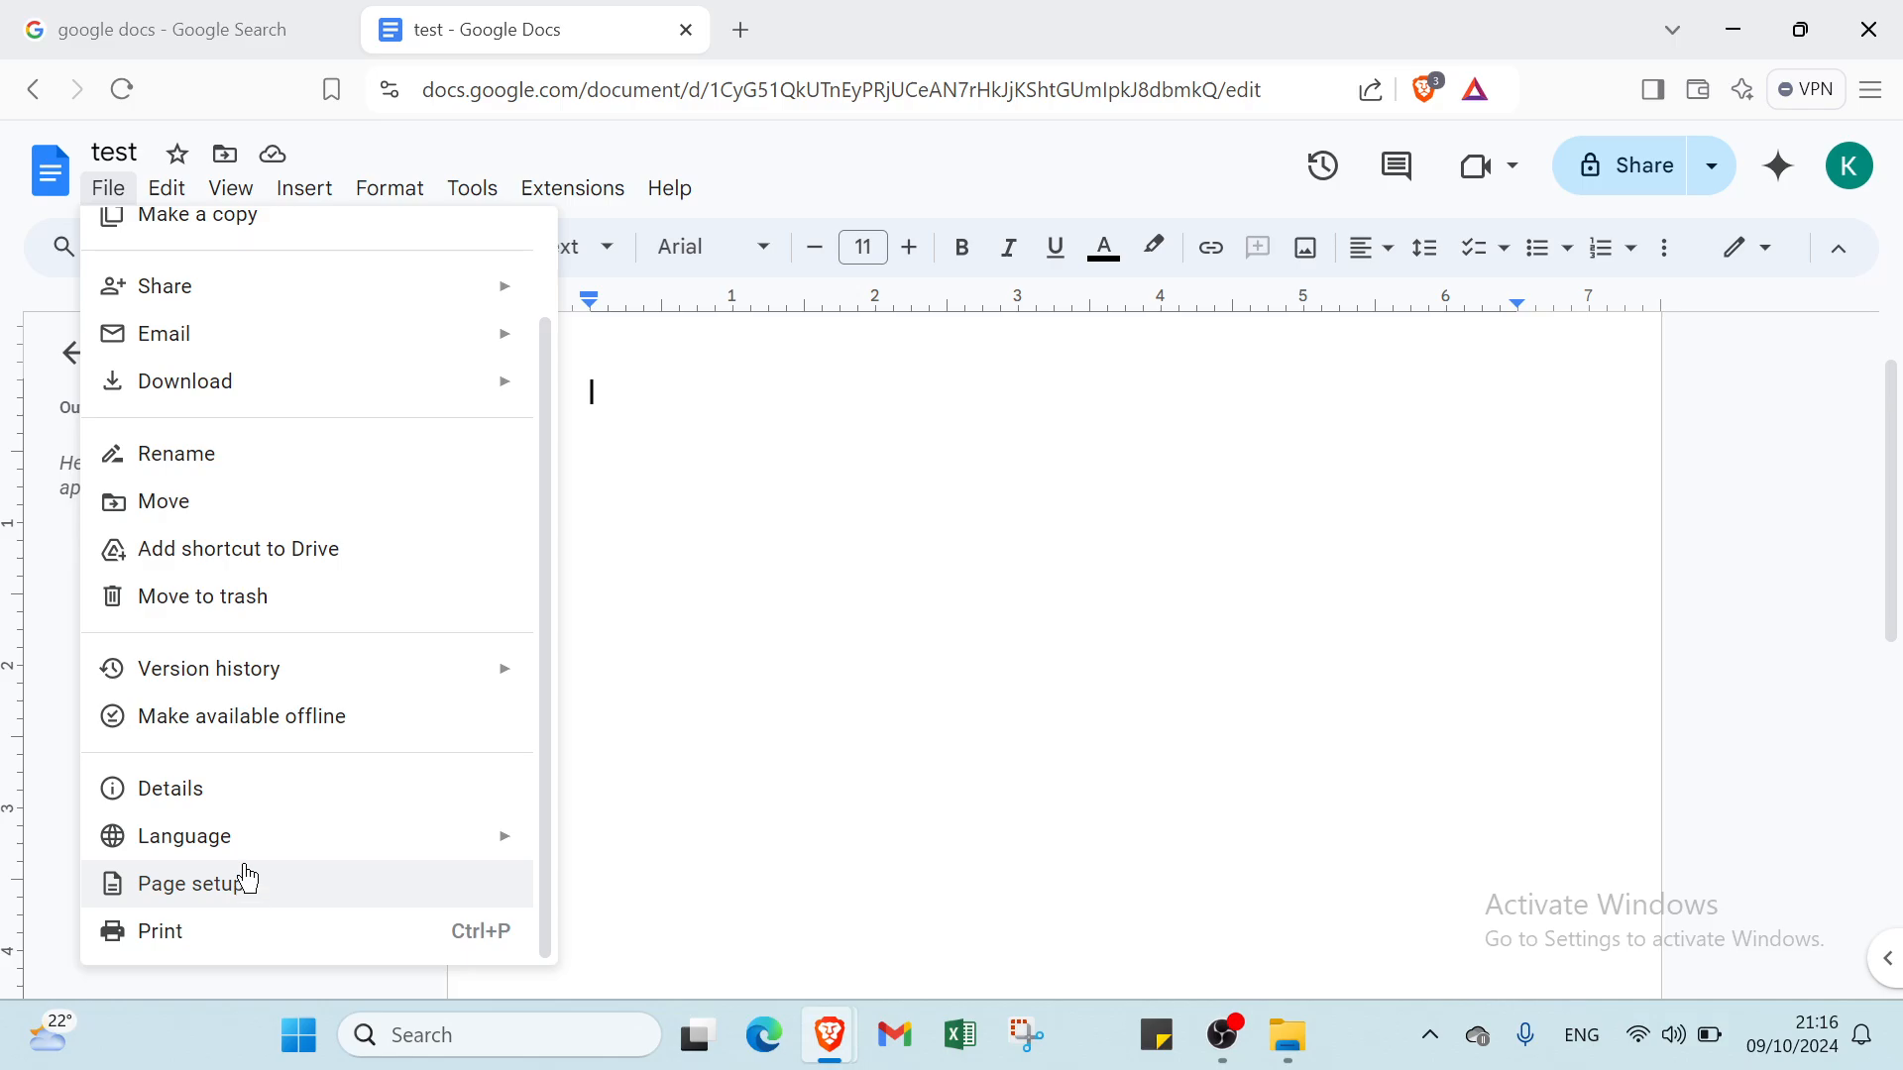
Turn on the display of non-printing characters and check the paragraph mark on the first line.
{"action": "mouse_move", "coordinate": [252, 853]}
{"action": "mouse_move", "coordinate": [188, 195]}
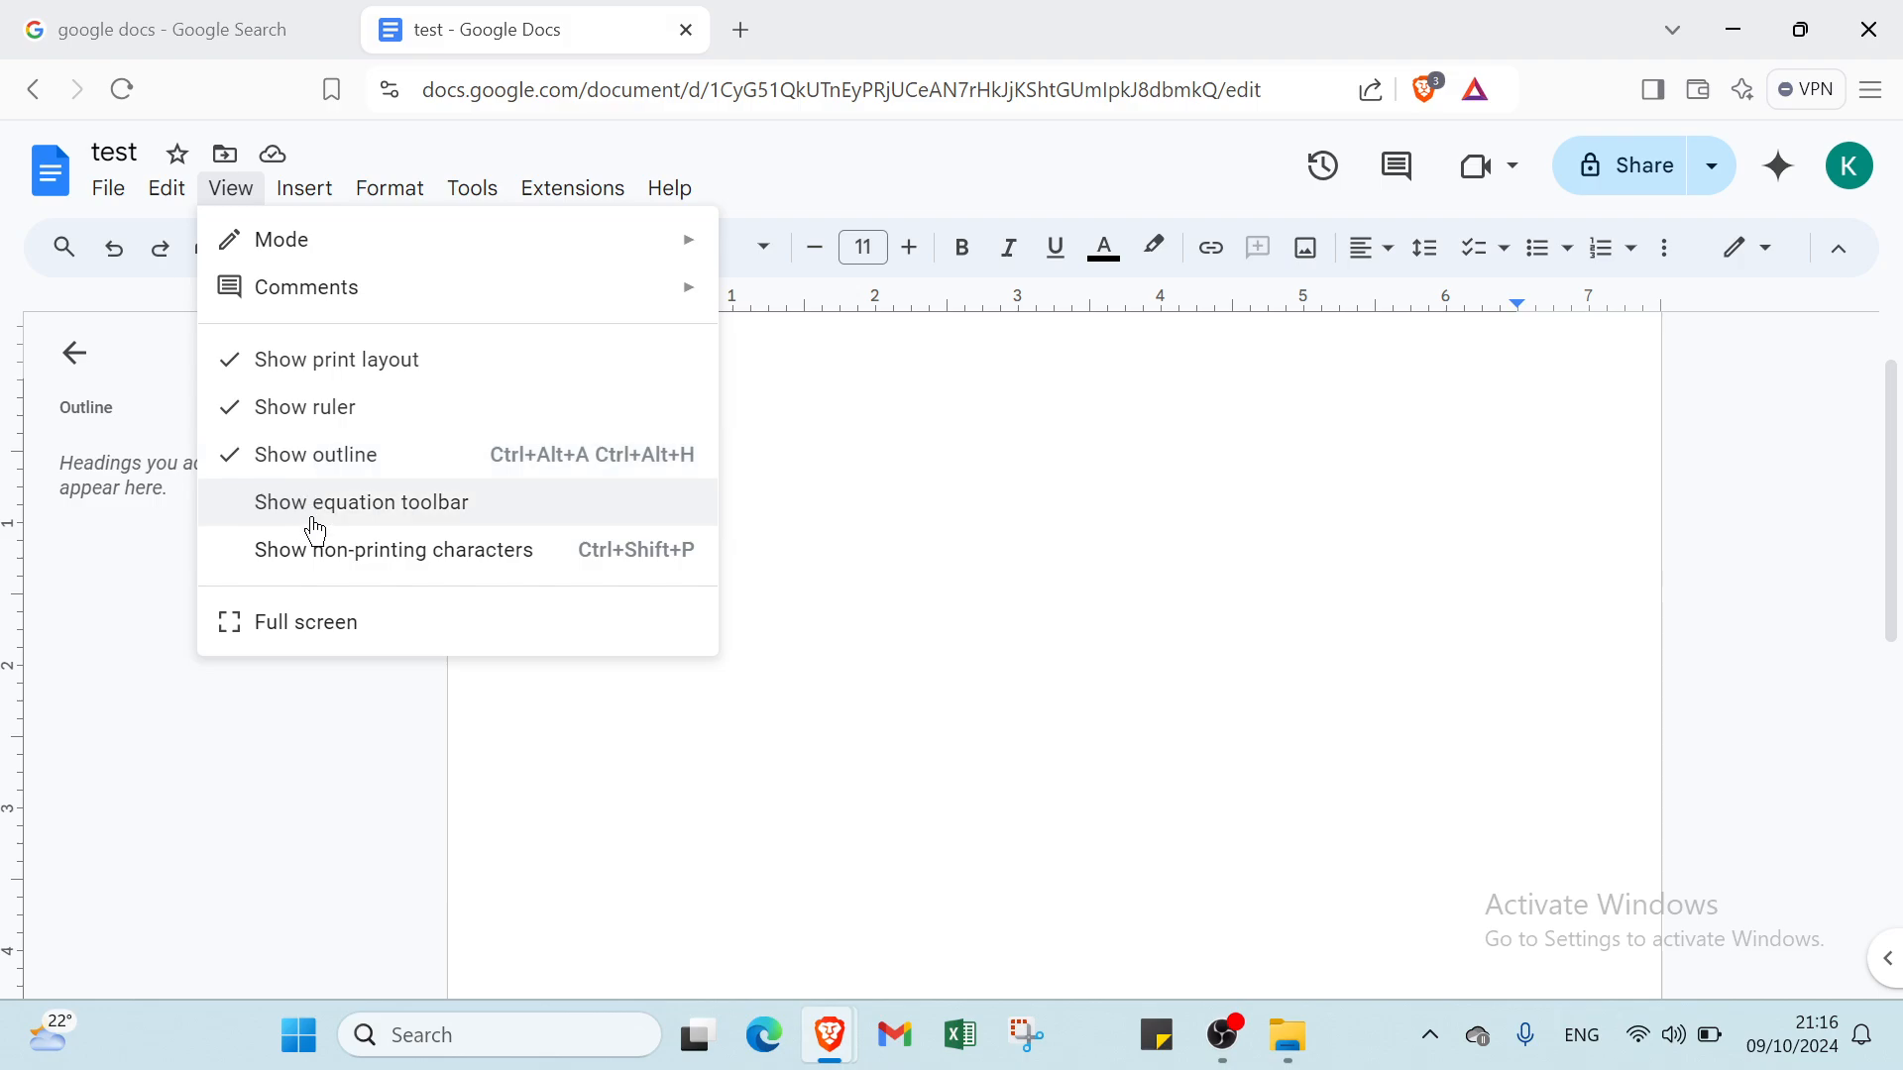
{"action": "left_click", "coordinate": [317, 550]}
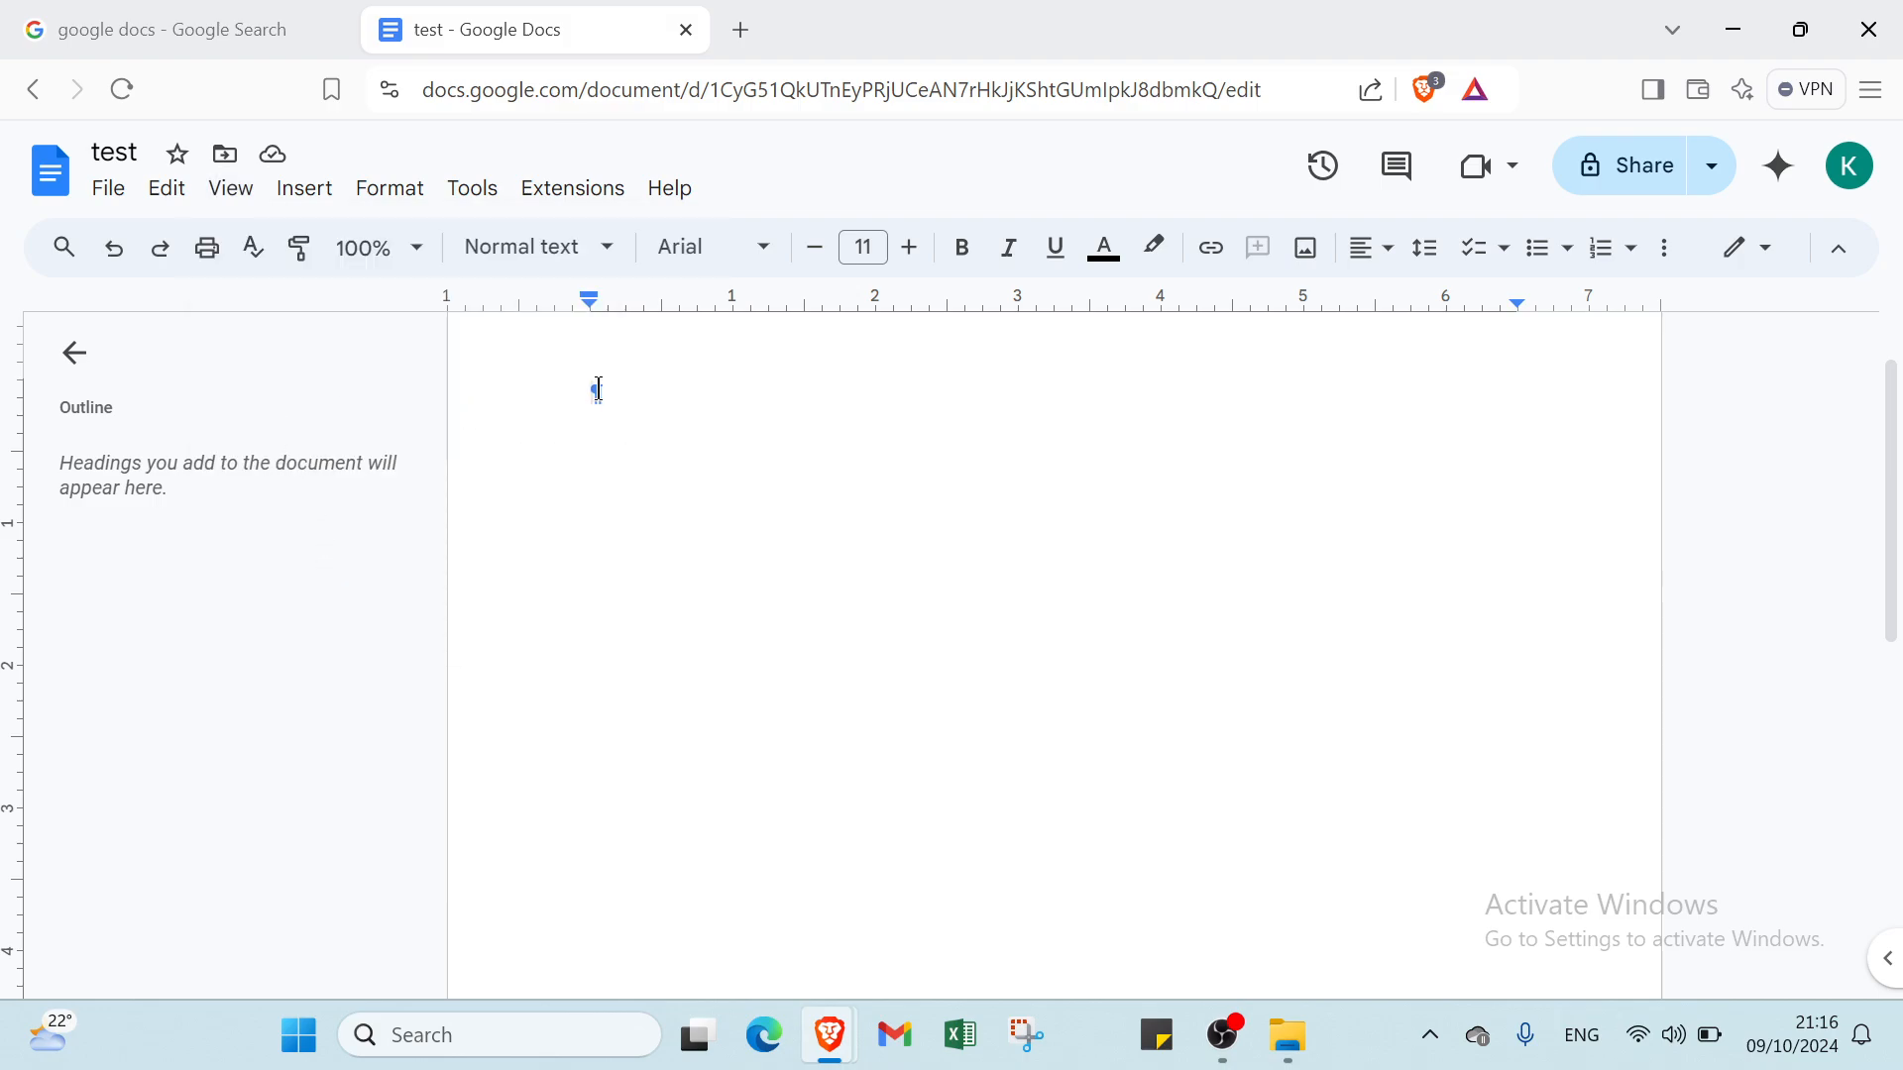
{"action": "mouse_move", "coordinate": [608, 395]}
{"action": "left_mouse_down"}
{"action": "mouse_move", "coordinate": [566, 391]}
{"action": "mouse_move", "coordinate": [605, 392]}
{"action": "left_mouse_up"}
{"action": "left_click", "coordinate": [304, 190]}
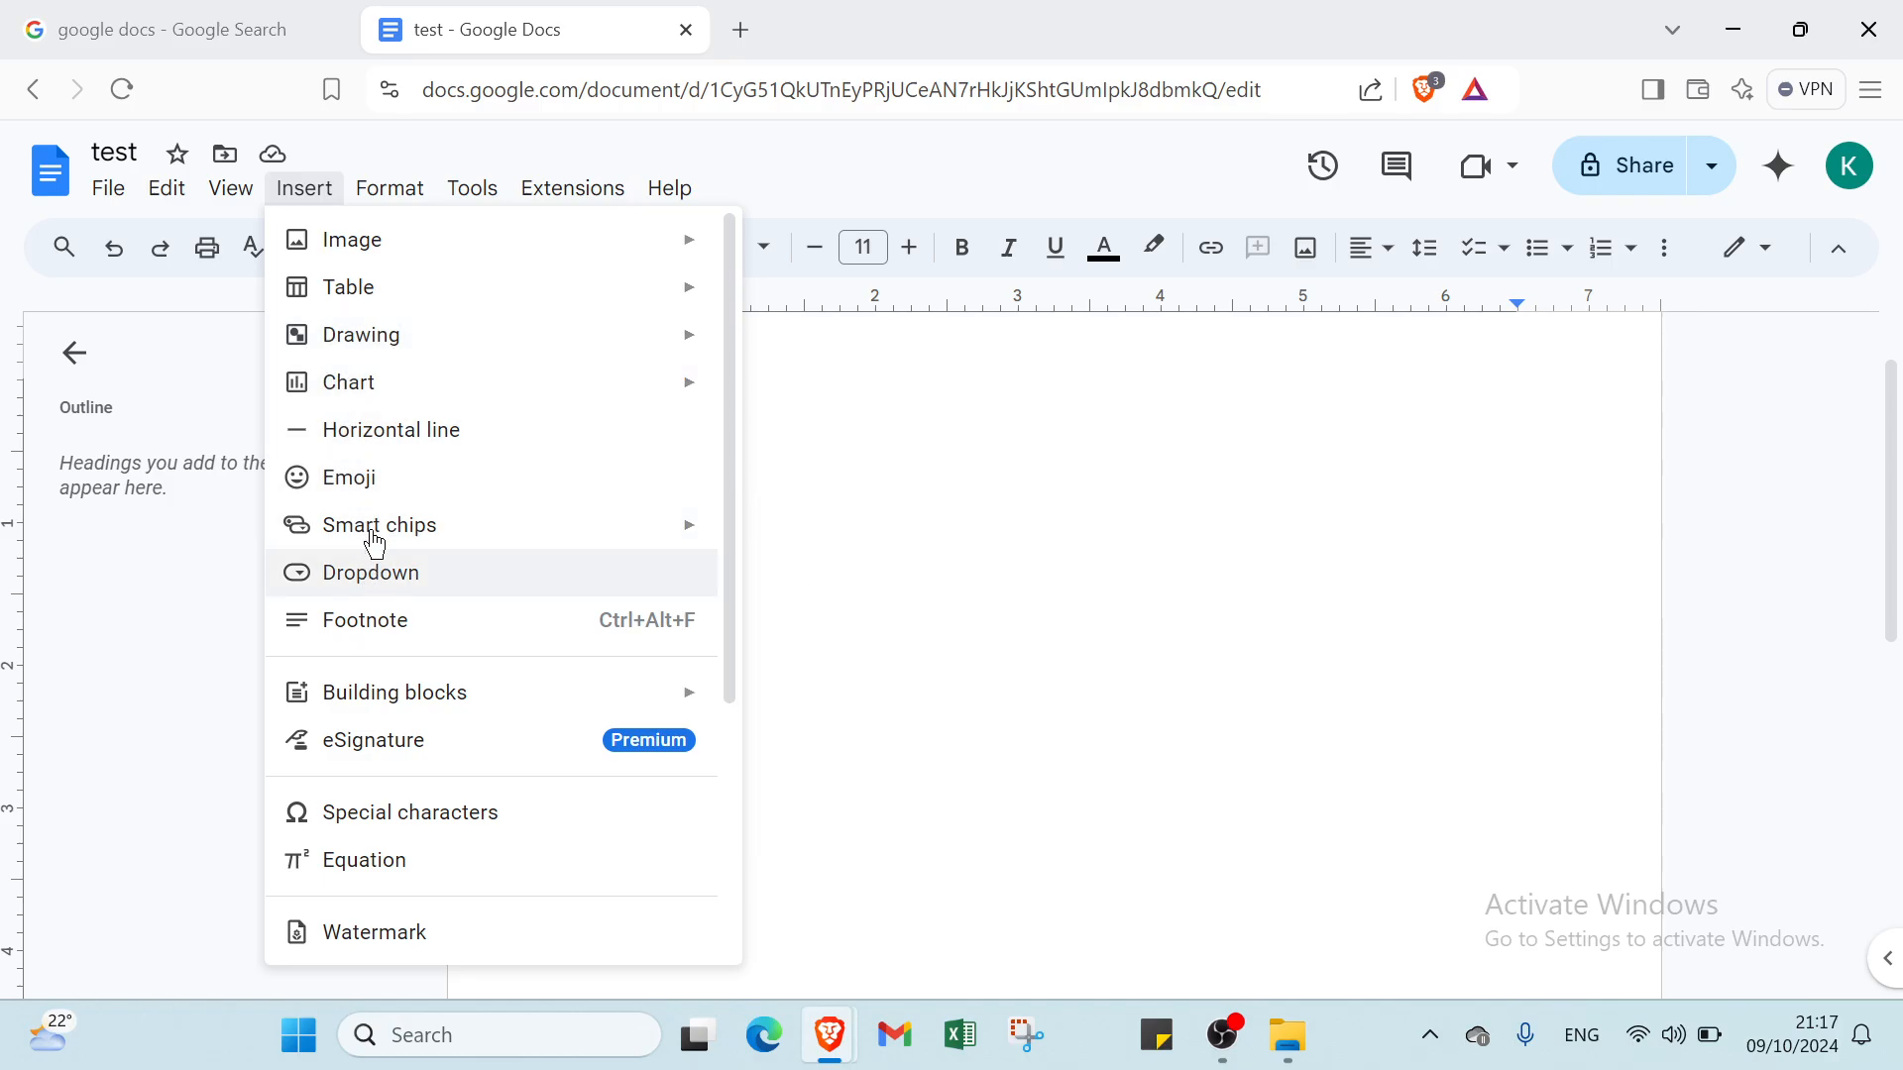
{"action": "mouse_move", "coordinate": [390, 198]}
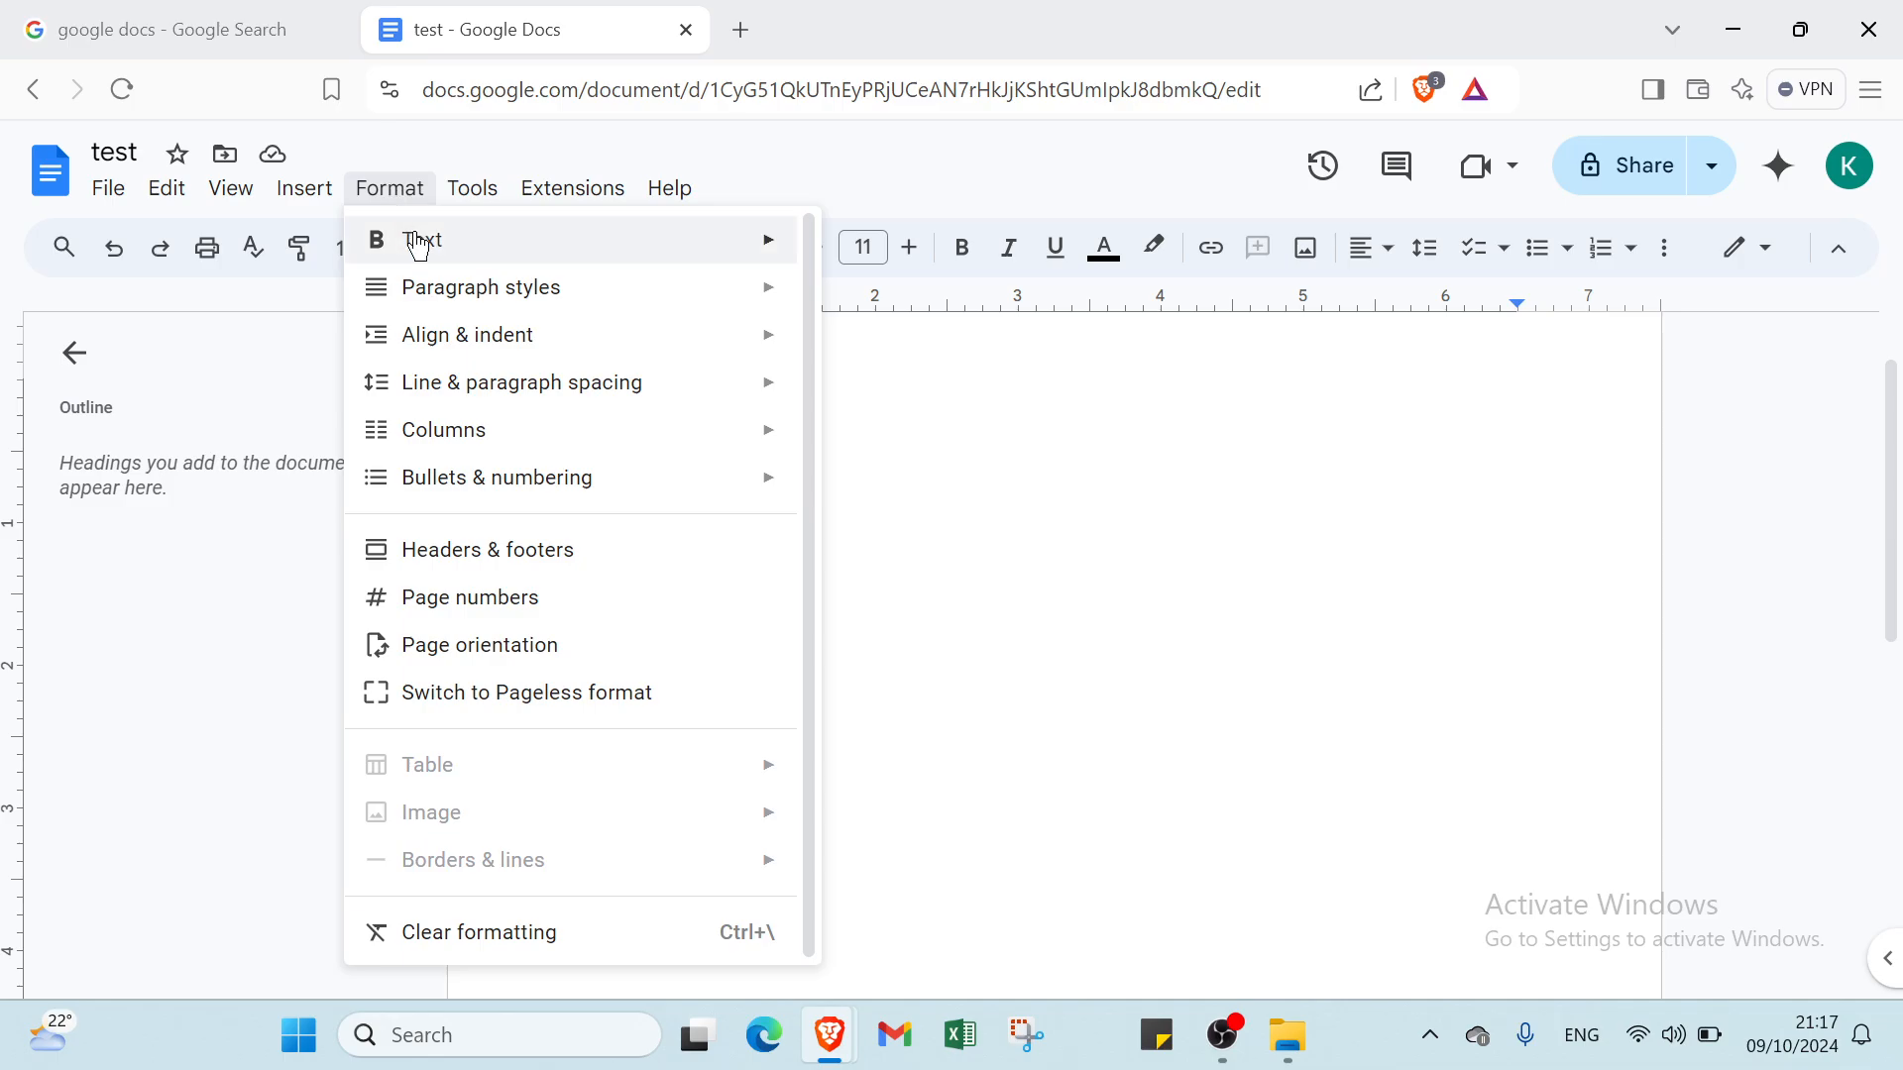
{"action": "mouse_move", "coordinate": [442, 285]}
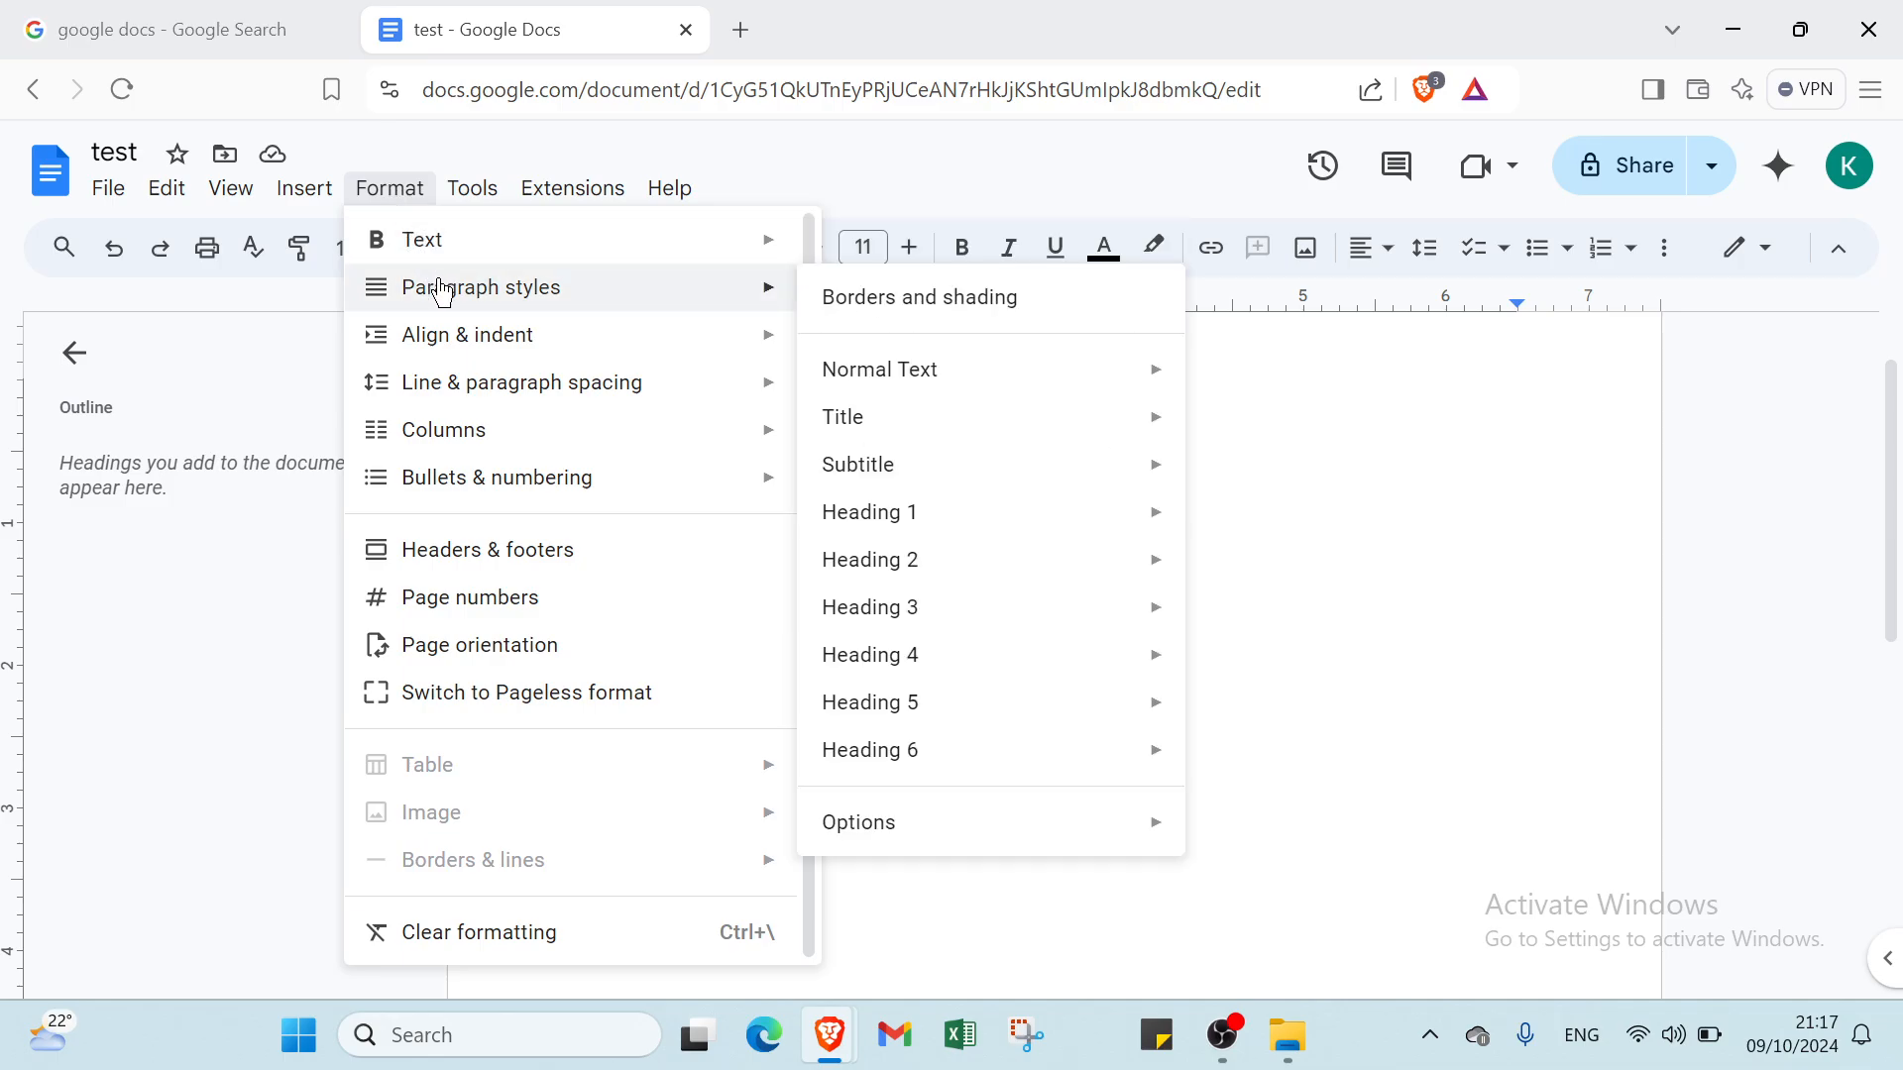
{"action": "mouse_move", "coordinate": [598, 386]}
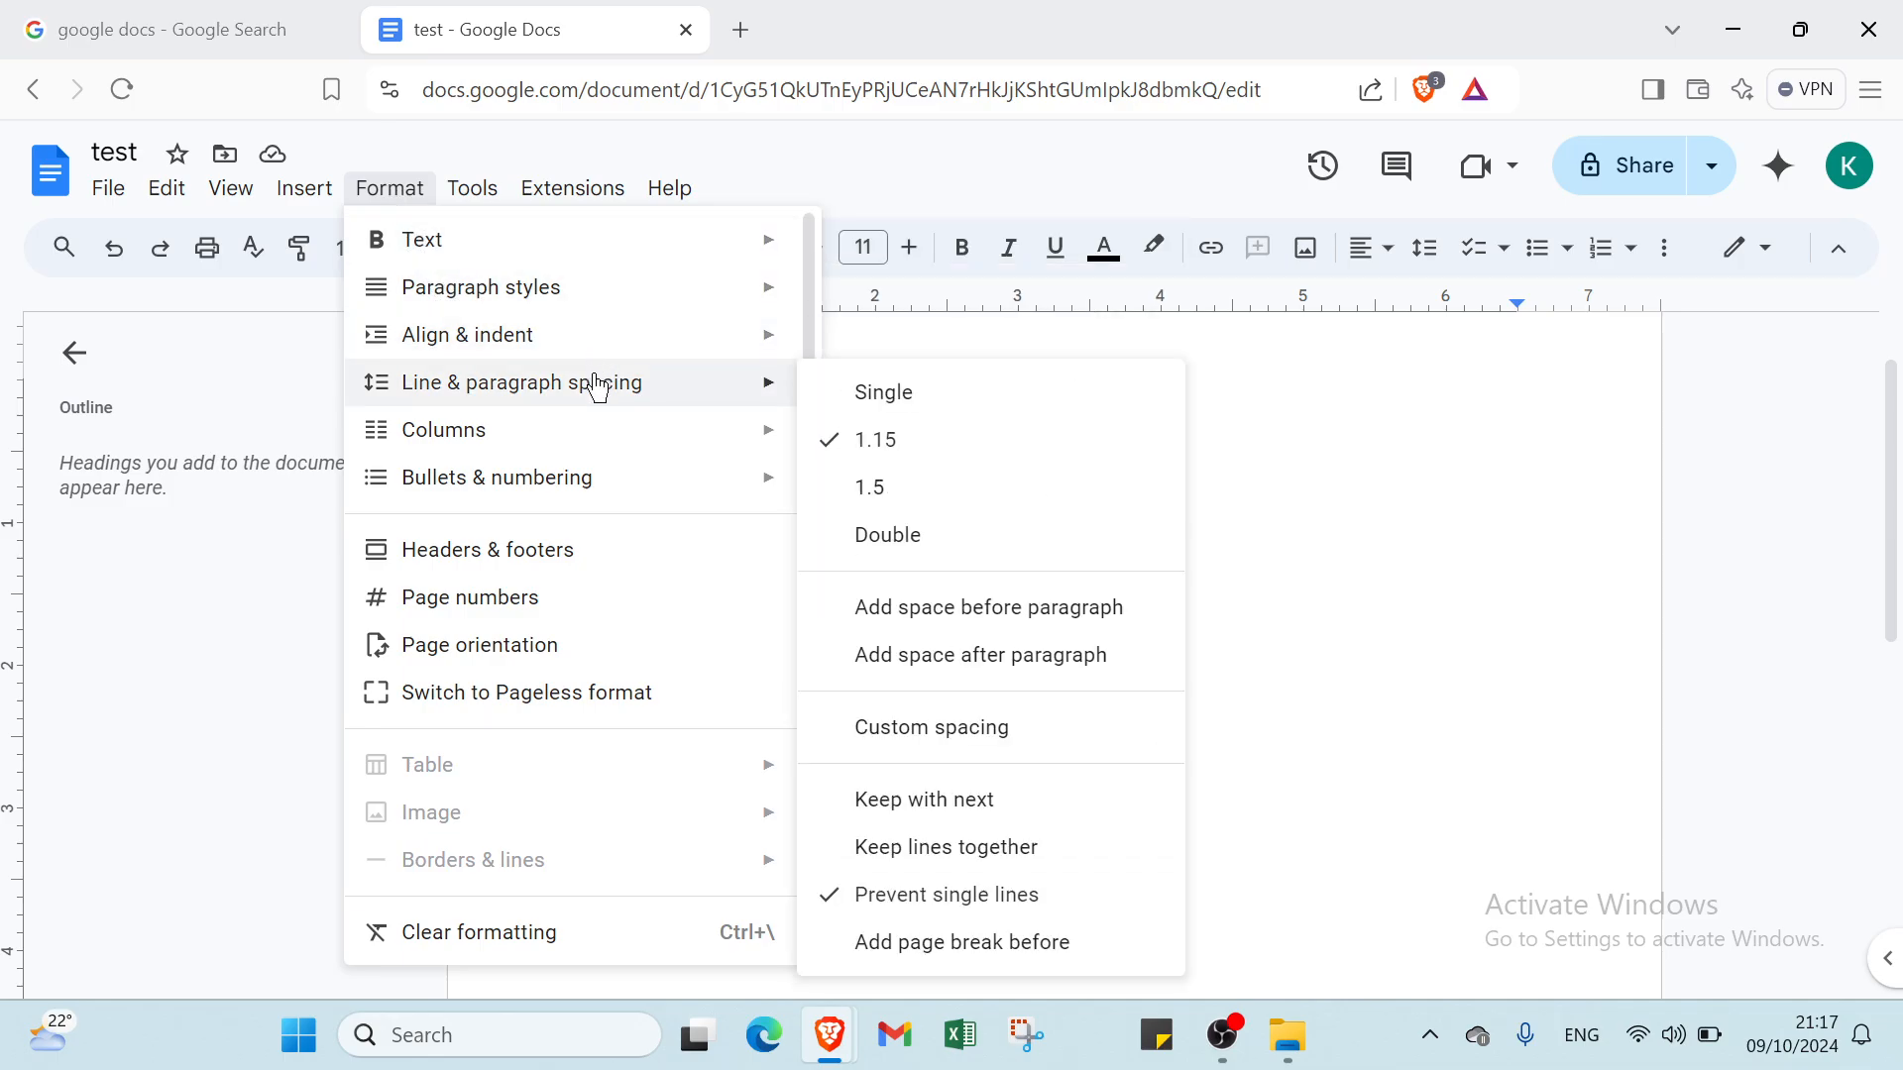
{"action": "mouse_move", "coordinate": [582, 449]}
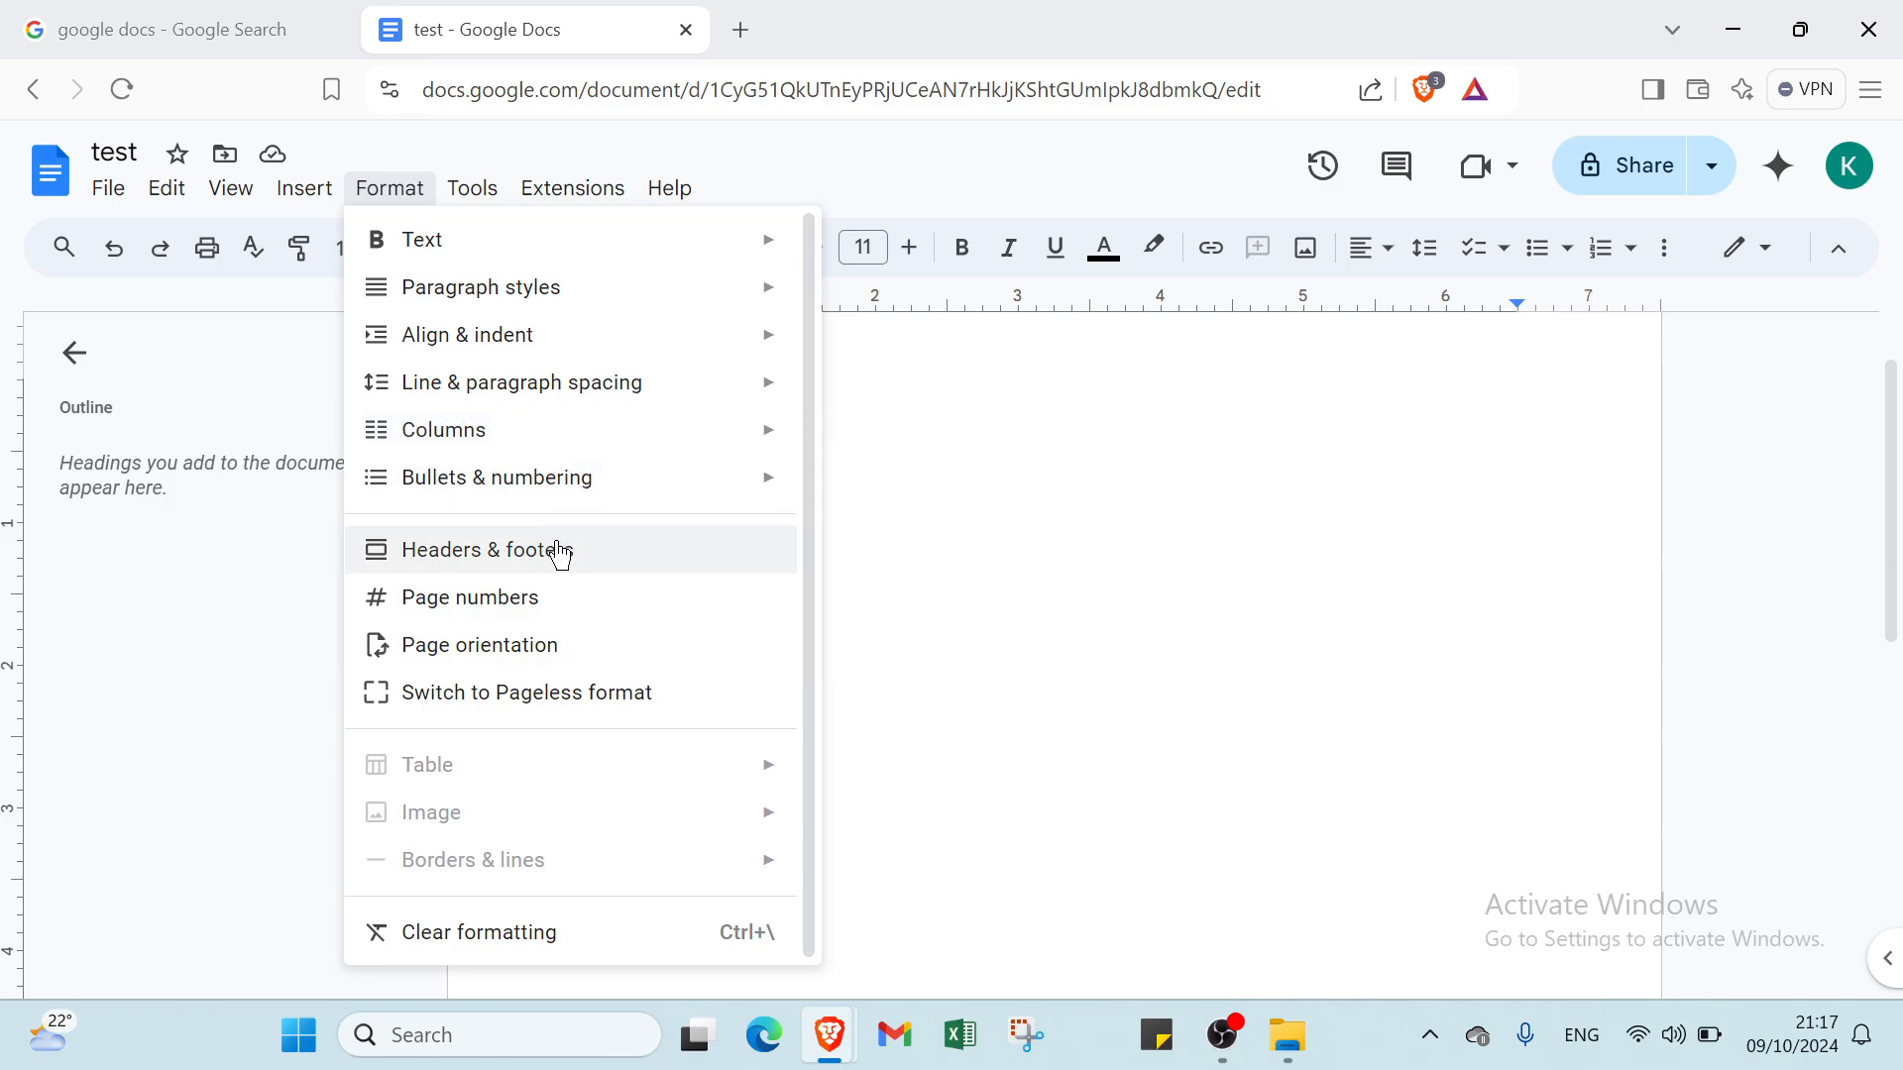
{"action": "mouse_move", "coordinate": [489, 204]}
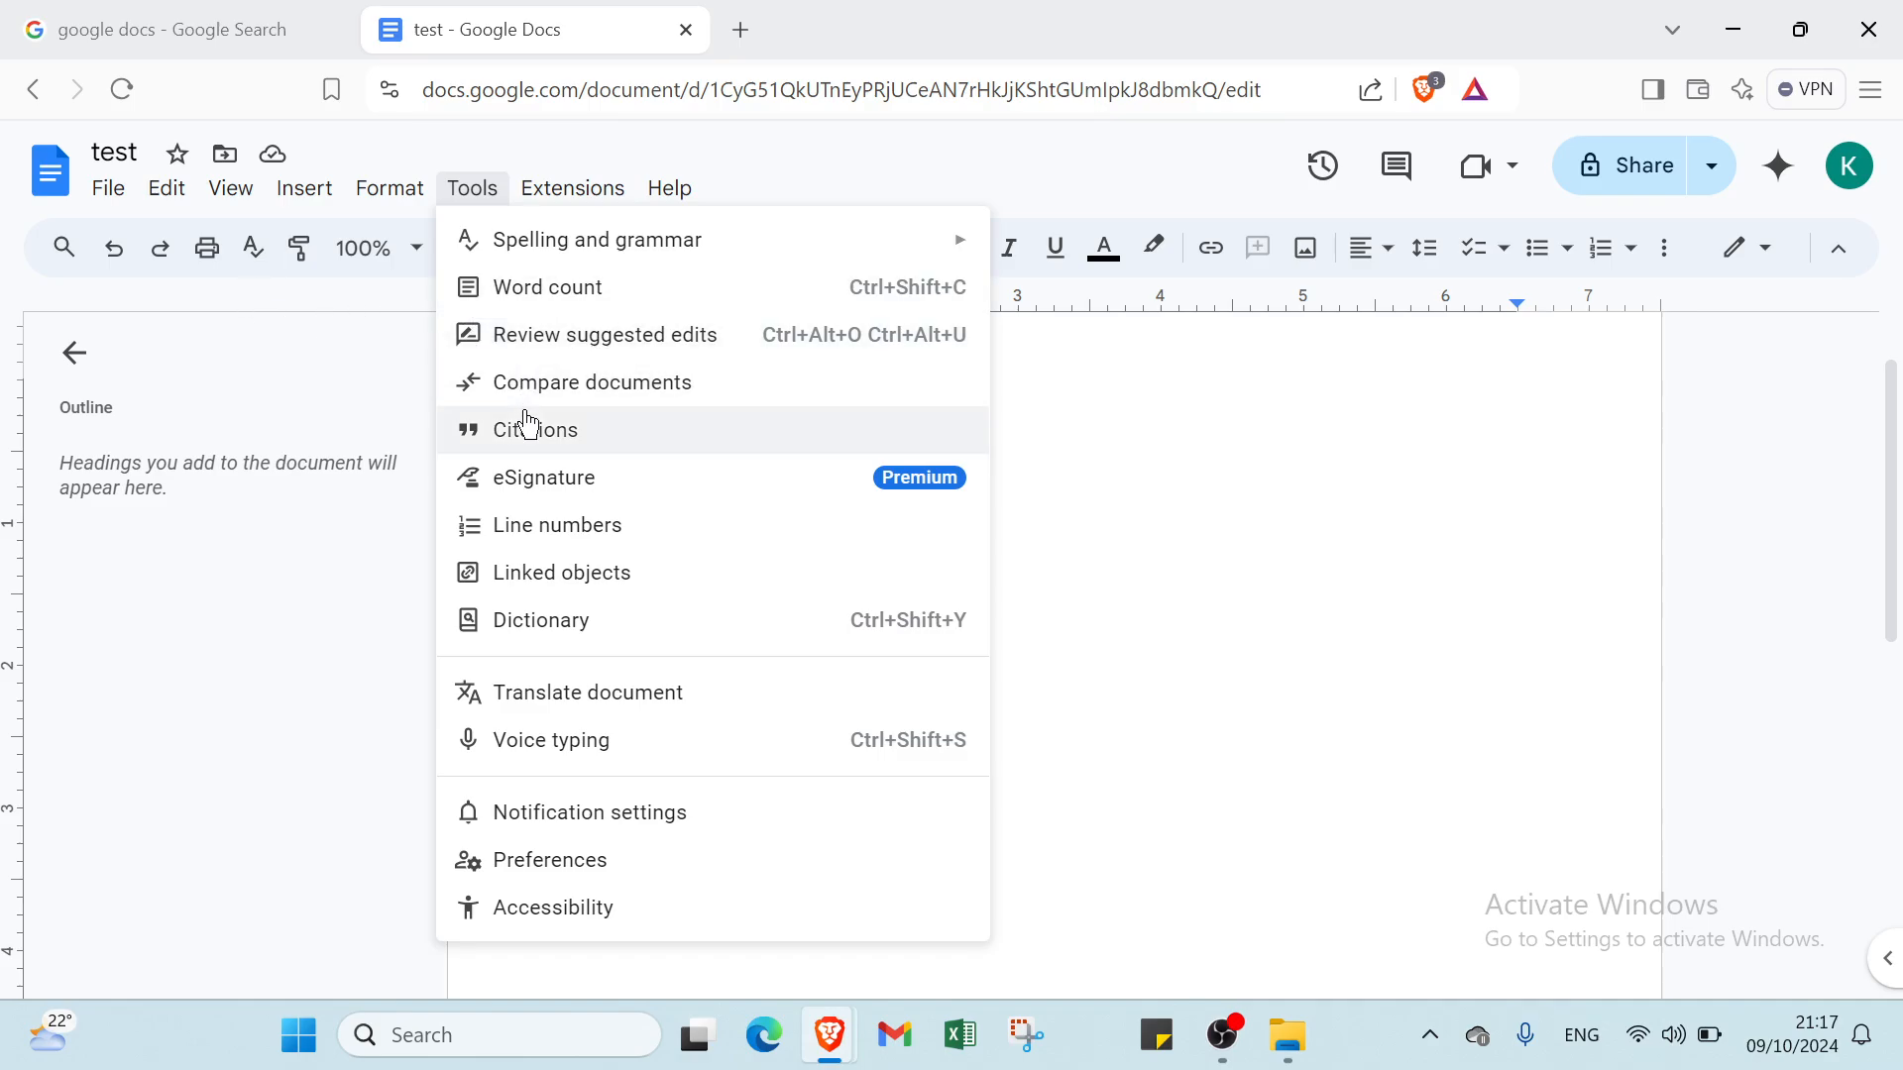
Examine the available extension and help commands without running any of them.
{"action": "mouse_move", "coordinate": [578, 201]}
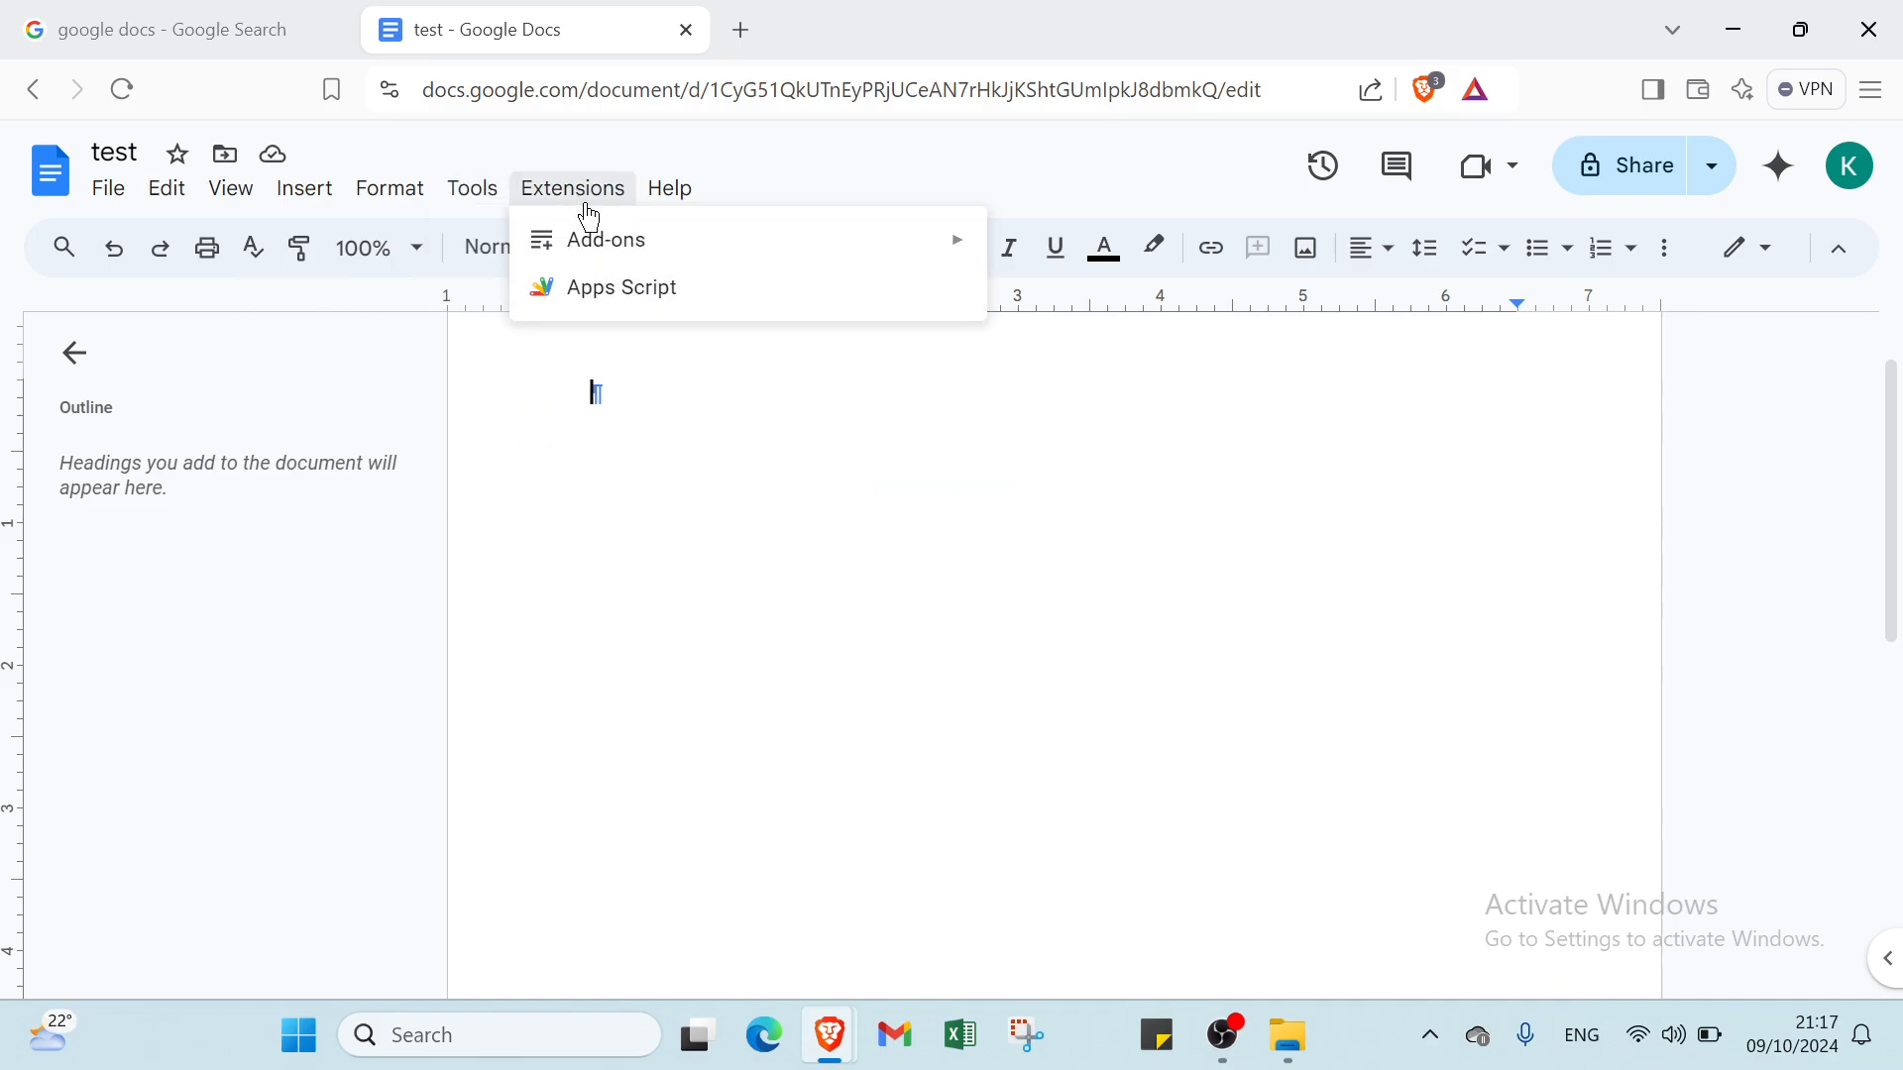
{"action": "mouse_move", "coordinate": [671, 198]}
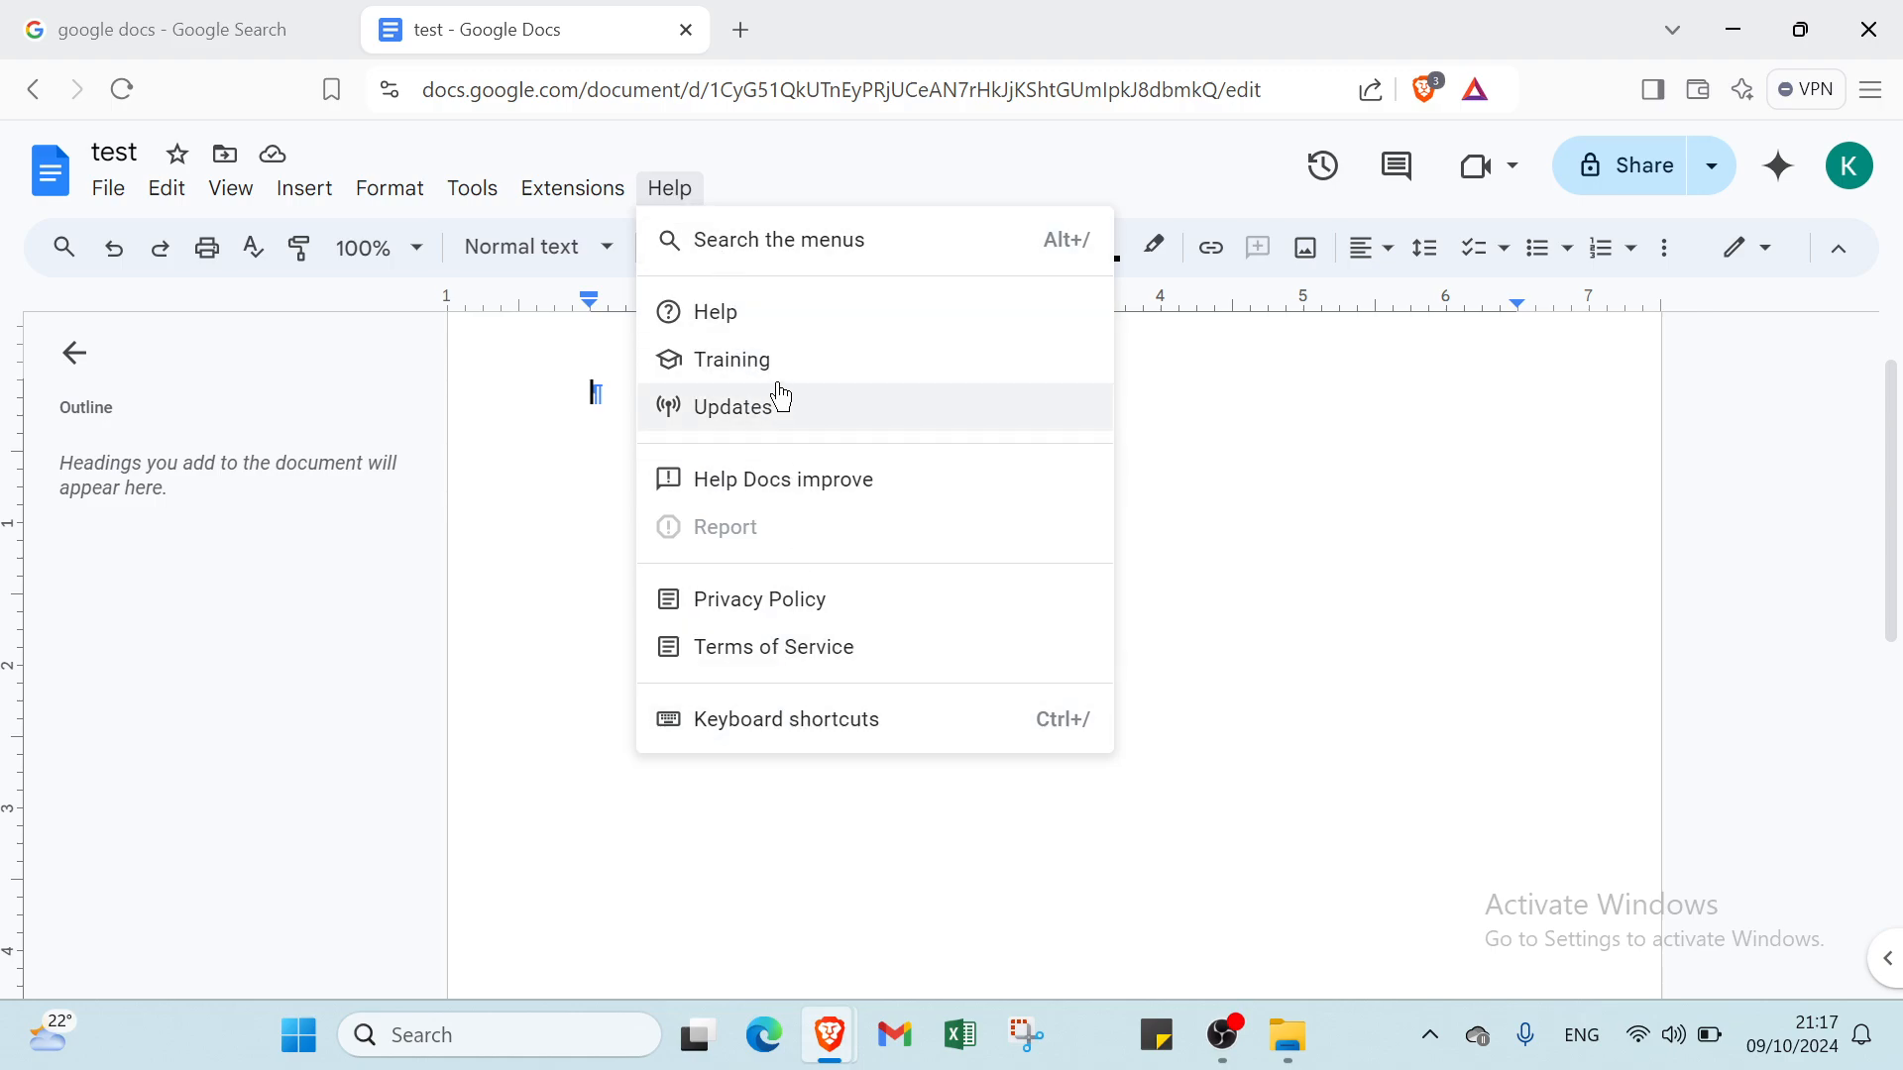
{"action": "left_click", "coordinate": [1211, 436]}
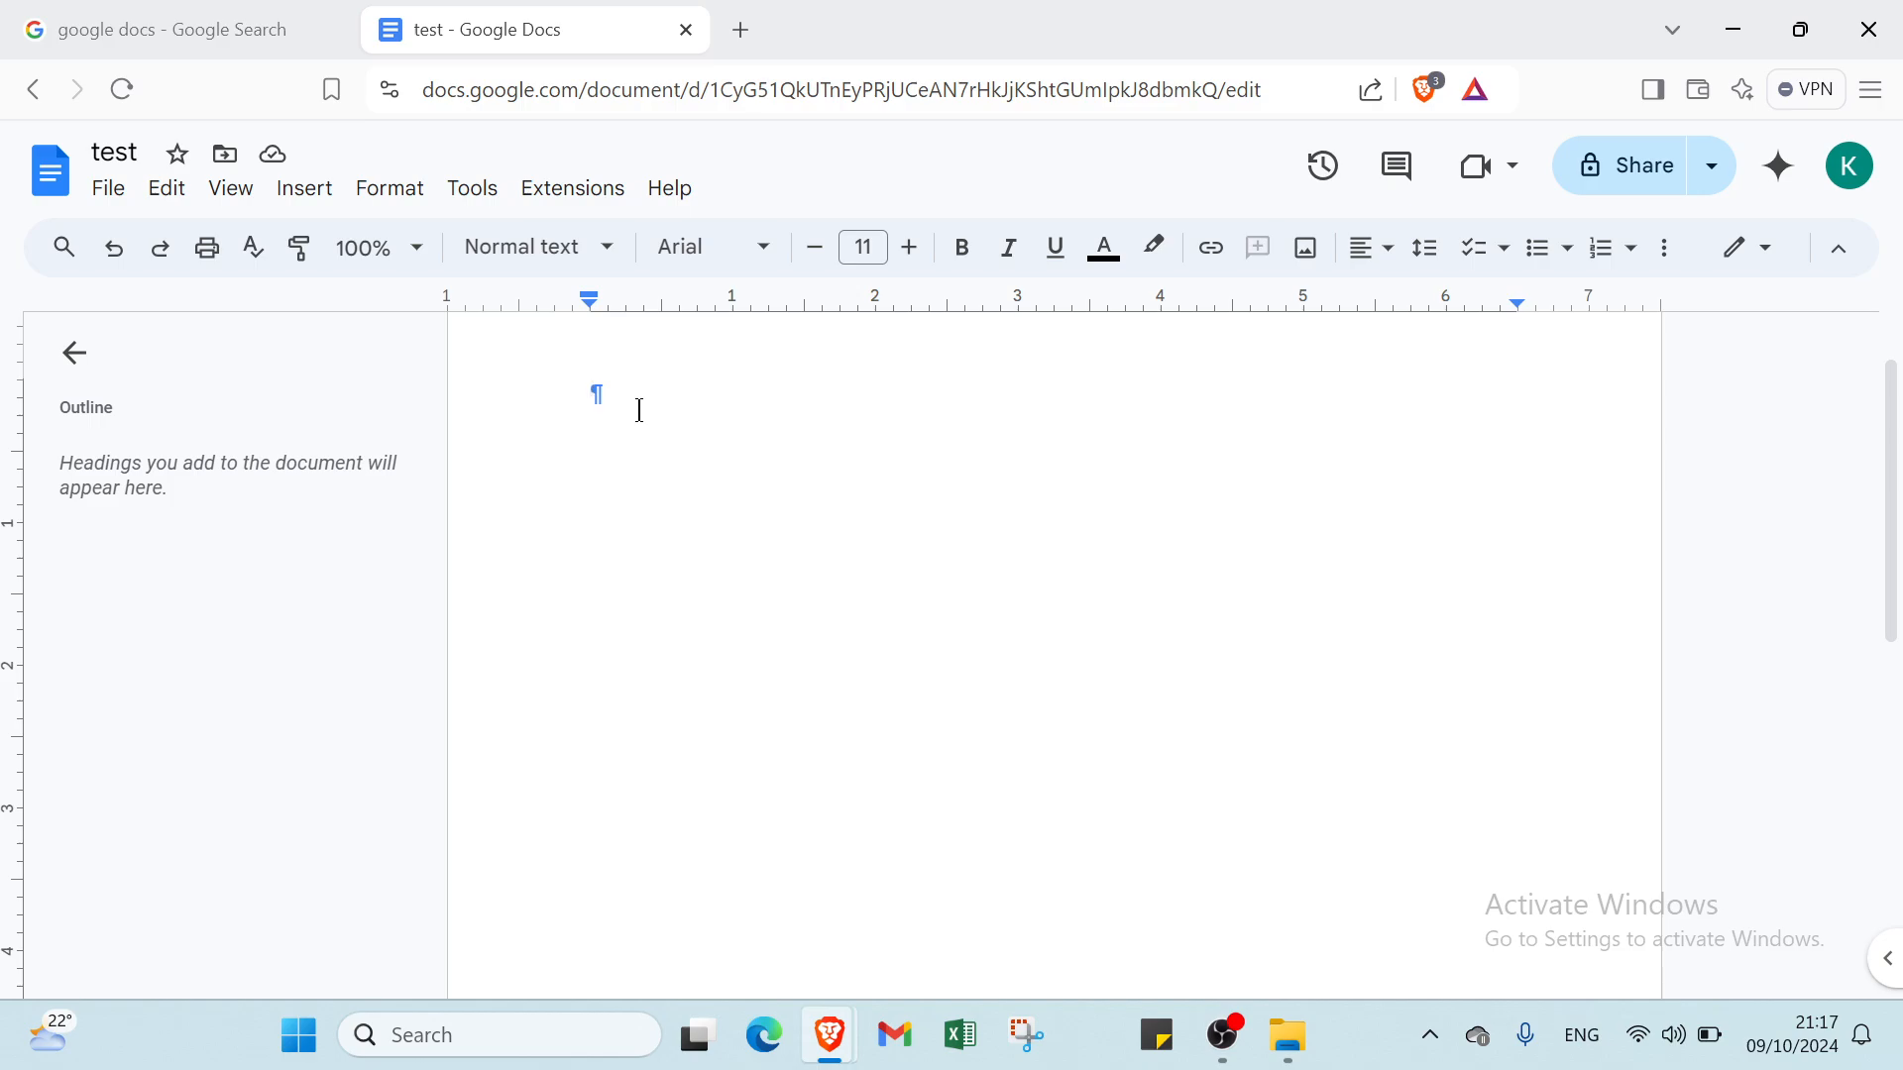
Open the empty page header, return to the document body and dismiss the watermarks notice.
{"action": "double_click", "coordinate": [597, 397]}
{"action": "key", "text": "ctrl+a"}
{"action": "double_click", "coordinate": [834, 376]}
{"action": "left_click", "coordinate": [1027, 453]}
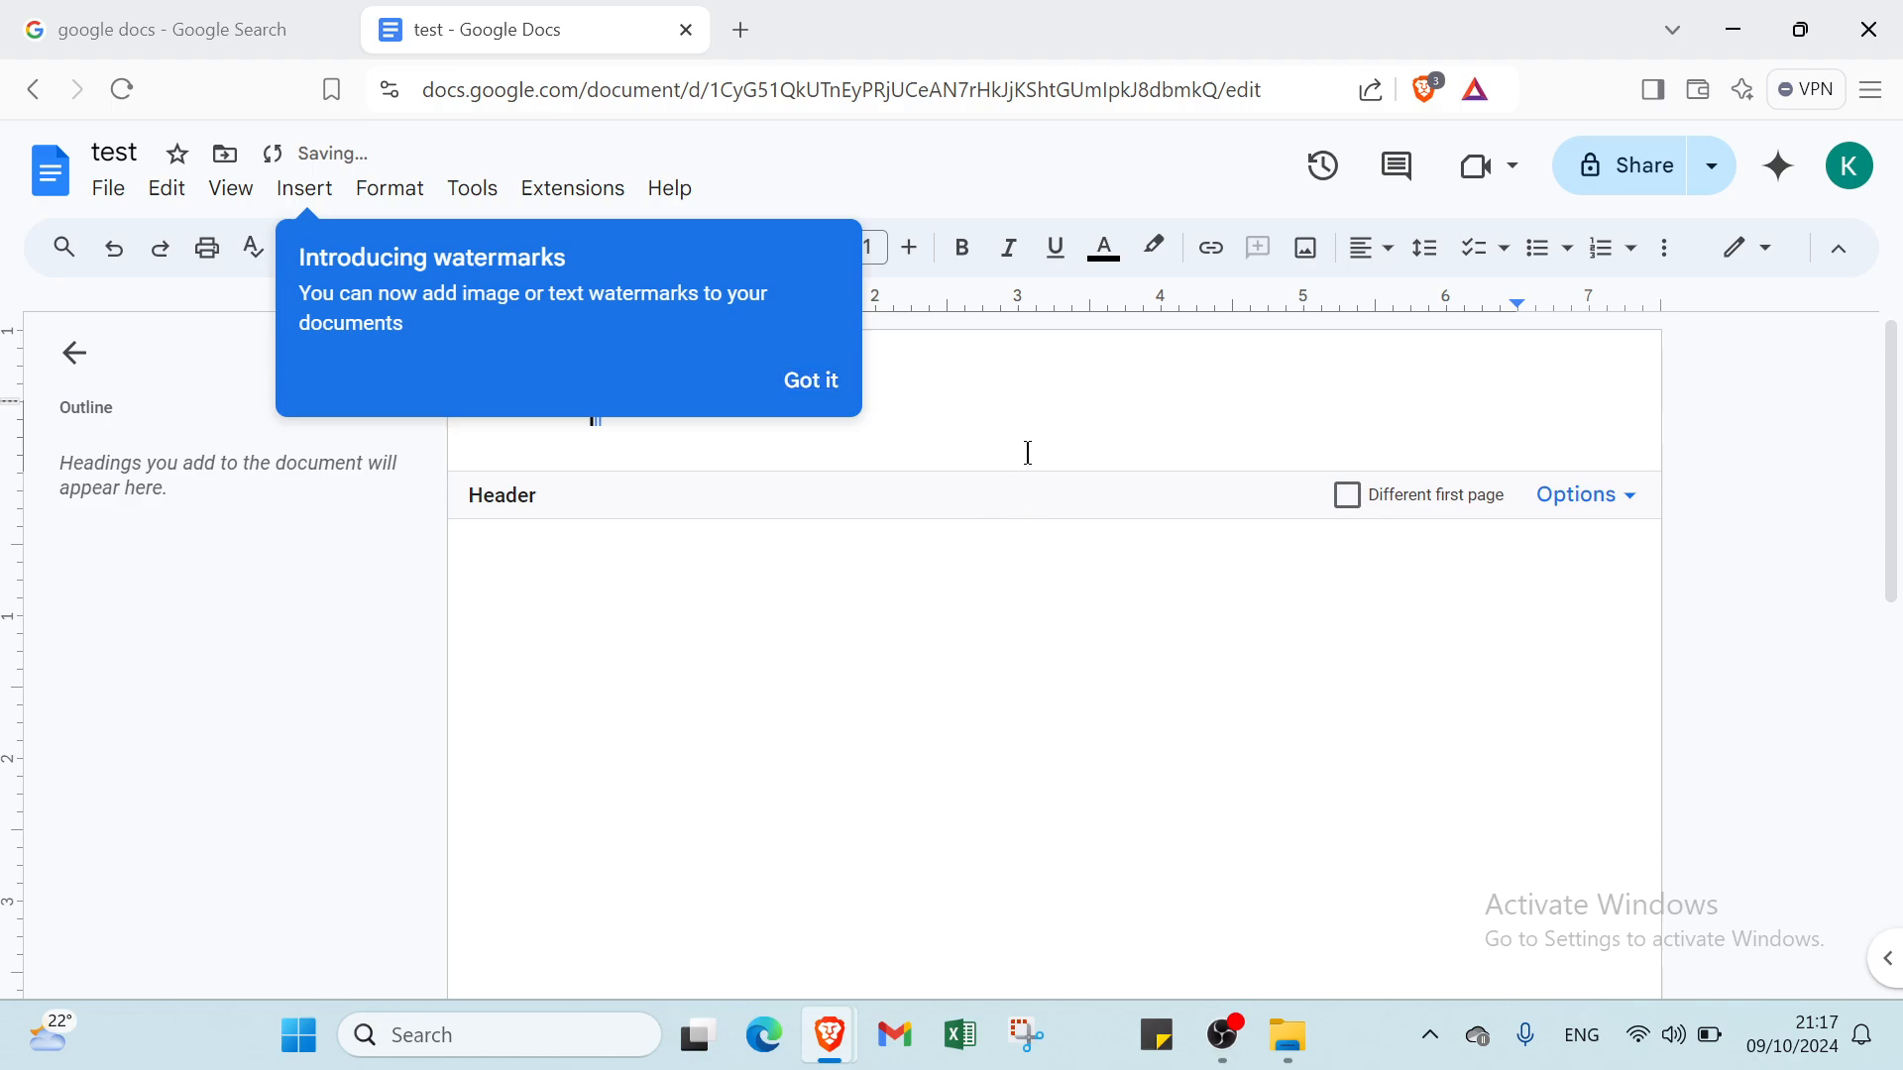
{"action": "left_click", "coordinate": [1283, 605]}
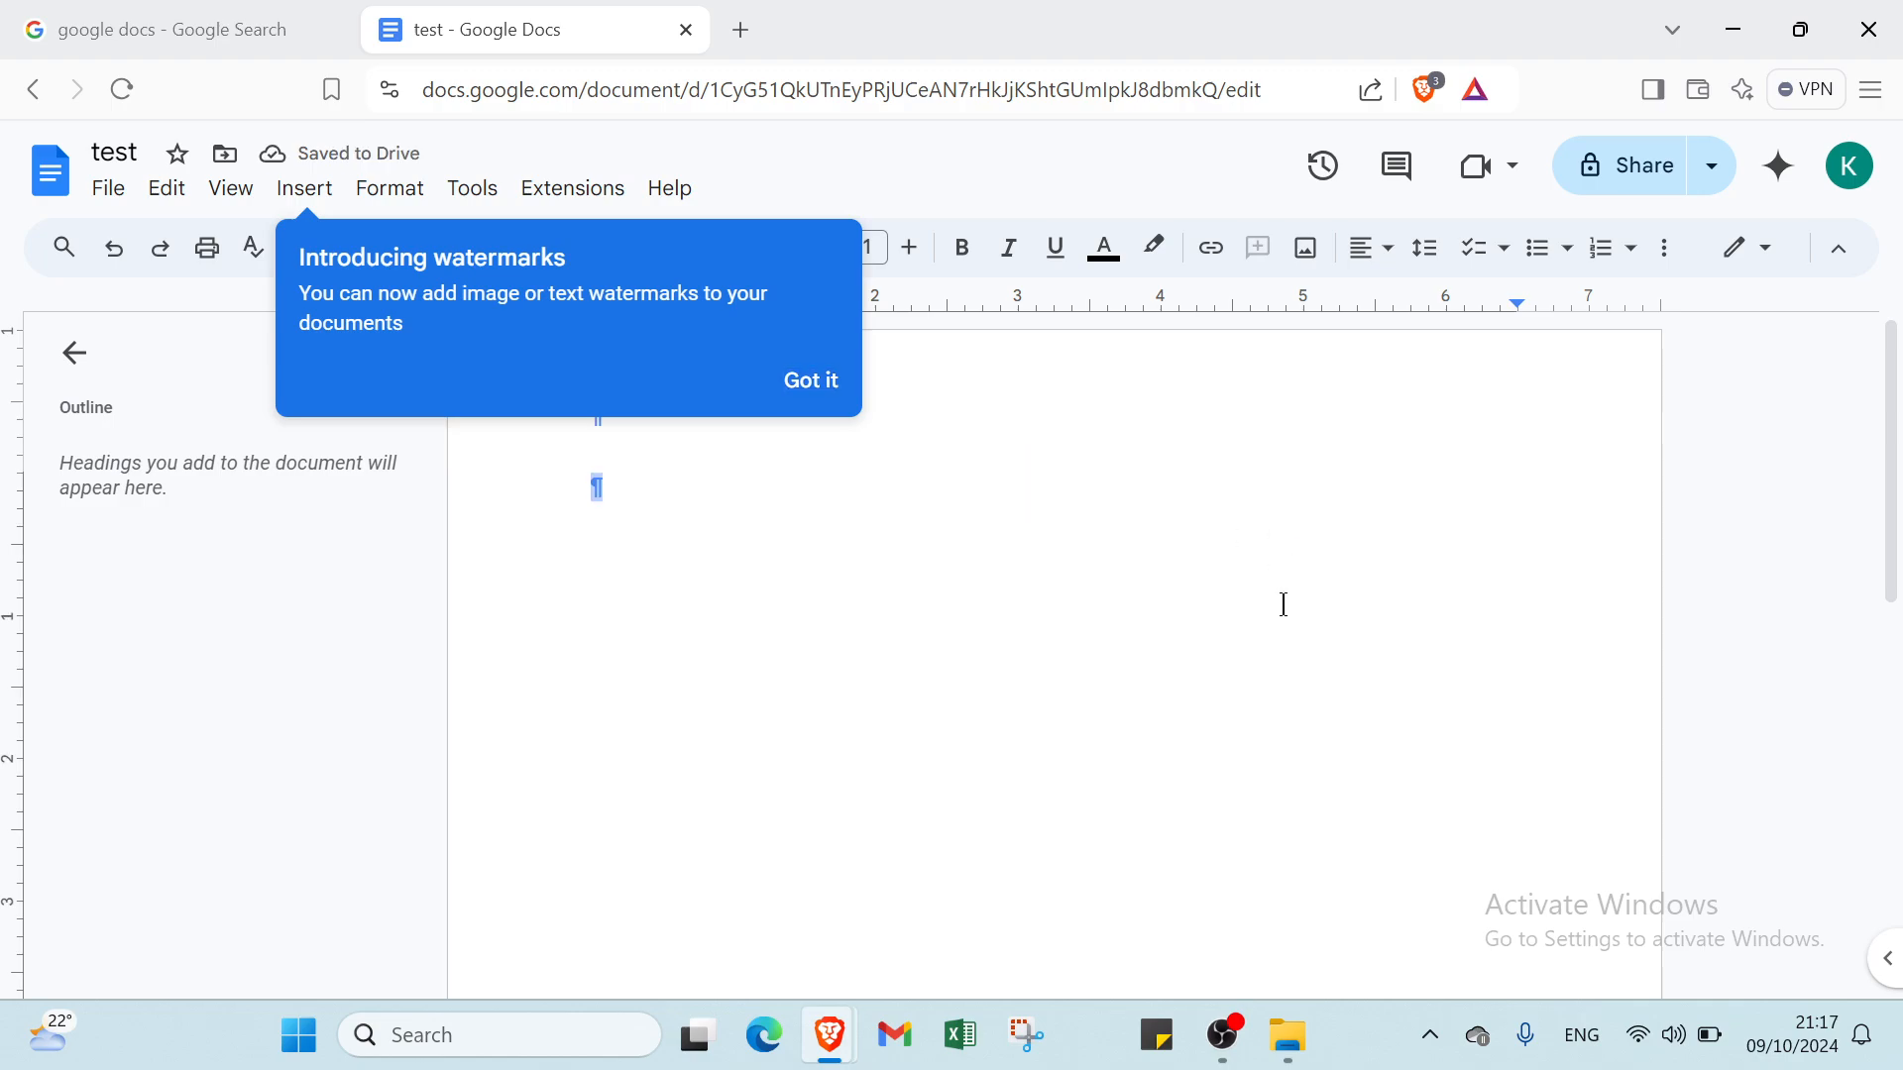
{"action": "left_click", "coordinate": [820, 387]}
{"action": "type", "text": "sss"}
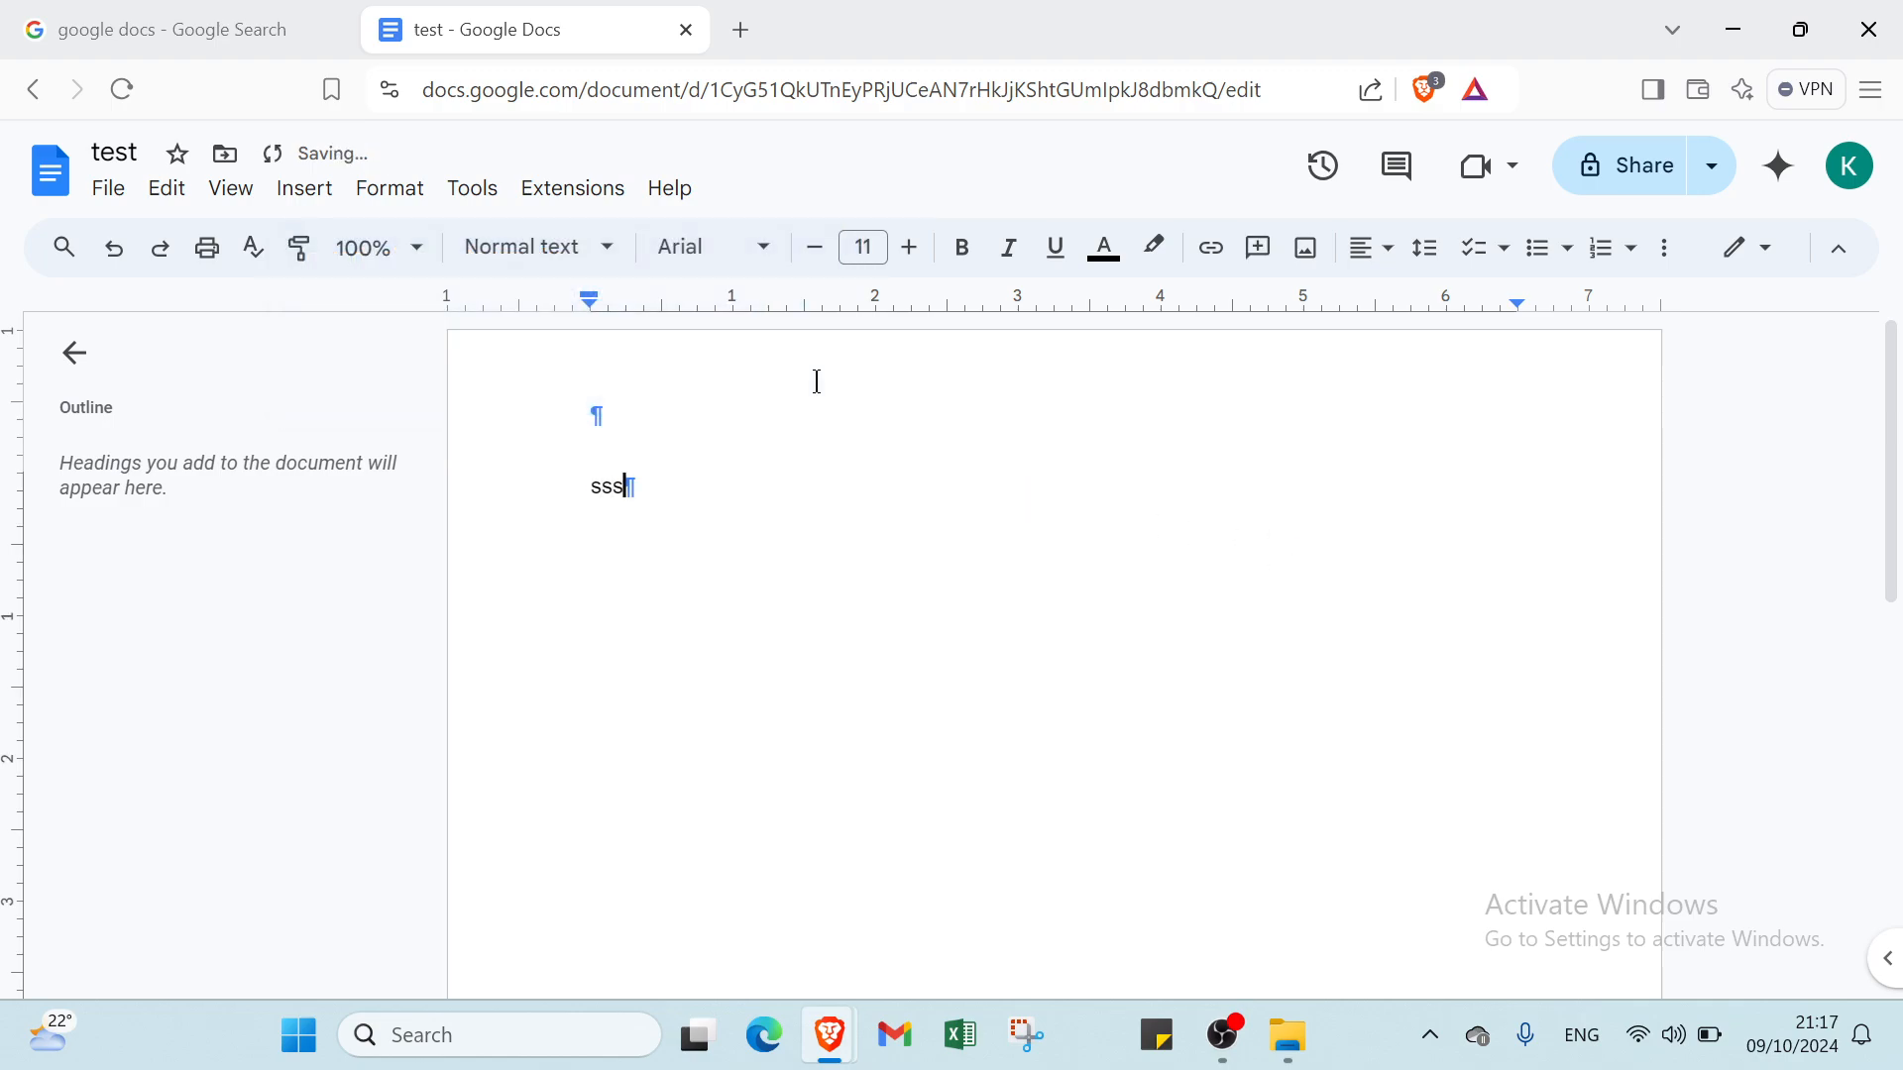
{"action": "key", "text": "BackSpace"}
{"action": "key", "text": "BackSpace"}
{"action": "key", "text": "BackSpace"}
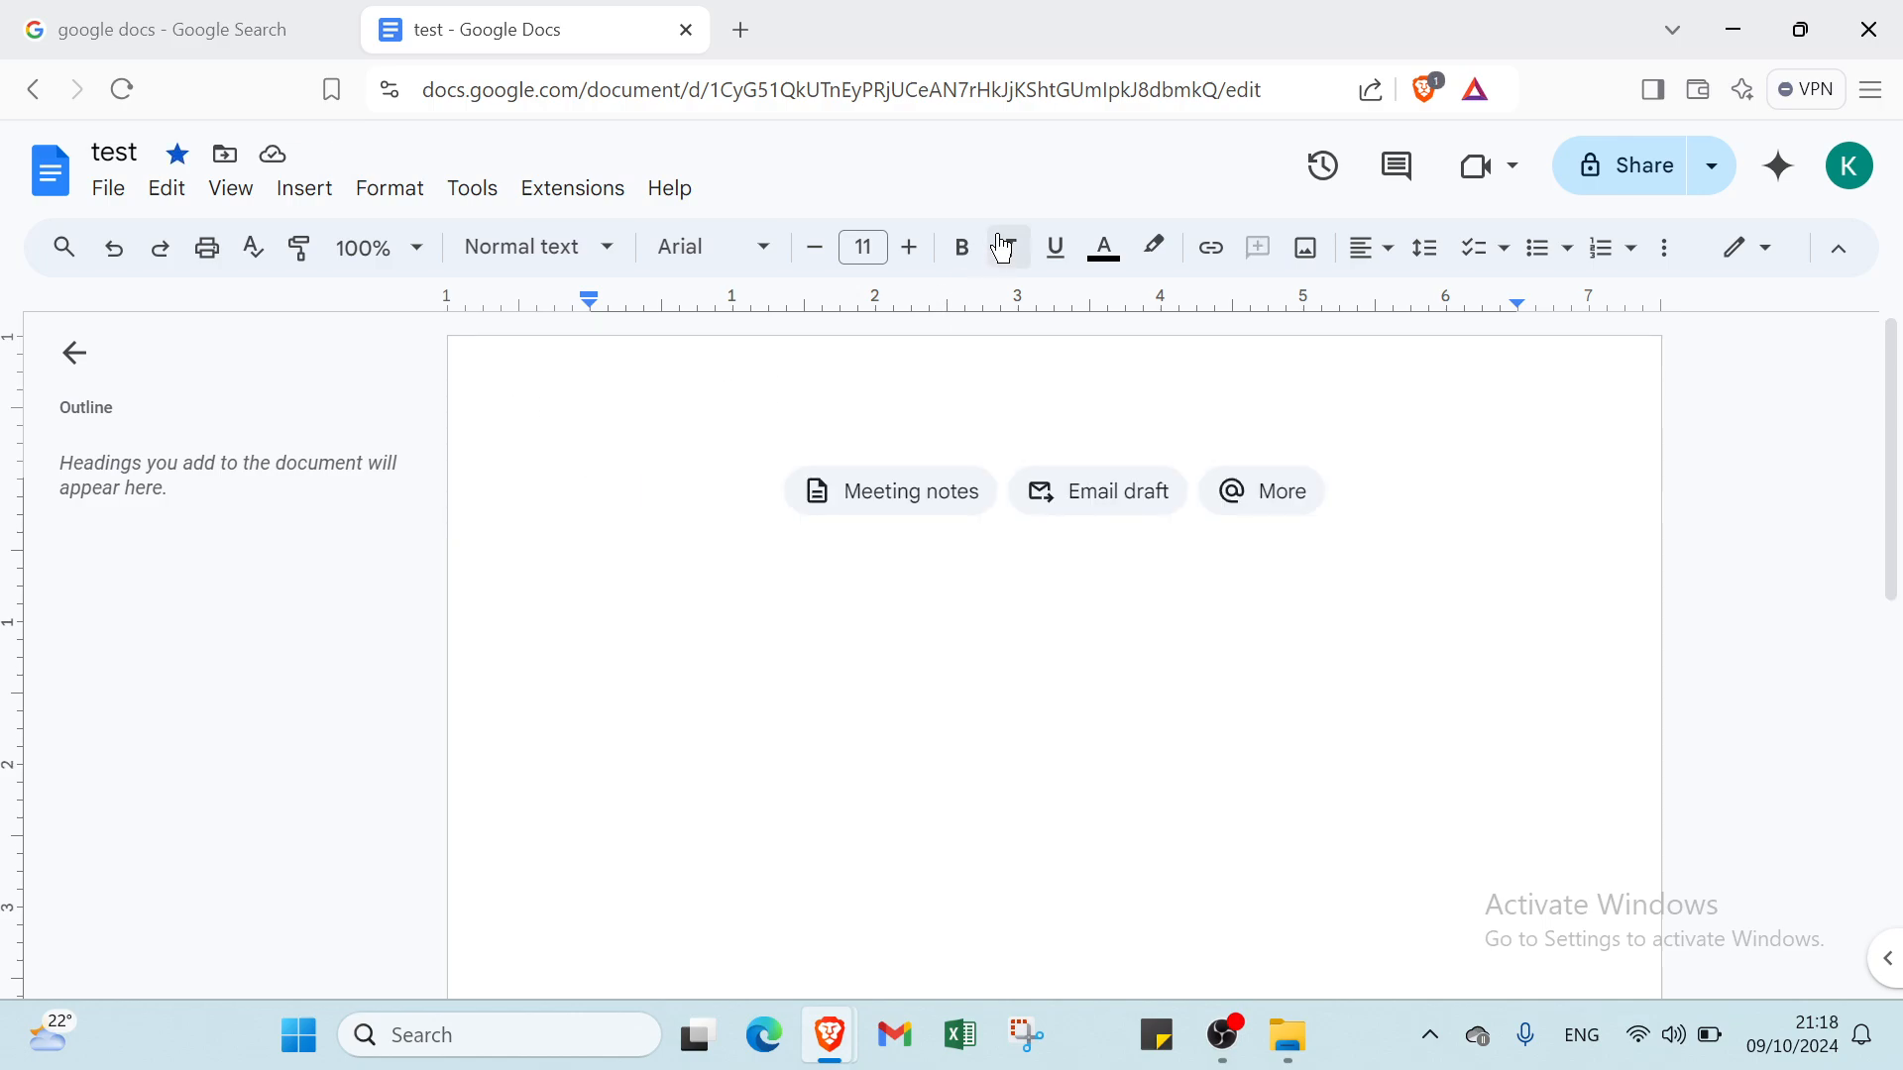
Set the text format on the empty first line to font size 72, bold and red.
{"action": "left_click", "coordinate": [858, 250]}
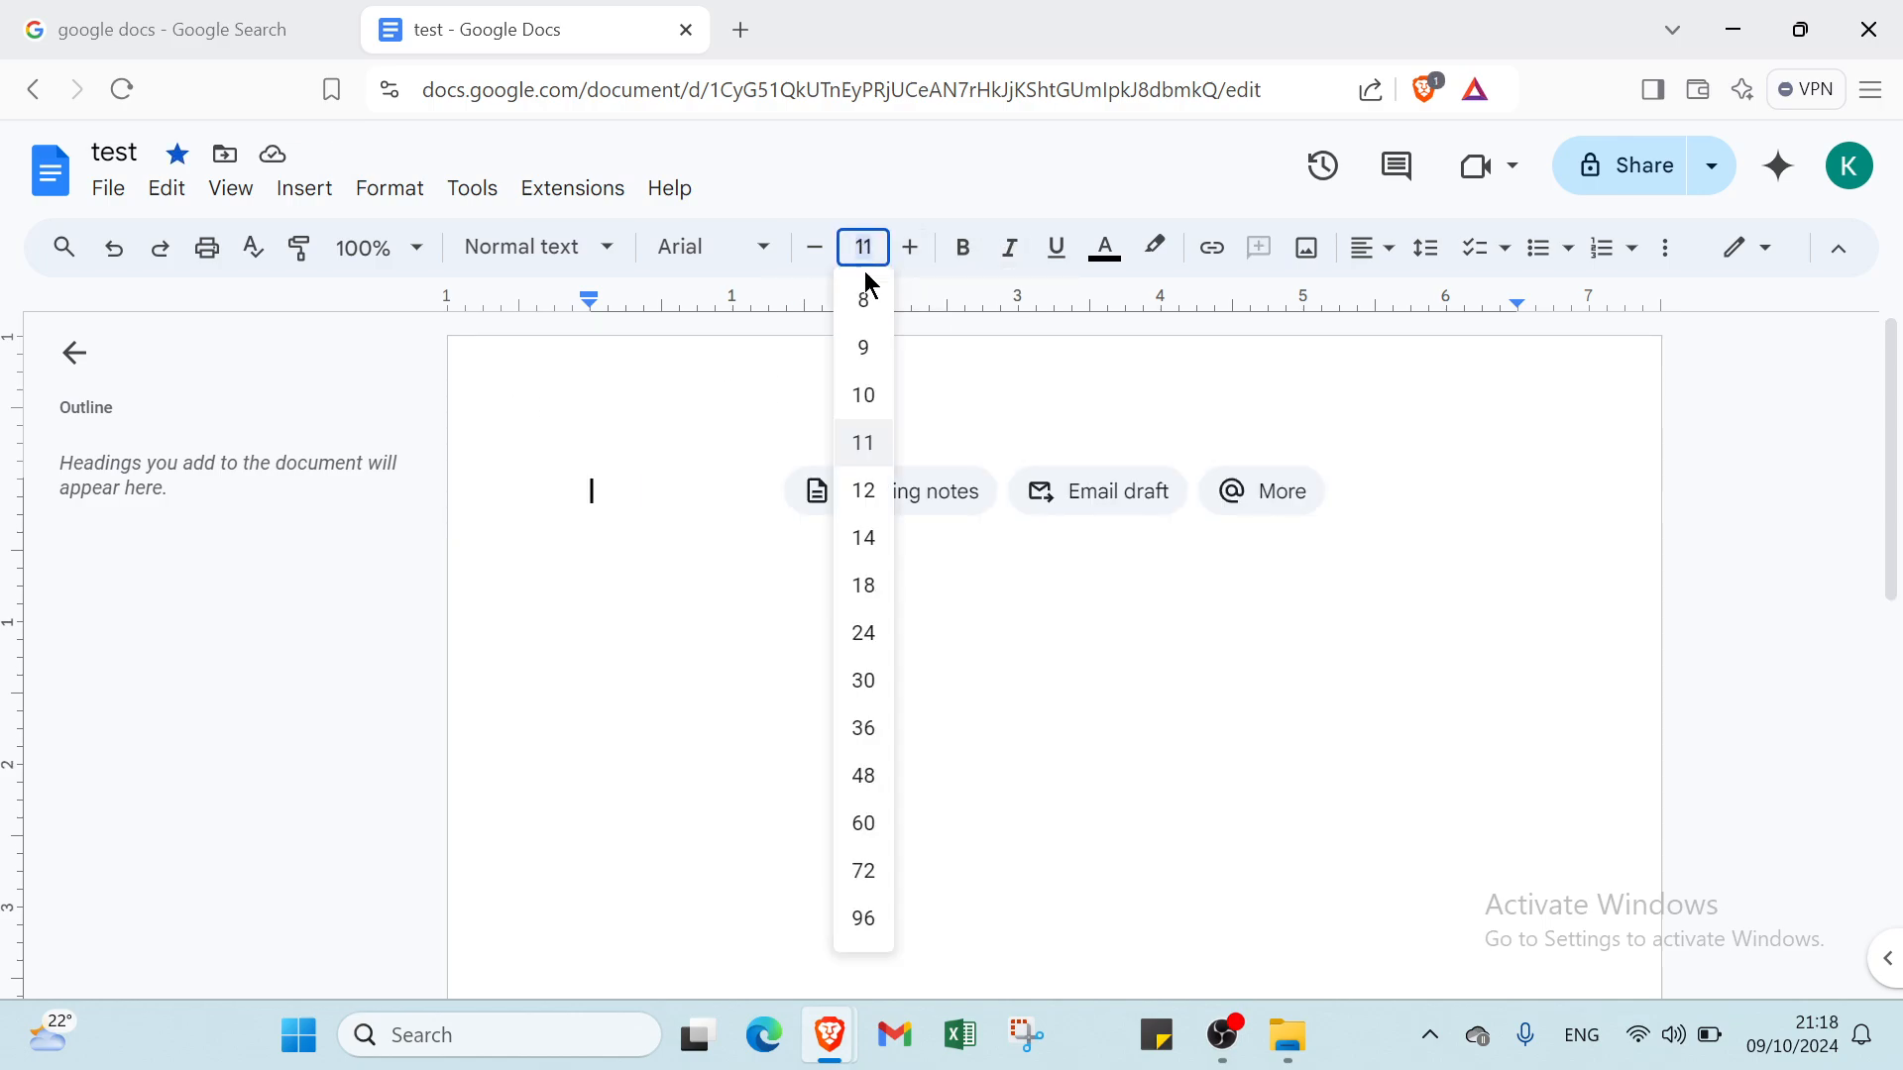
{"action": "left_click", "coordinate": [864, 871]}
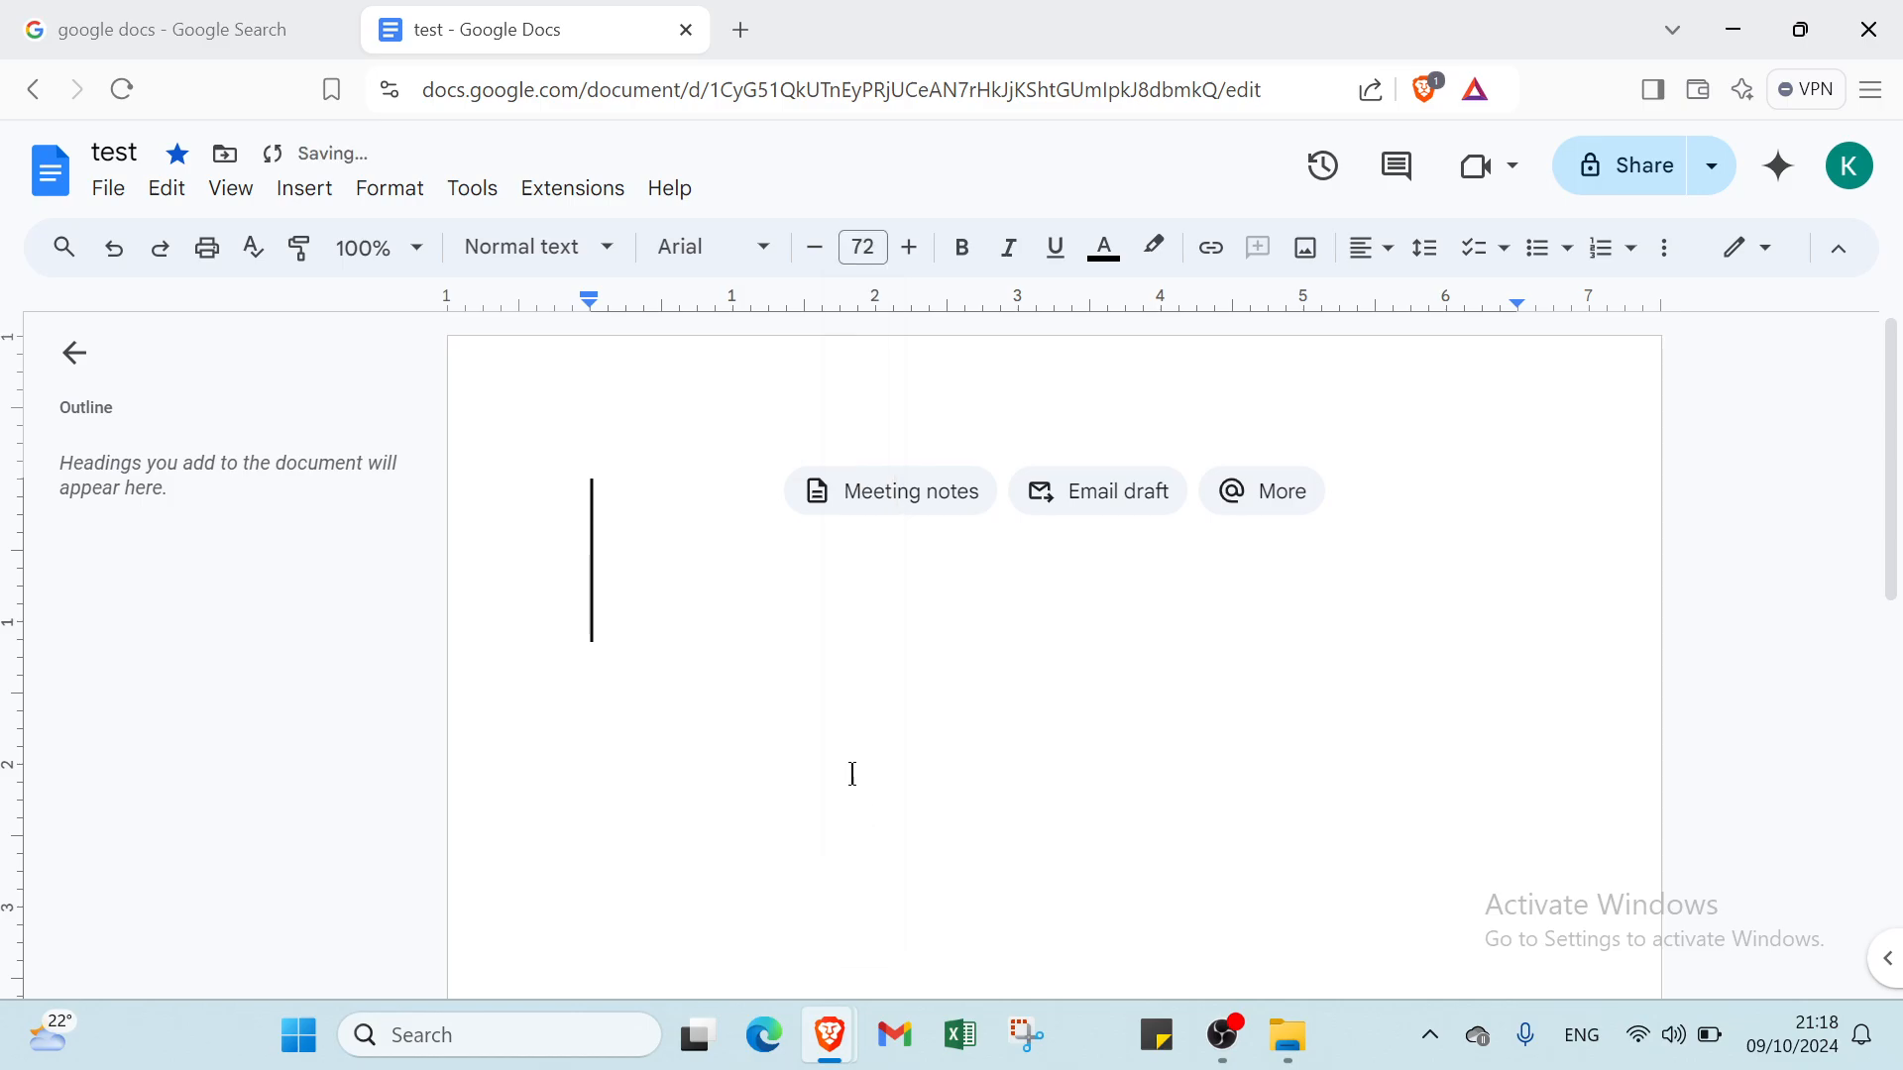
{"action": "left_click", "coordinate": [963, 252]}
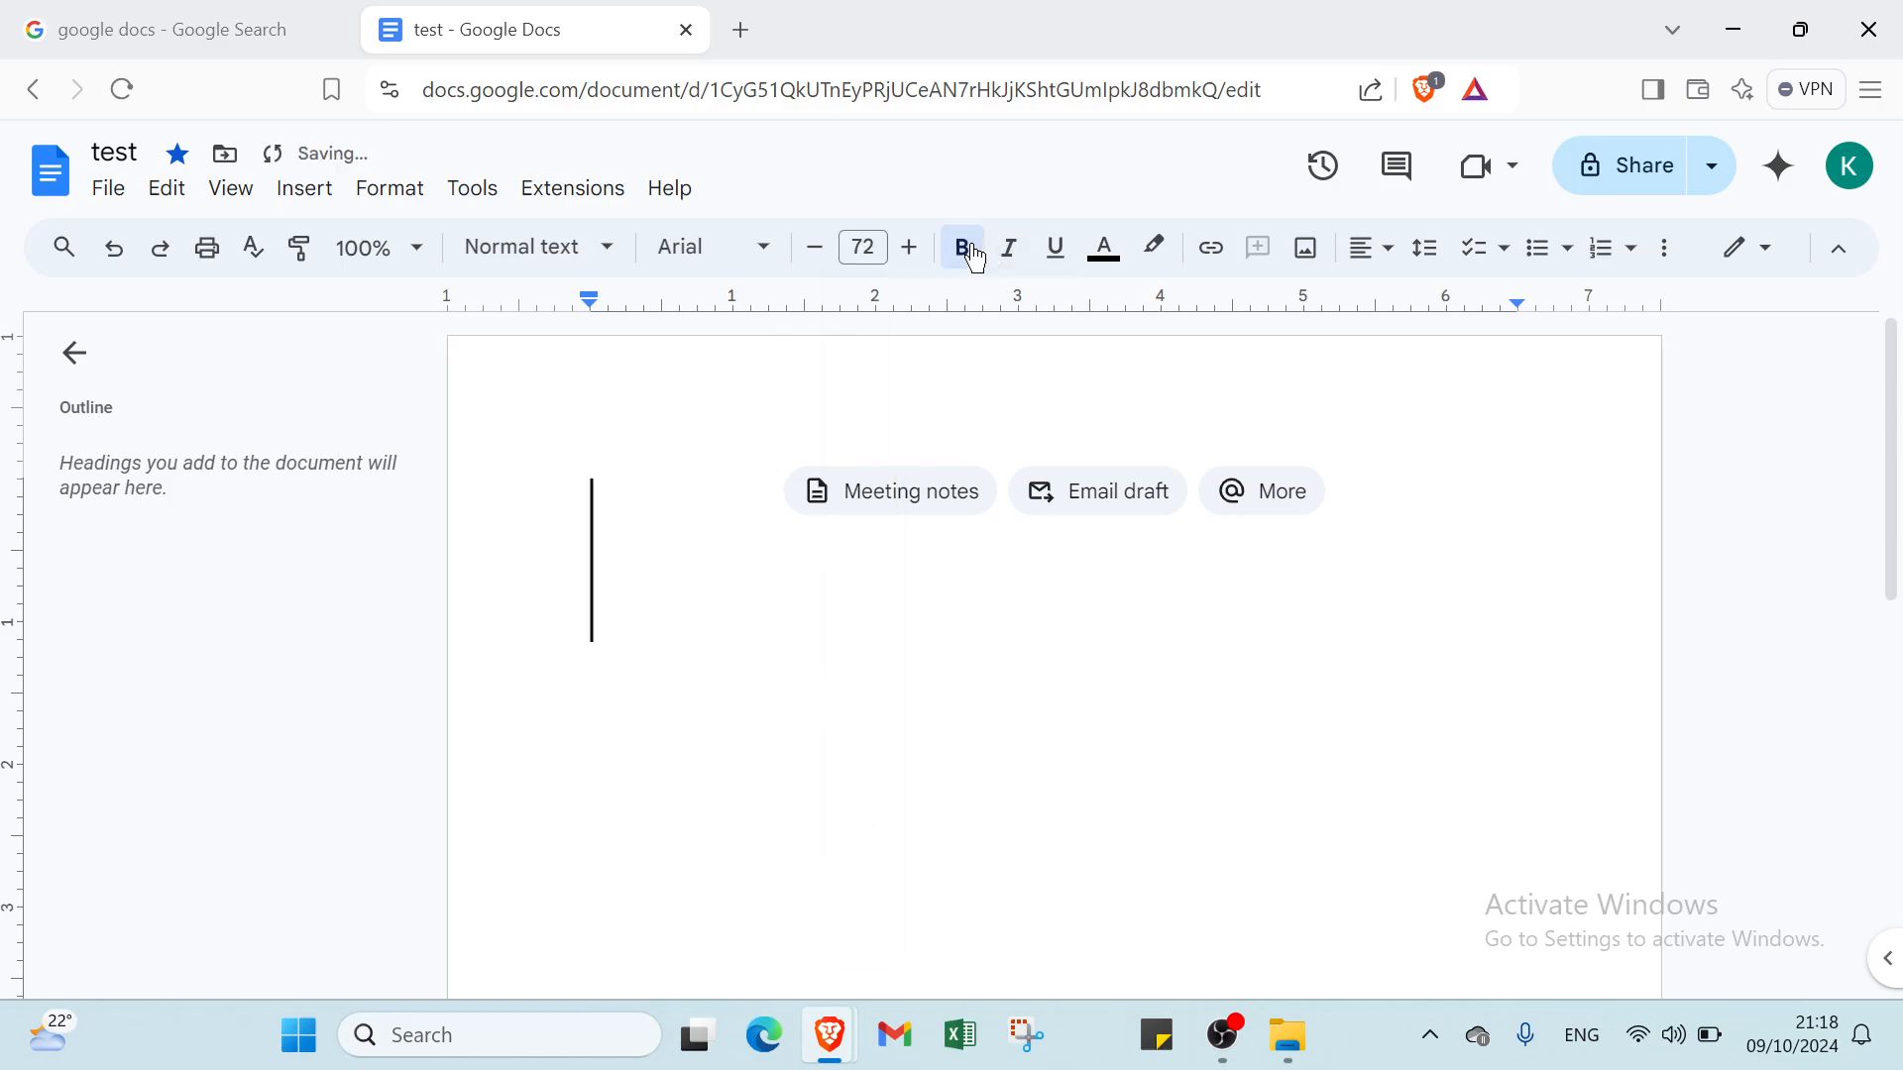
{"action": "left_click", "coordinate": [1104, 259]}
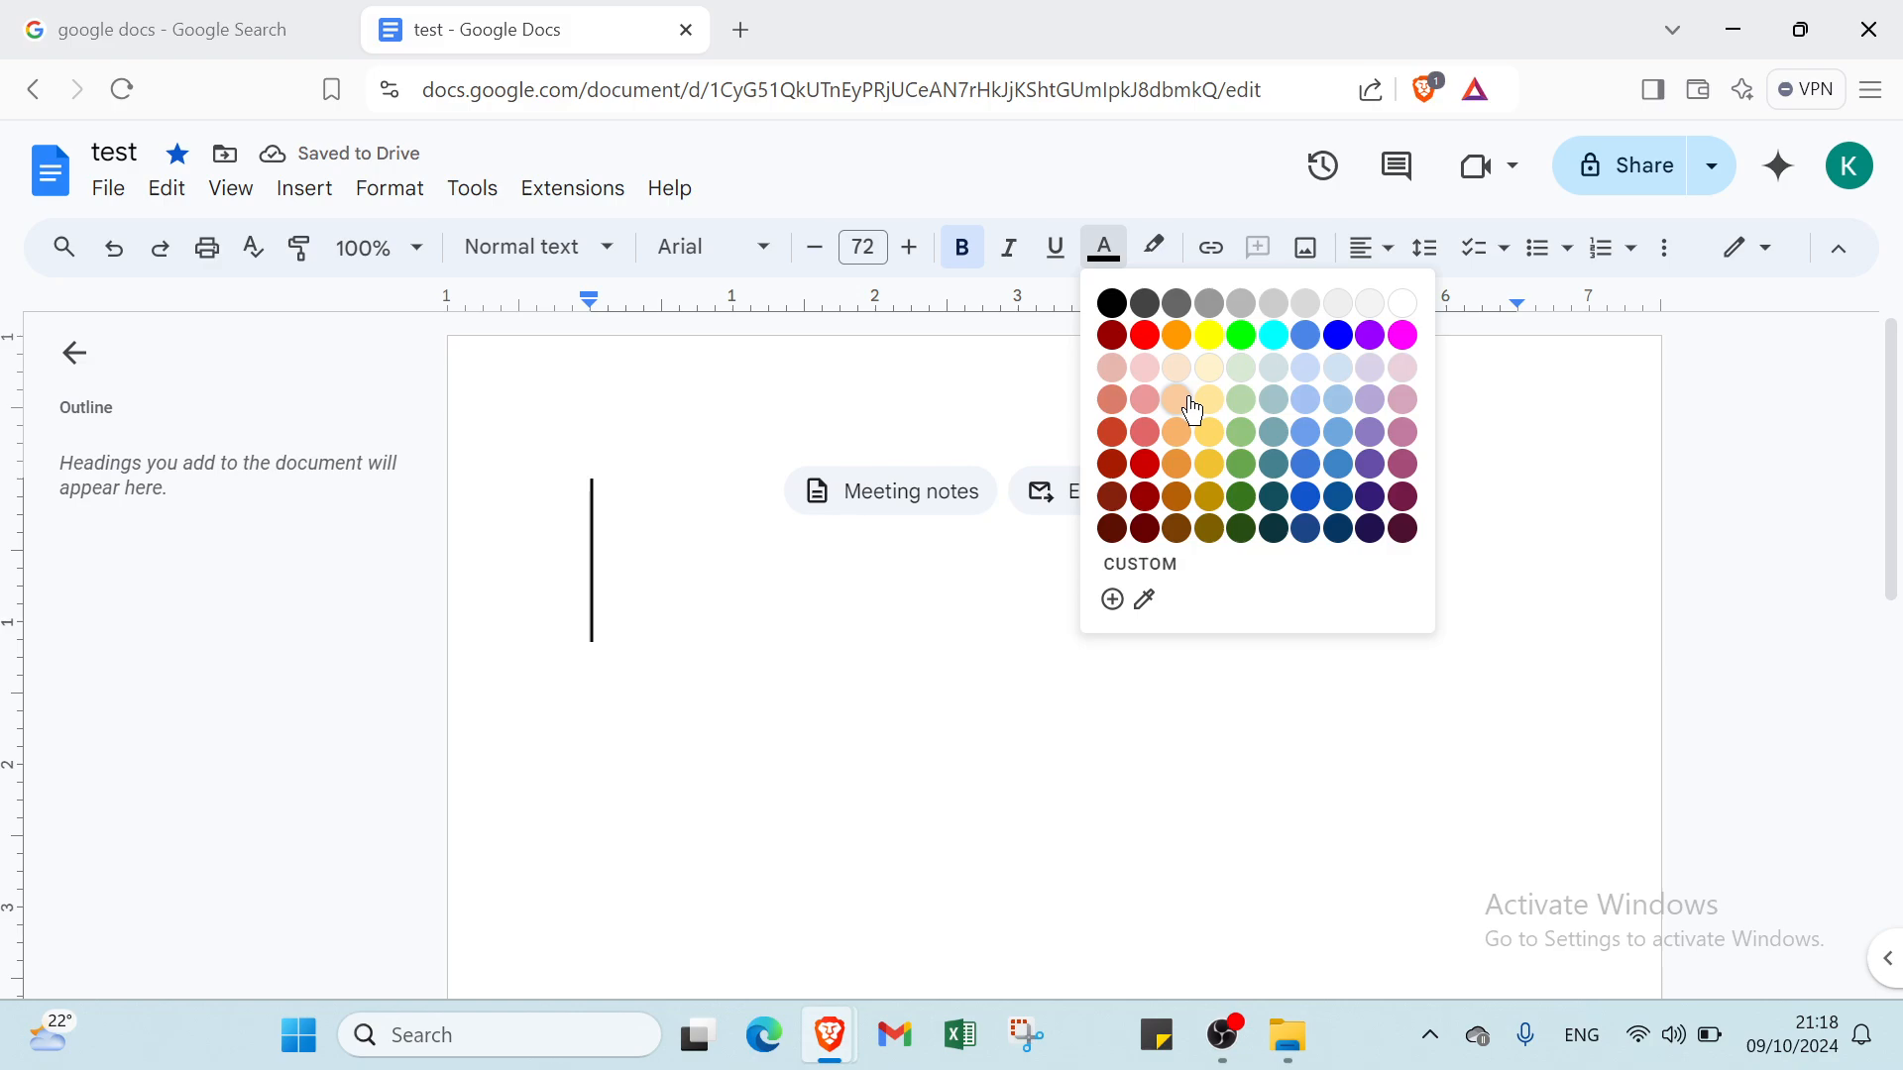
{"action": "left_click", "coordinate": [1144, 336]}
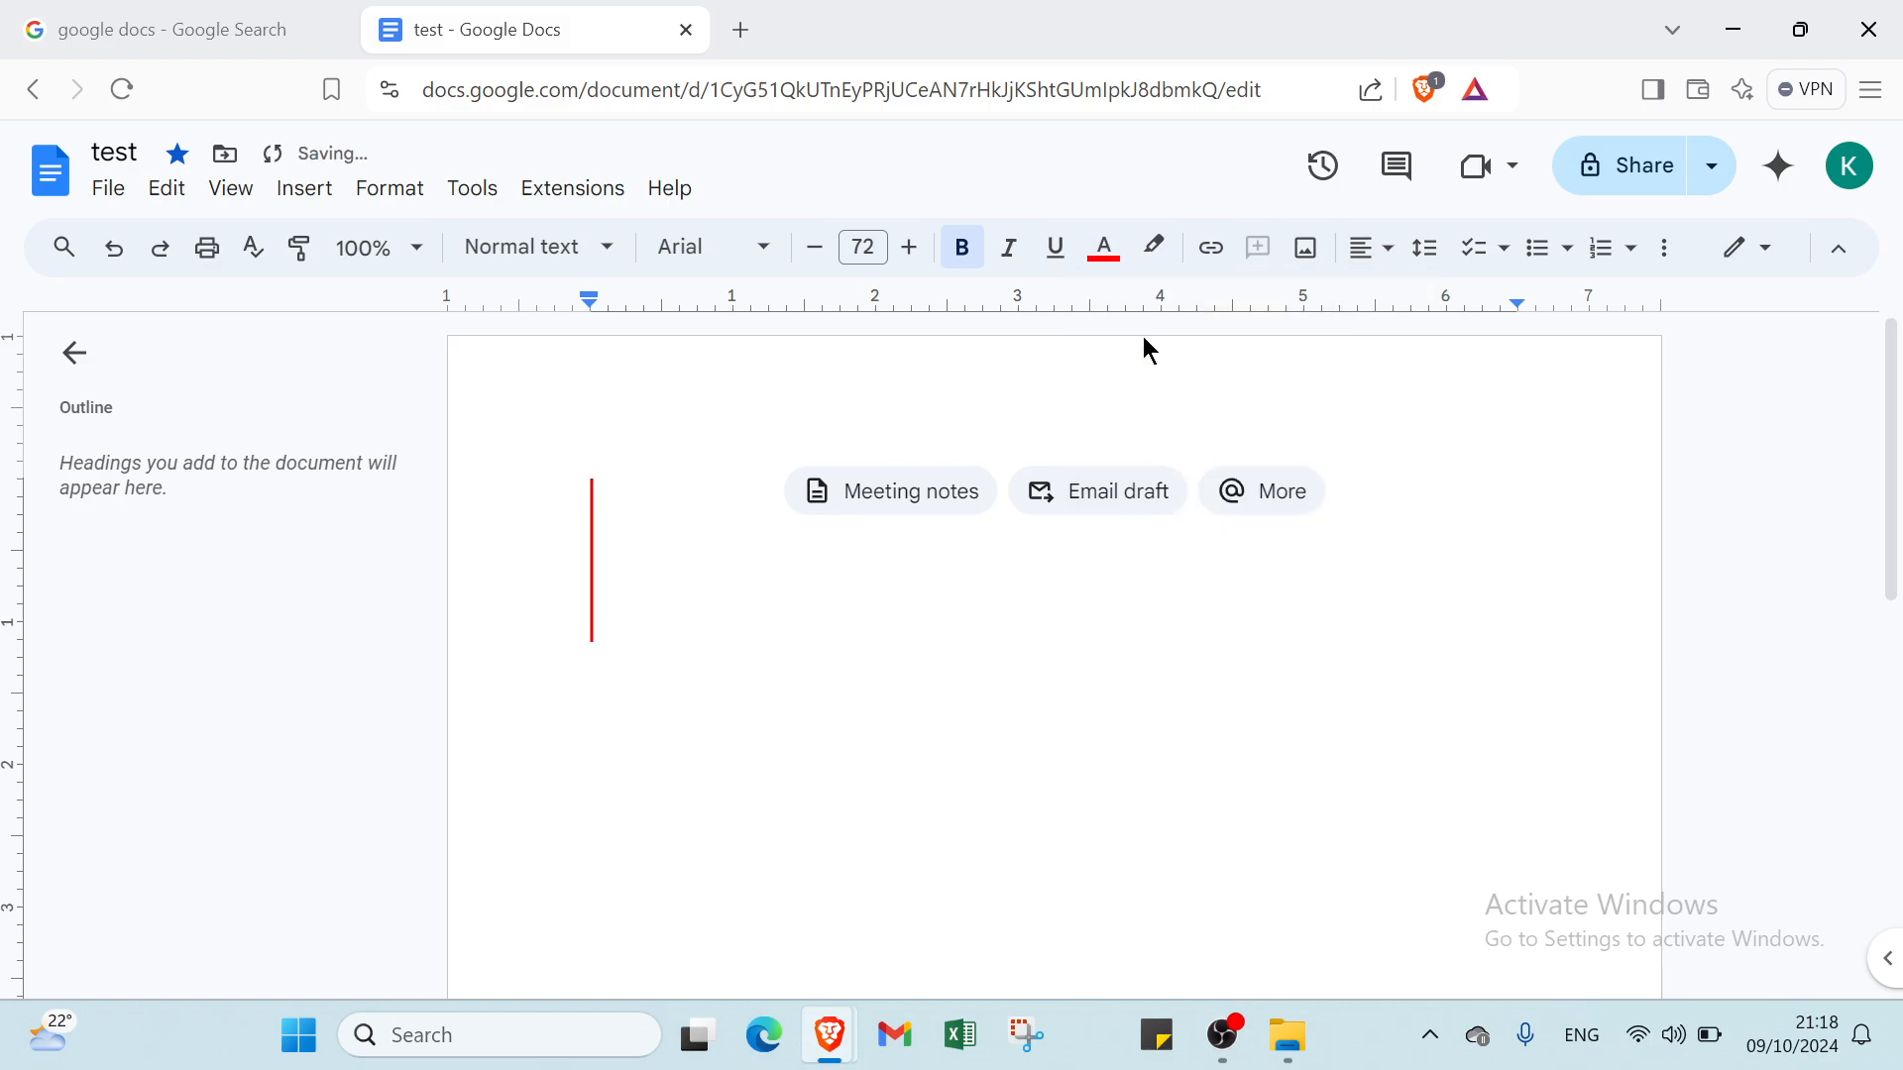
Apply the Title paragraph style to the empty first line of the document.
{"action": "left_click", "coordinate": [594, 256]}
{"action": "mouse_move", "coordinate": [593, 294]}
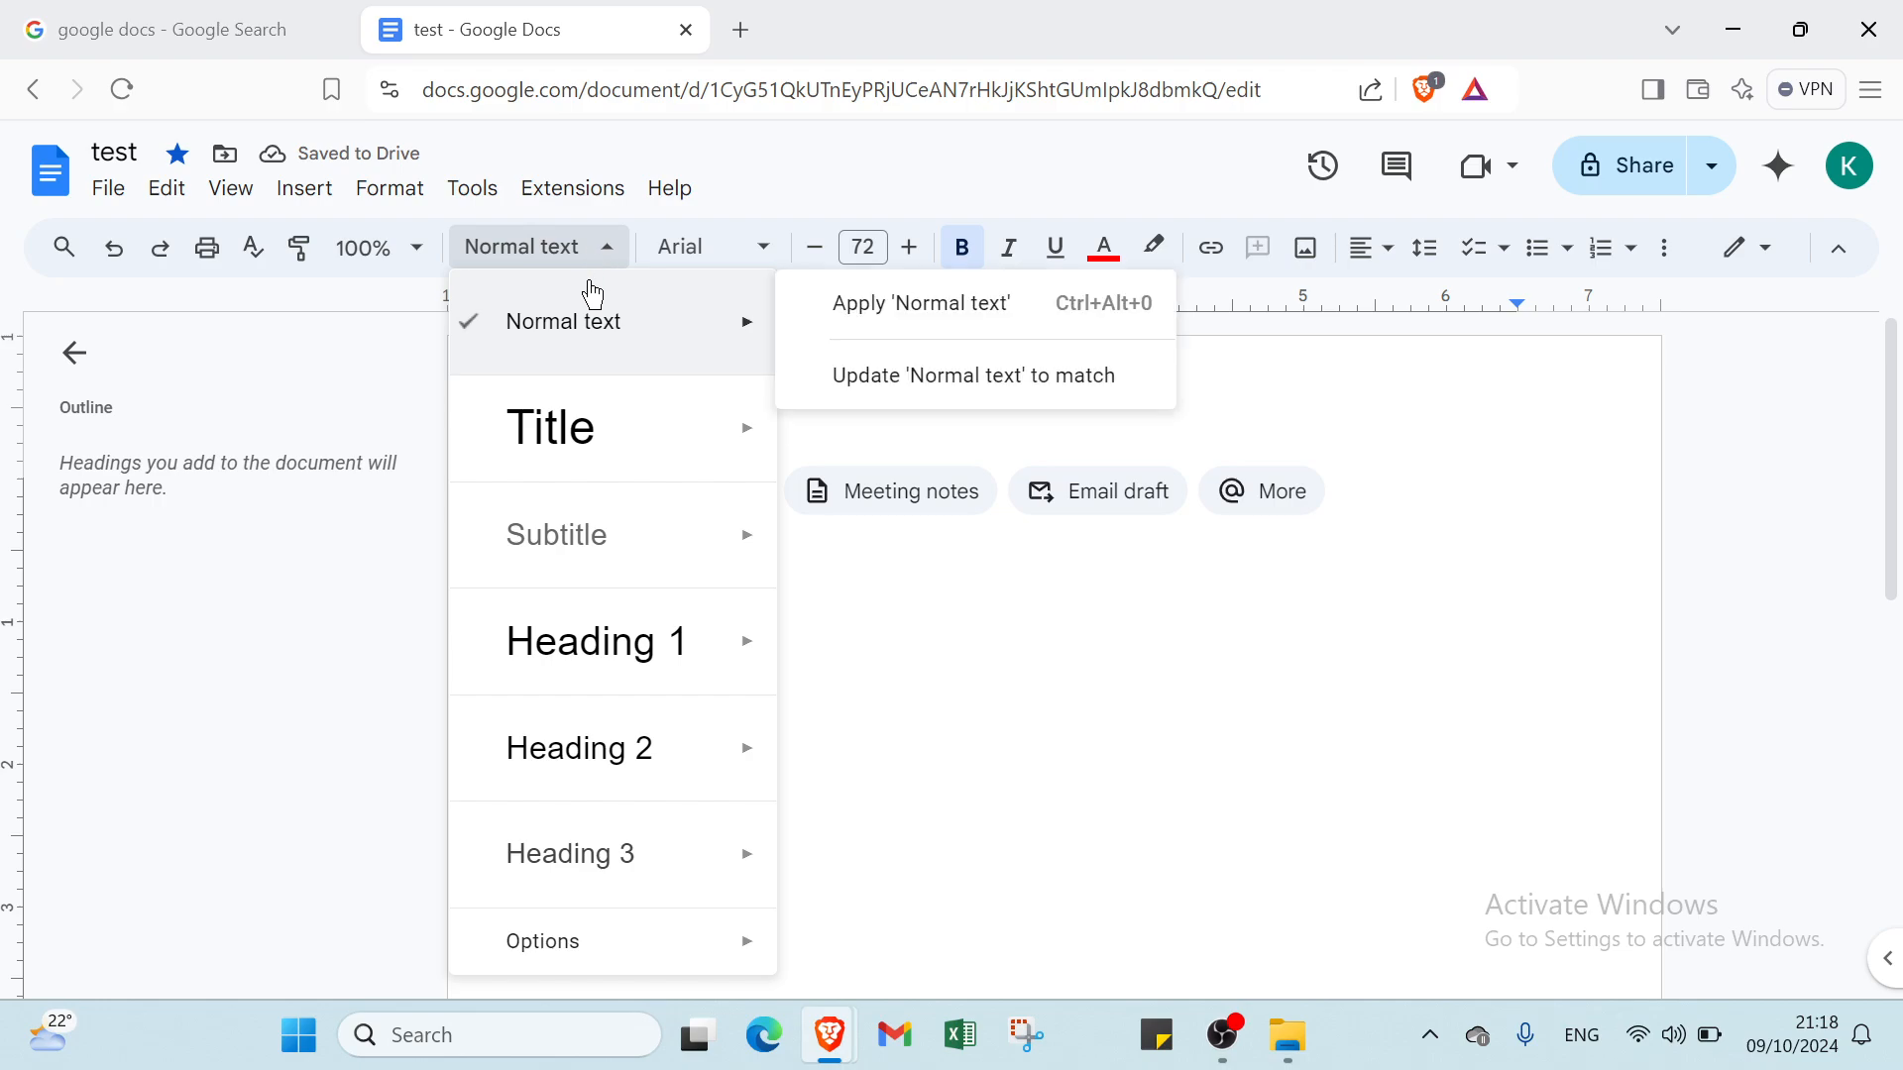
{"action": "left_click", "coordinate": [591, 438]}
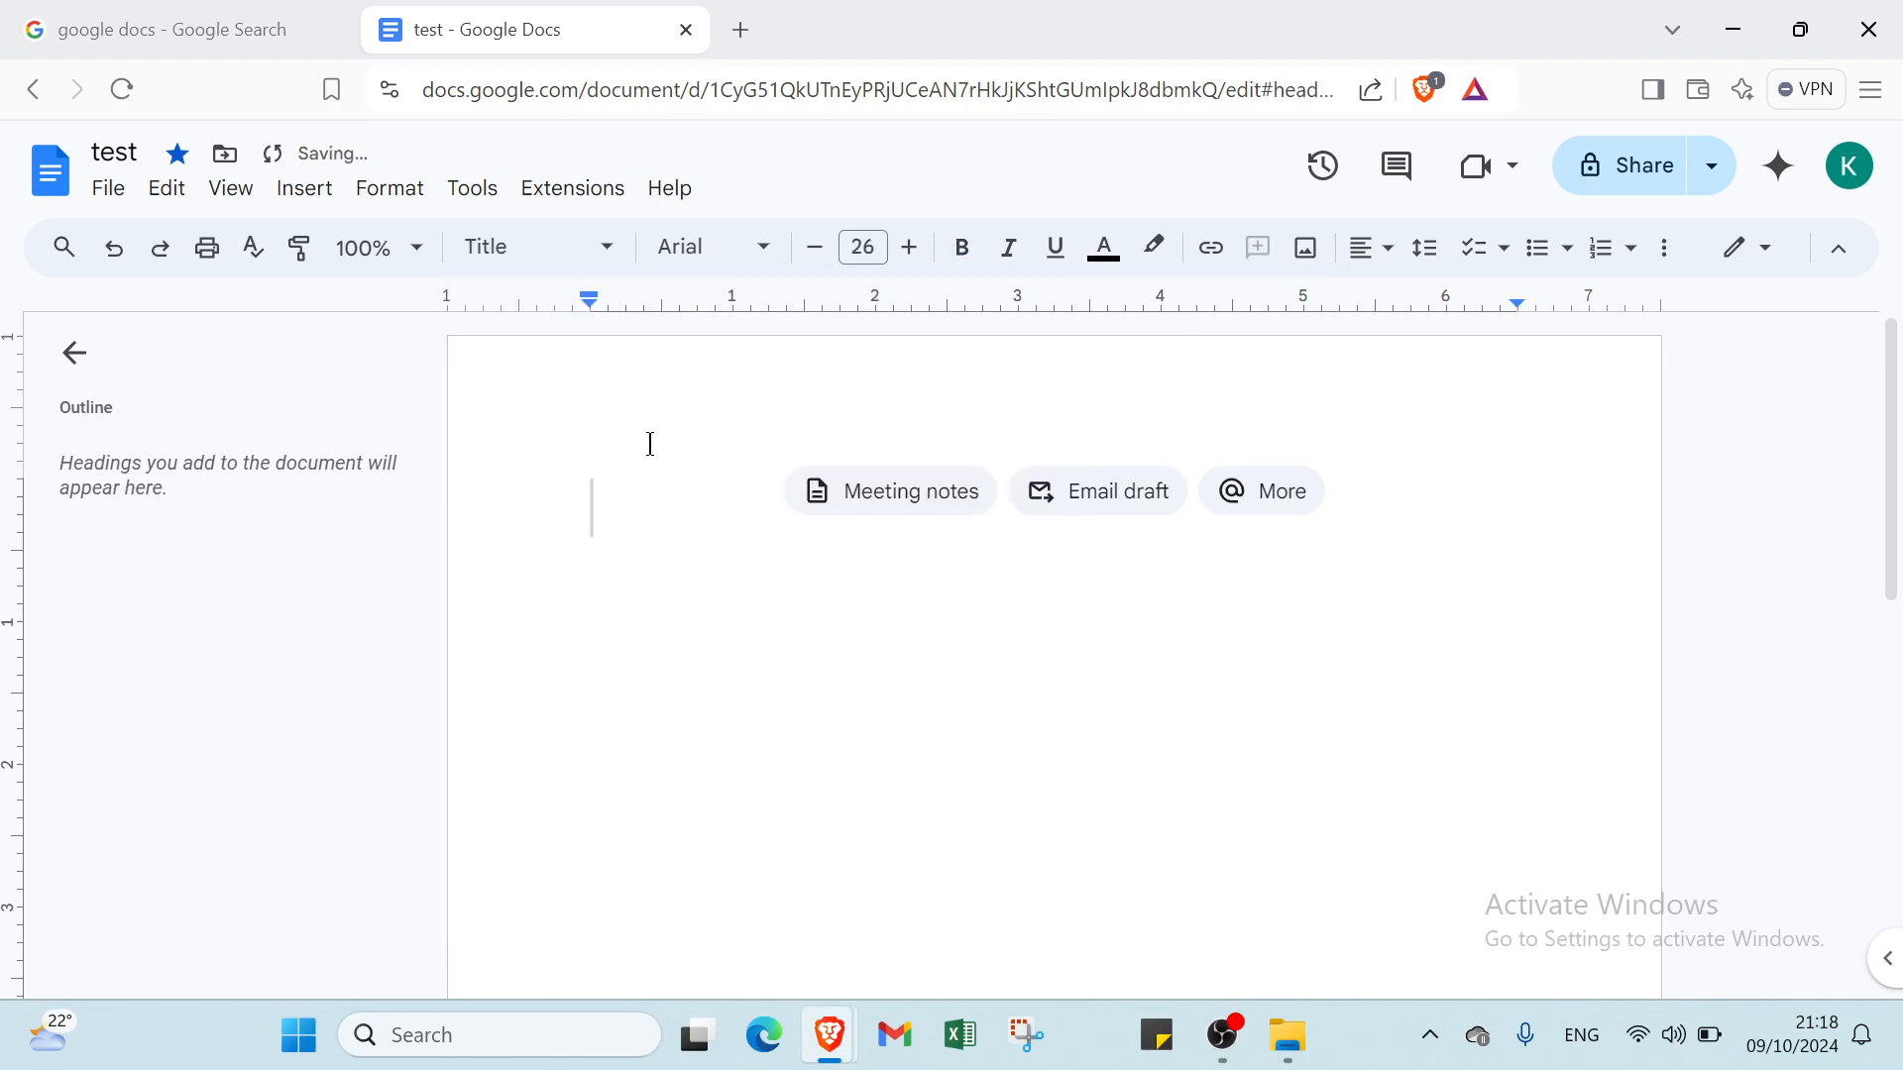
{"action": "left_click", "coordinate": [863, 248]}
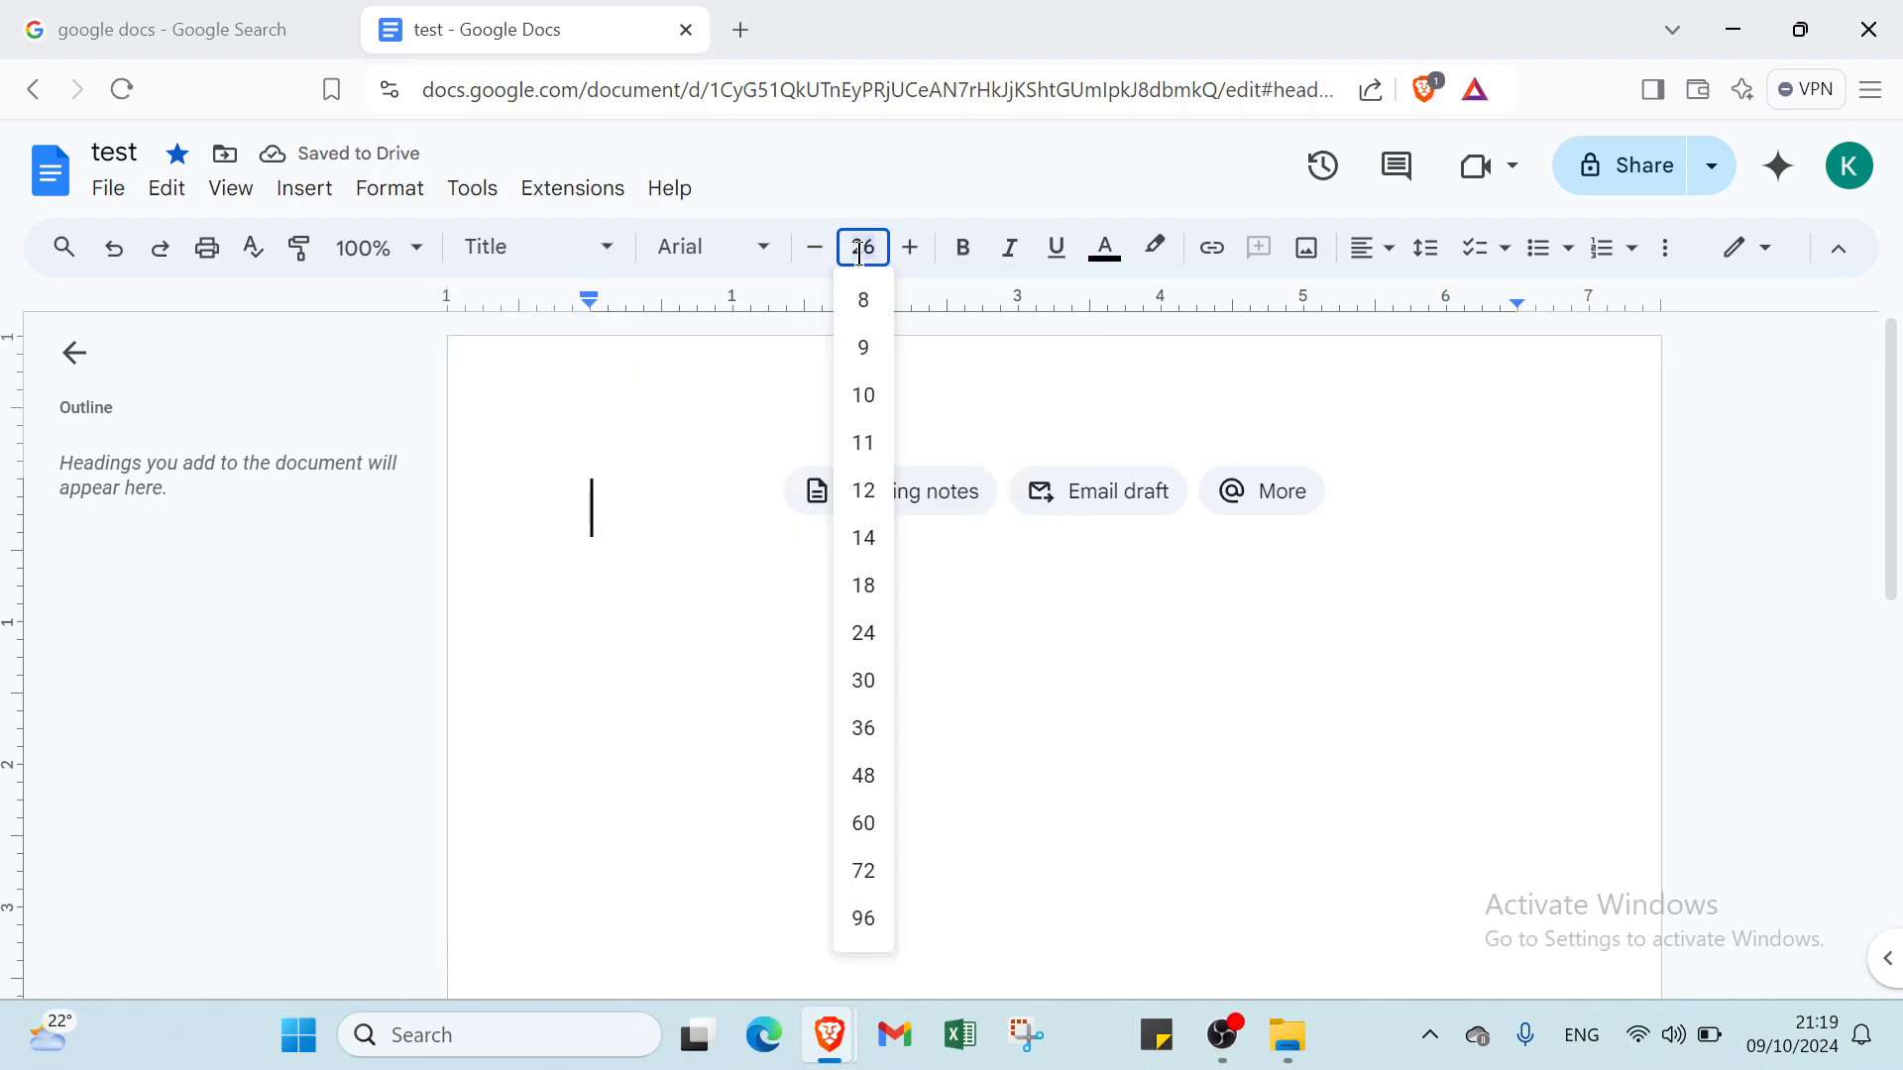
{"action": "left_click", "coordinate": [555, 252]}
{"action": "mouse_move", "coordinate": [642, 561]}
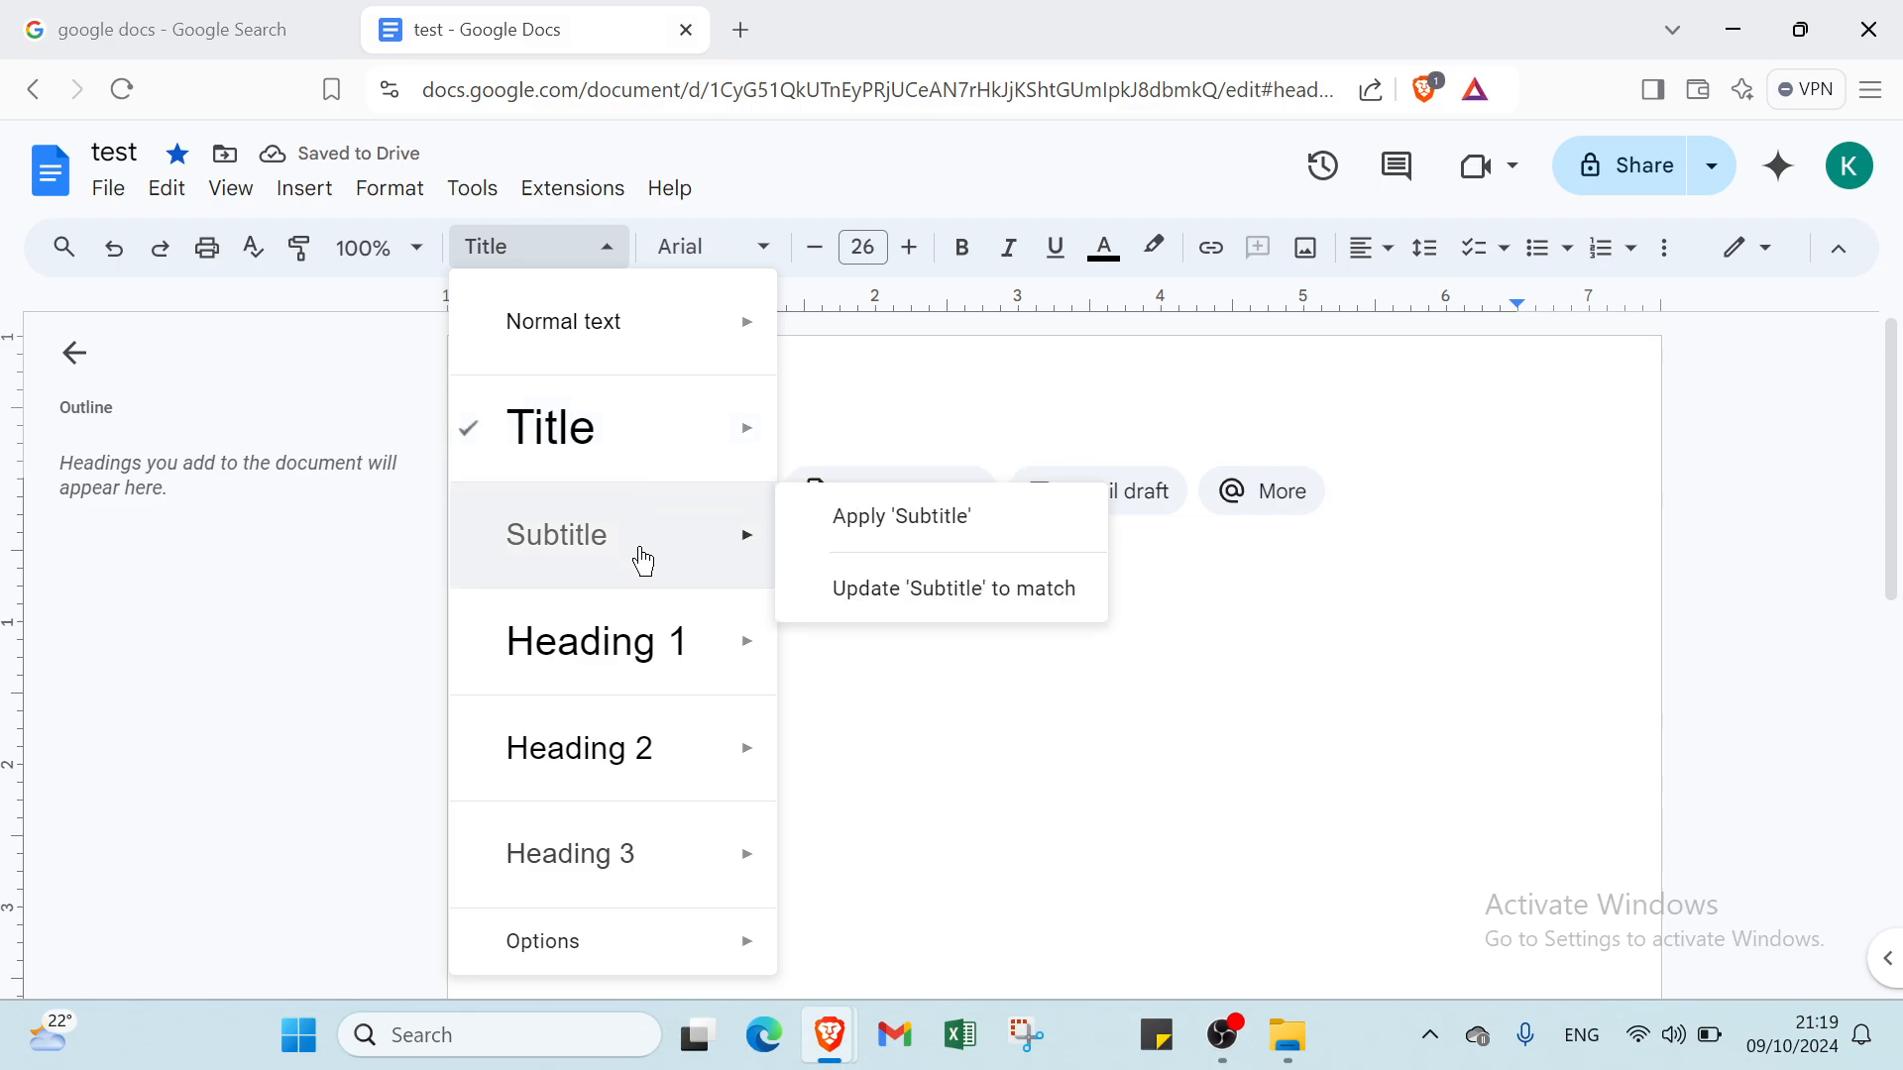
{"action": "left_click", "coordinate": [649, 430]}
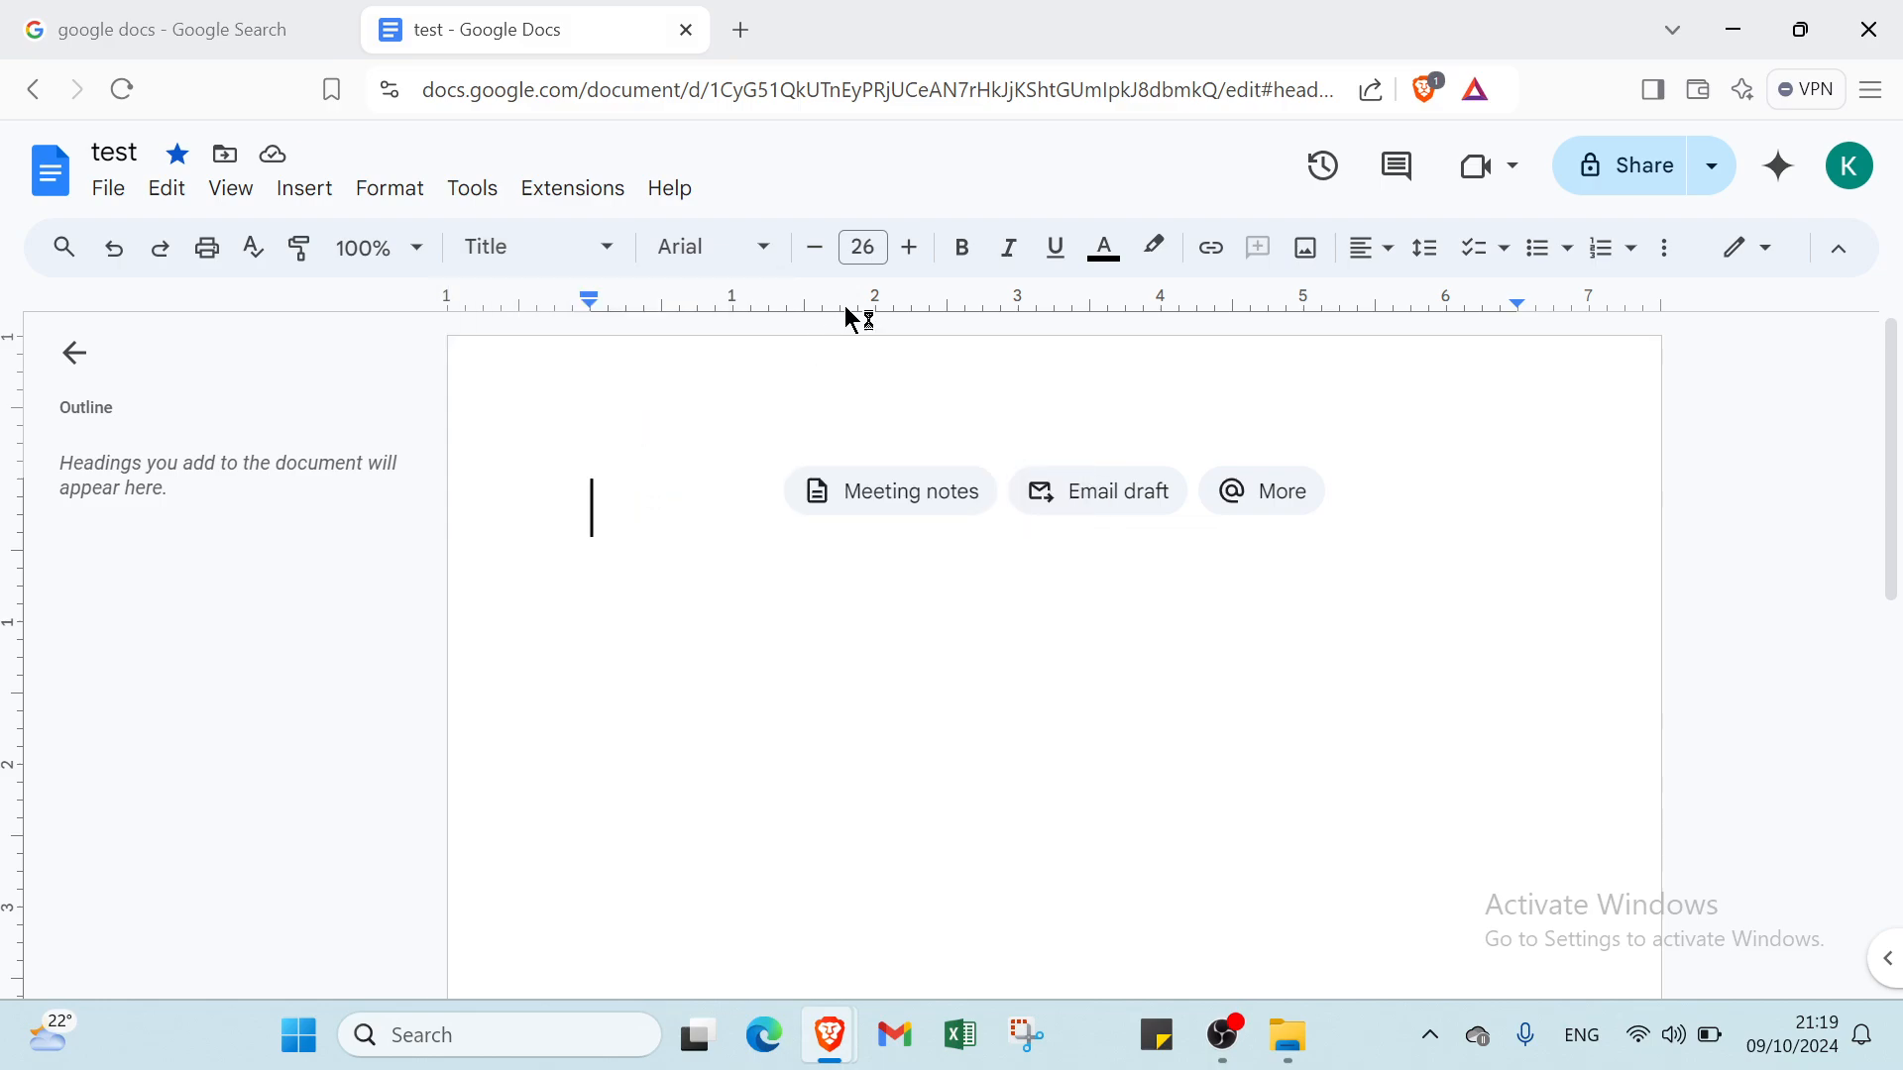
Enter the title "Google docs" in bold at font size 60 and start a new line below it.
{"action": "left_click", "coordinate": [863, 247]}
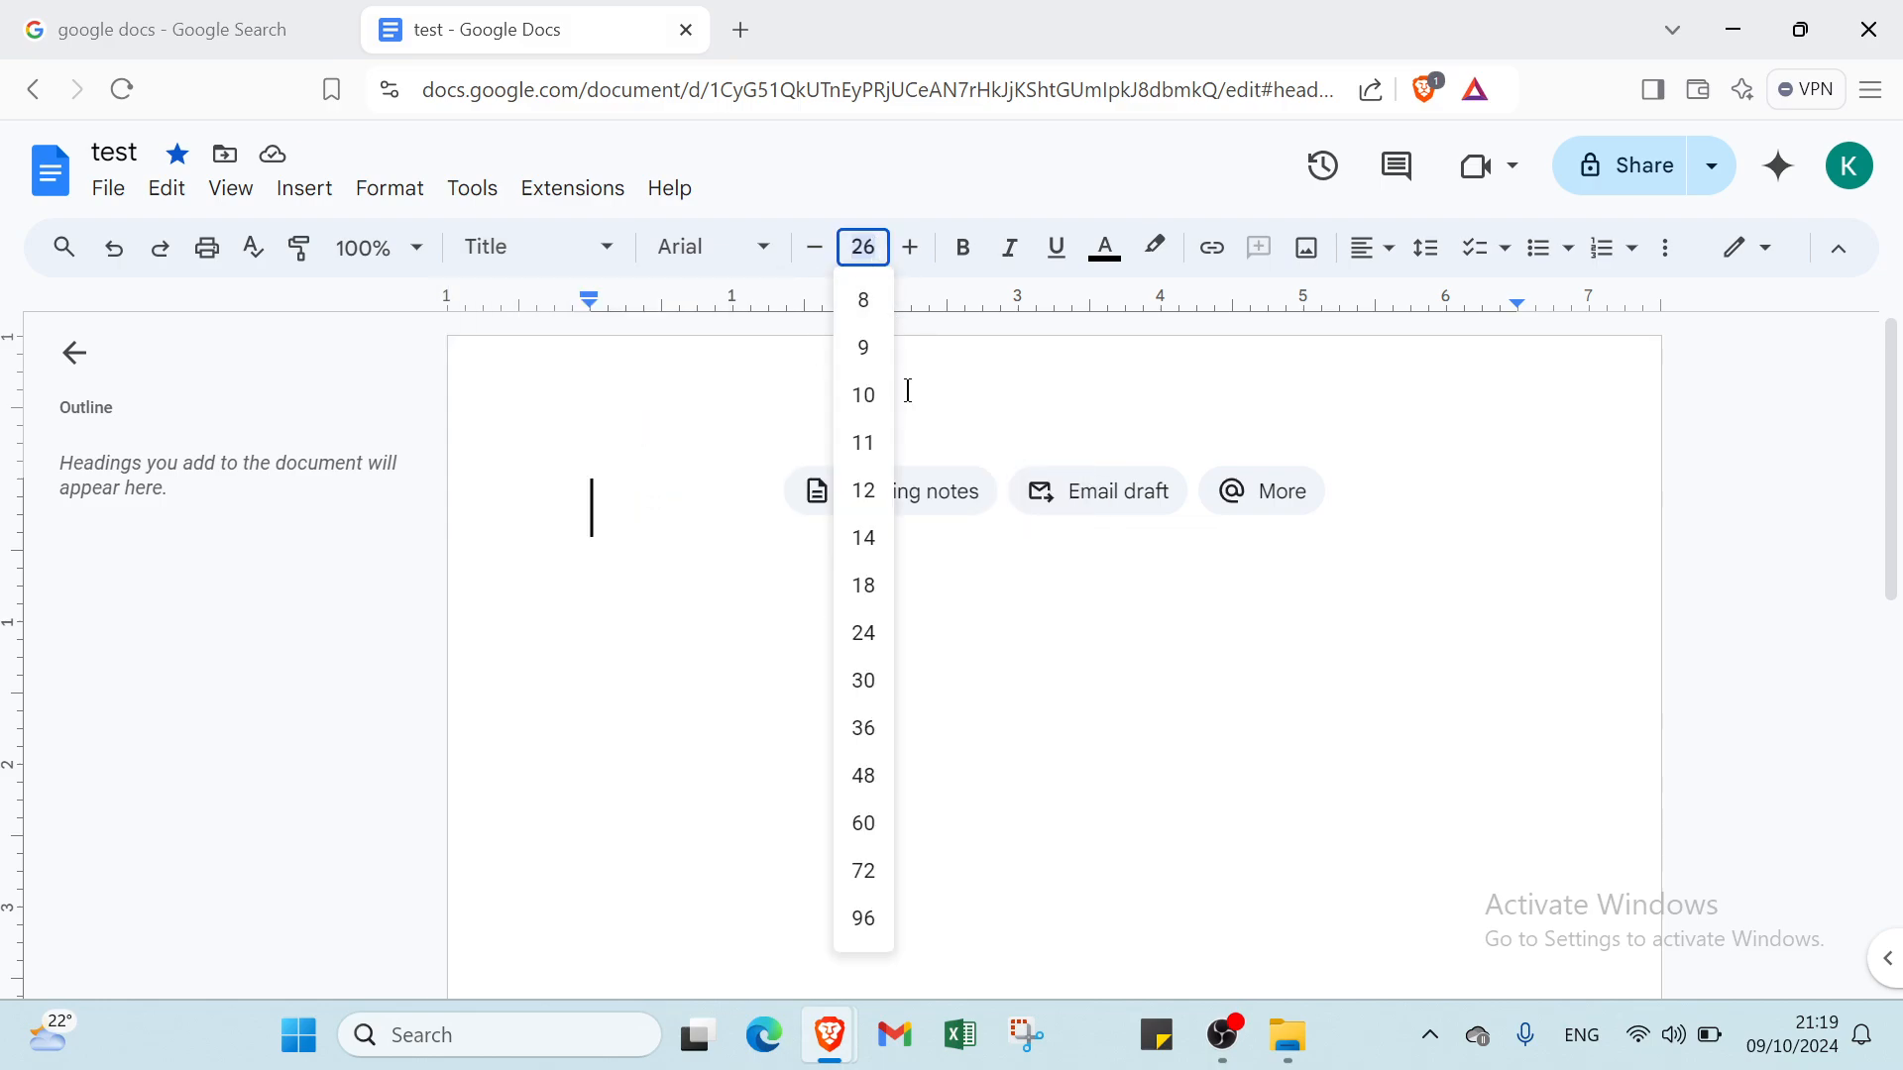
{"action": "left_click", "coordinate": [881, 823]}
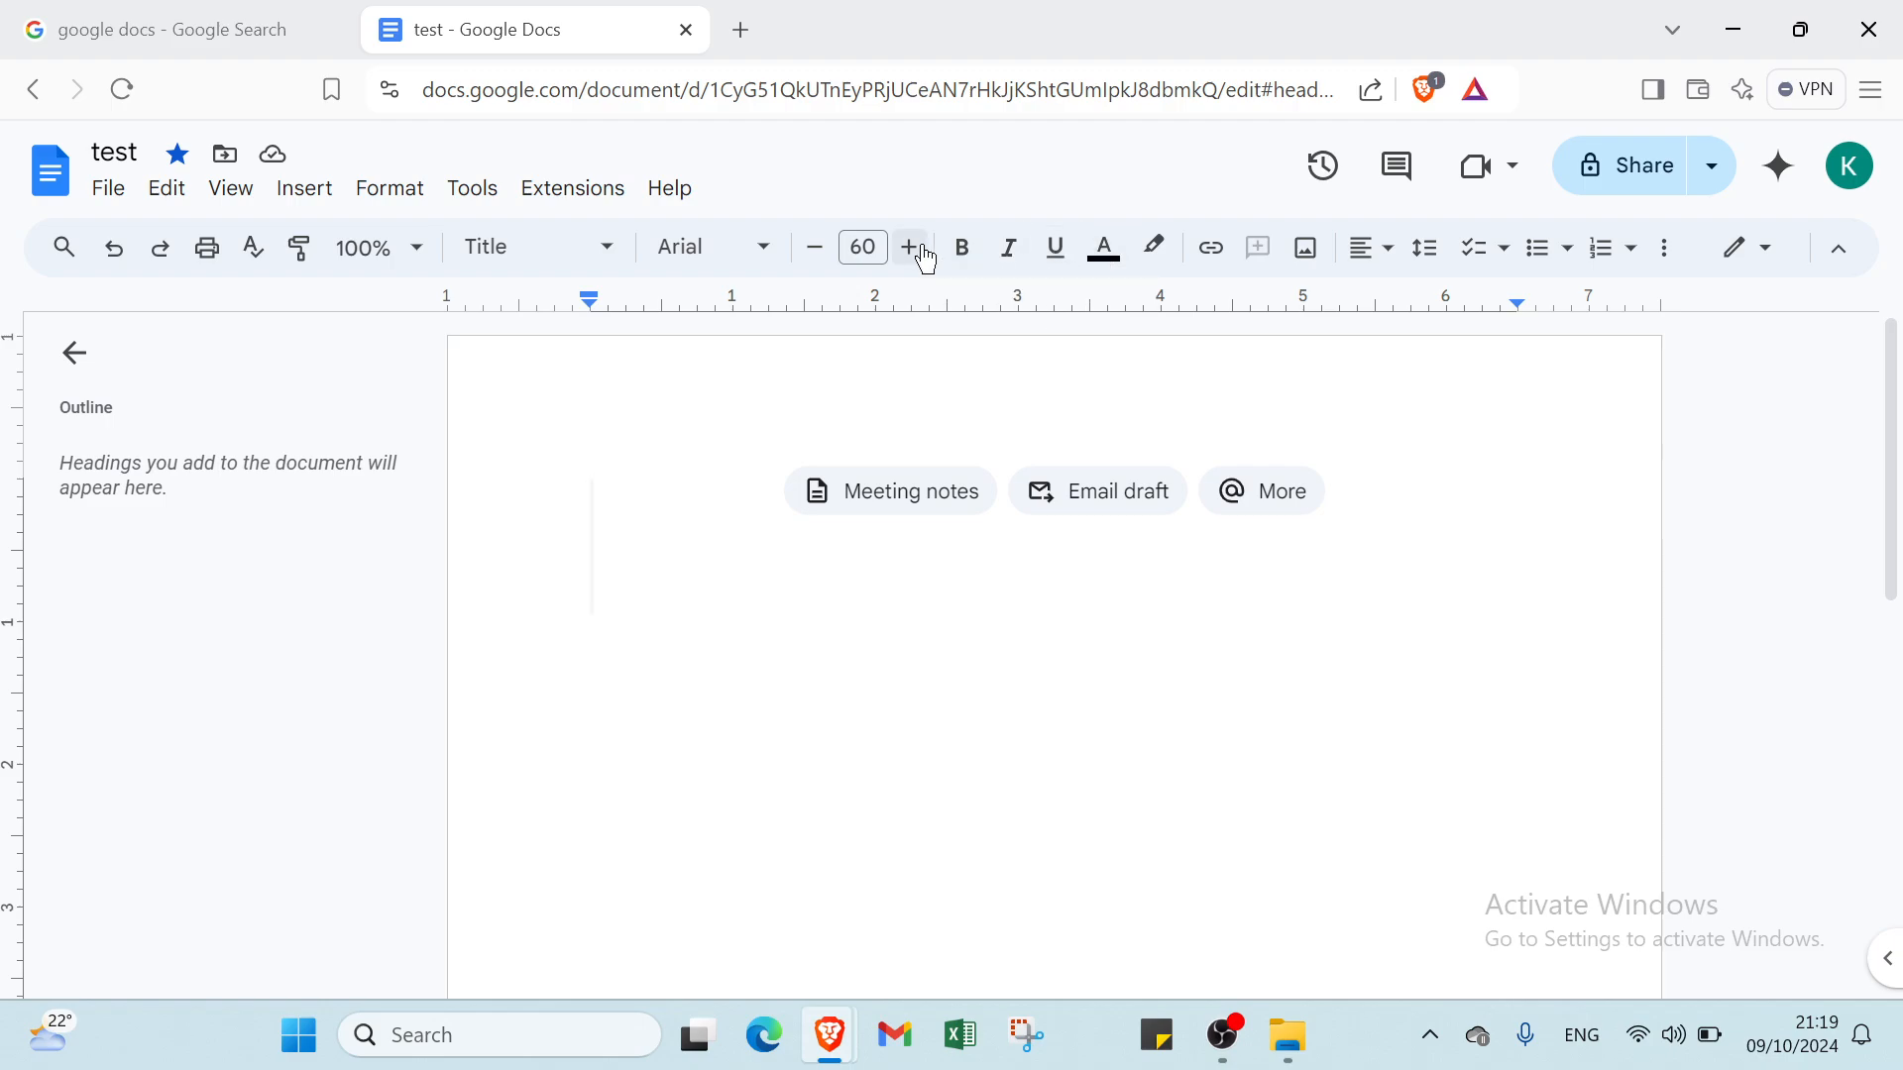
{"action": "left_click", "coordinate": [961, 247]}
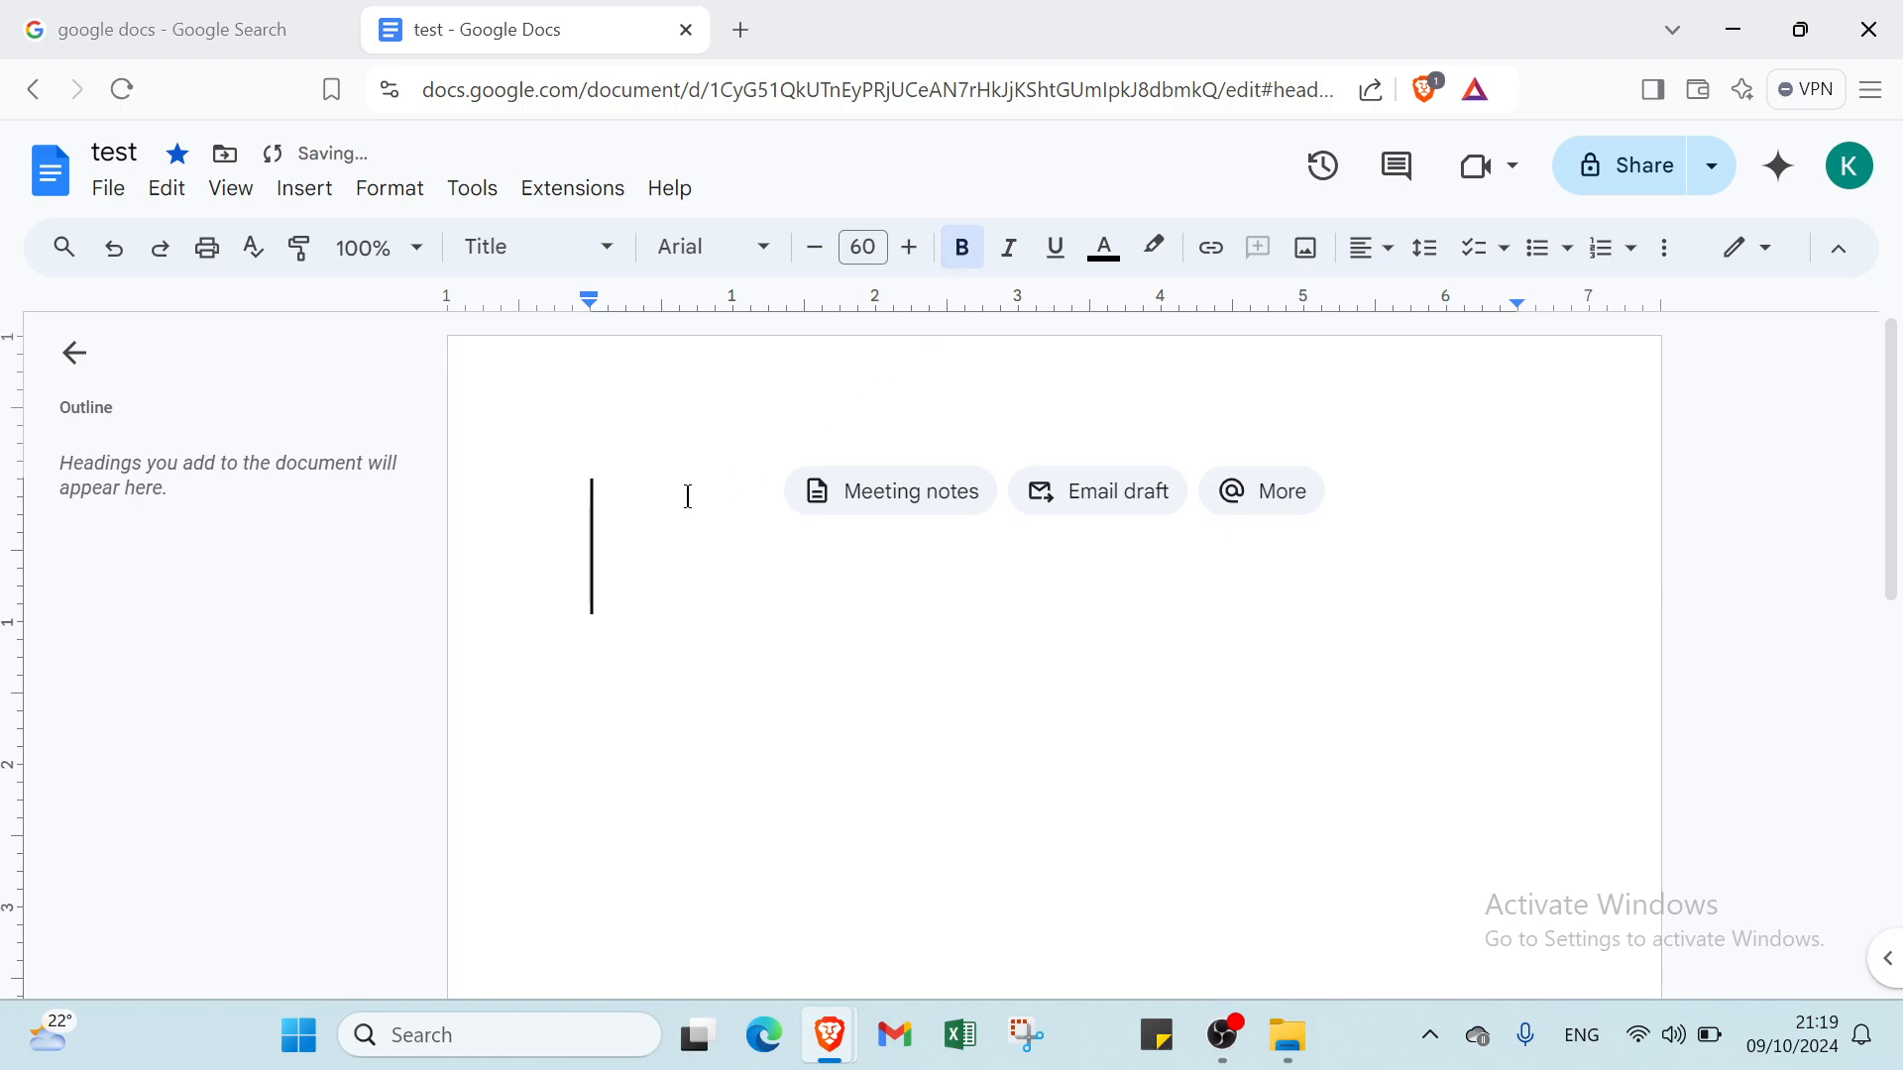
{"action": "type", "text": "goog"}
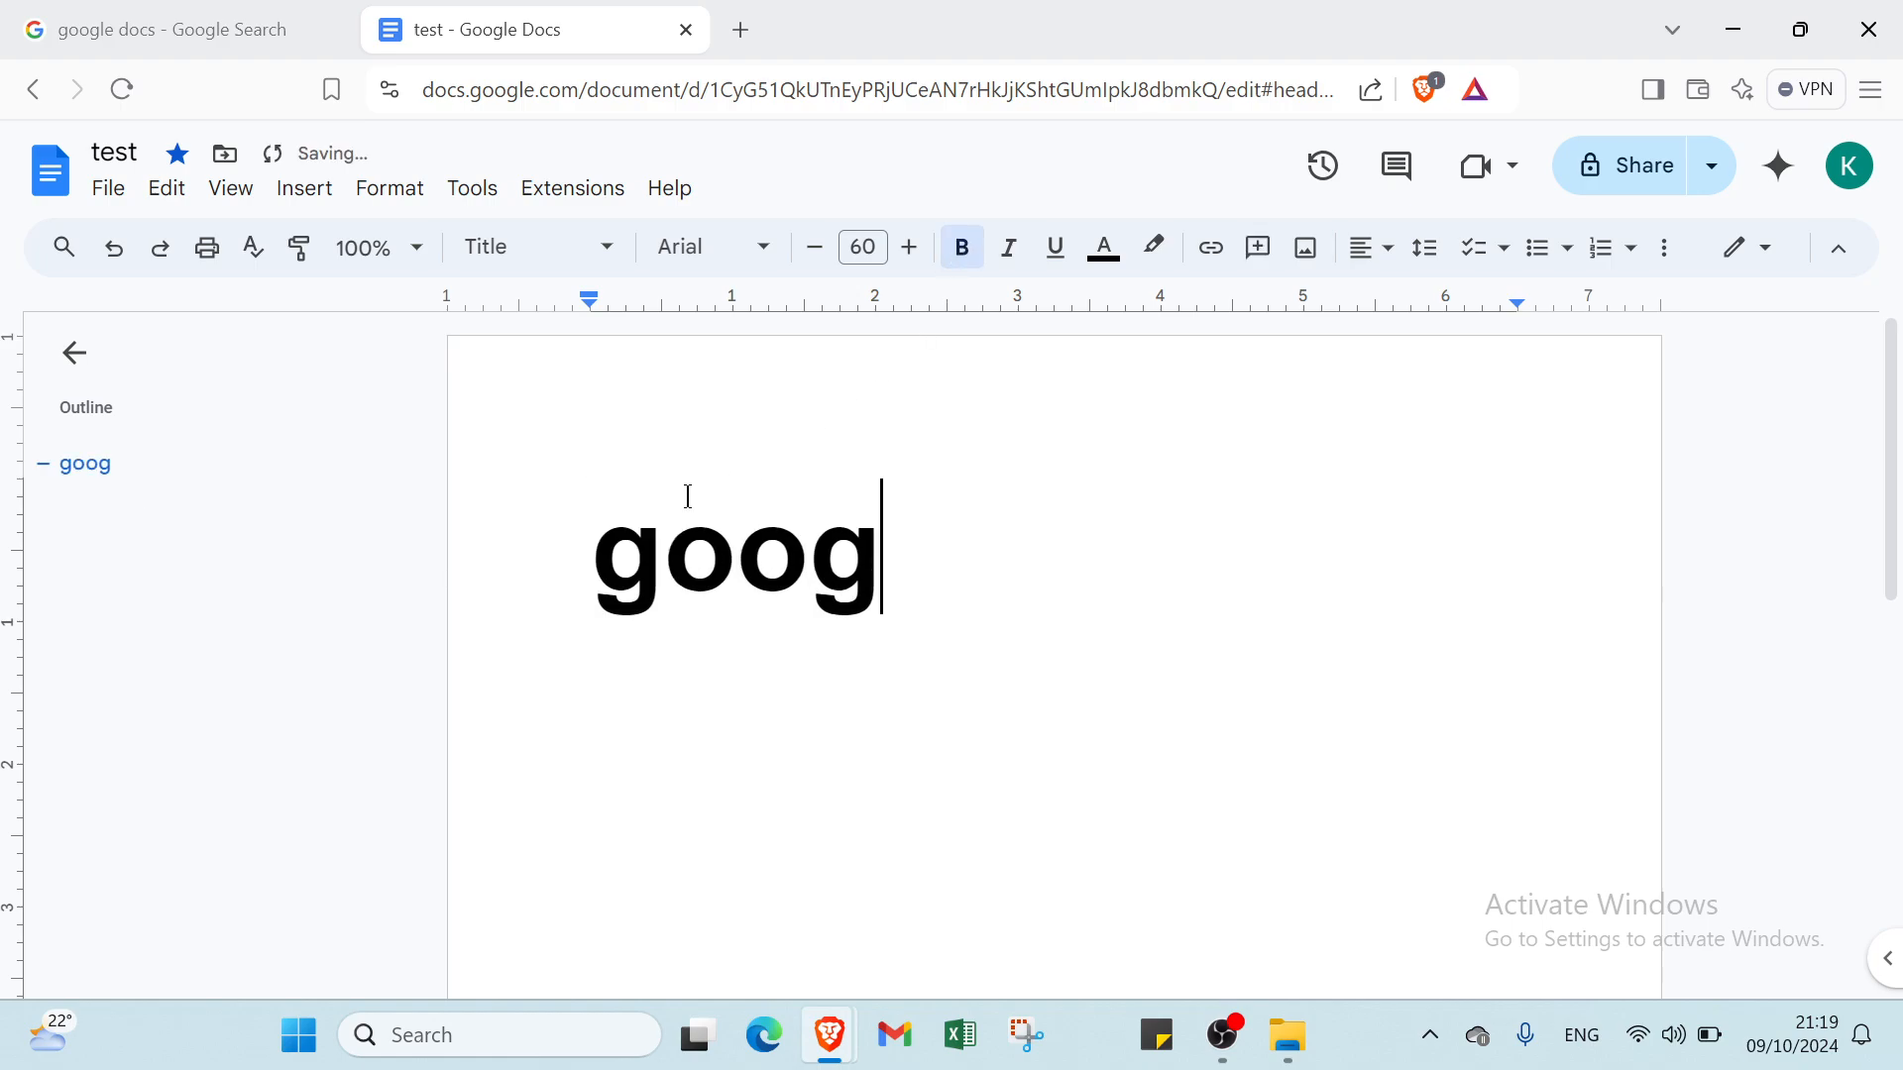
{"action": "type", "text": "le docs"}
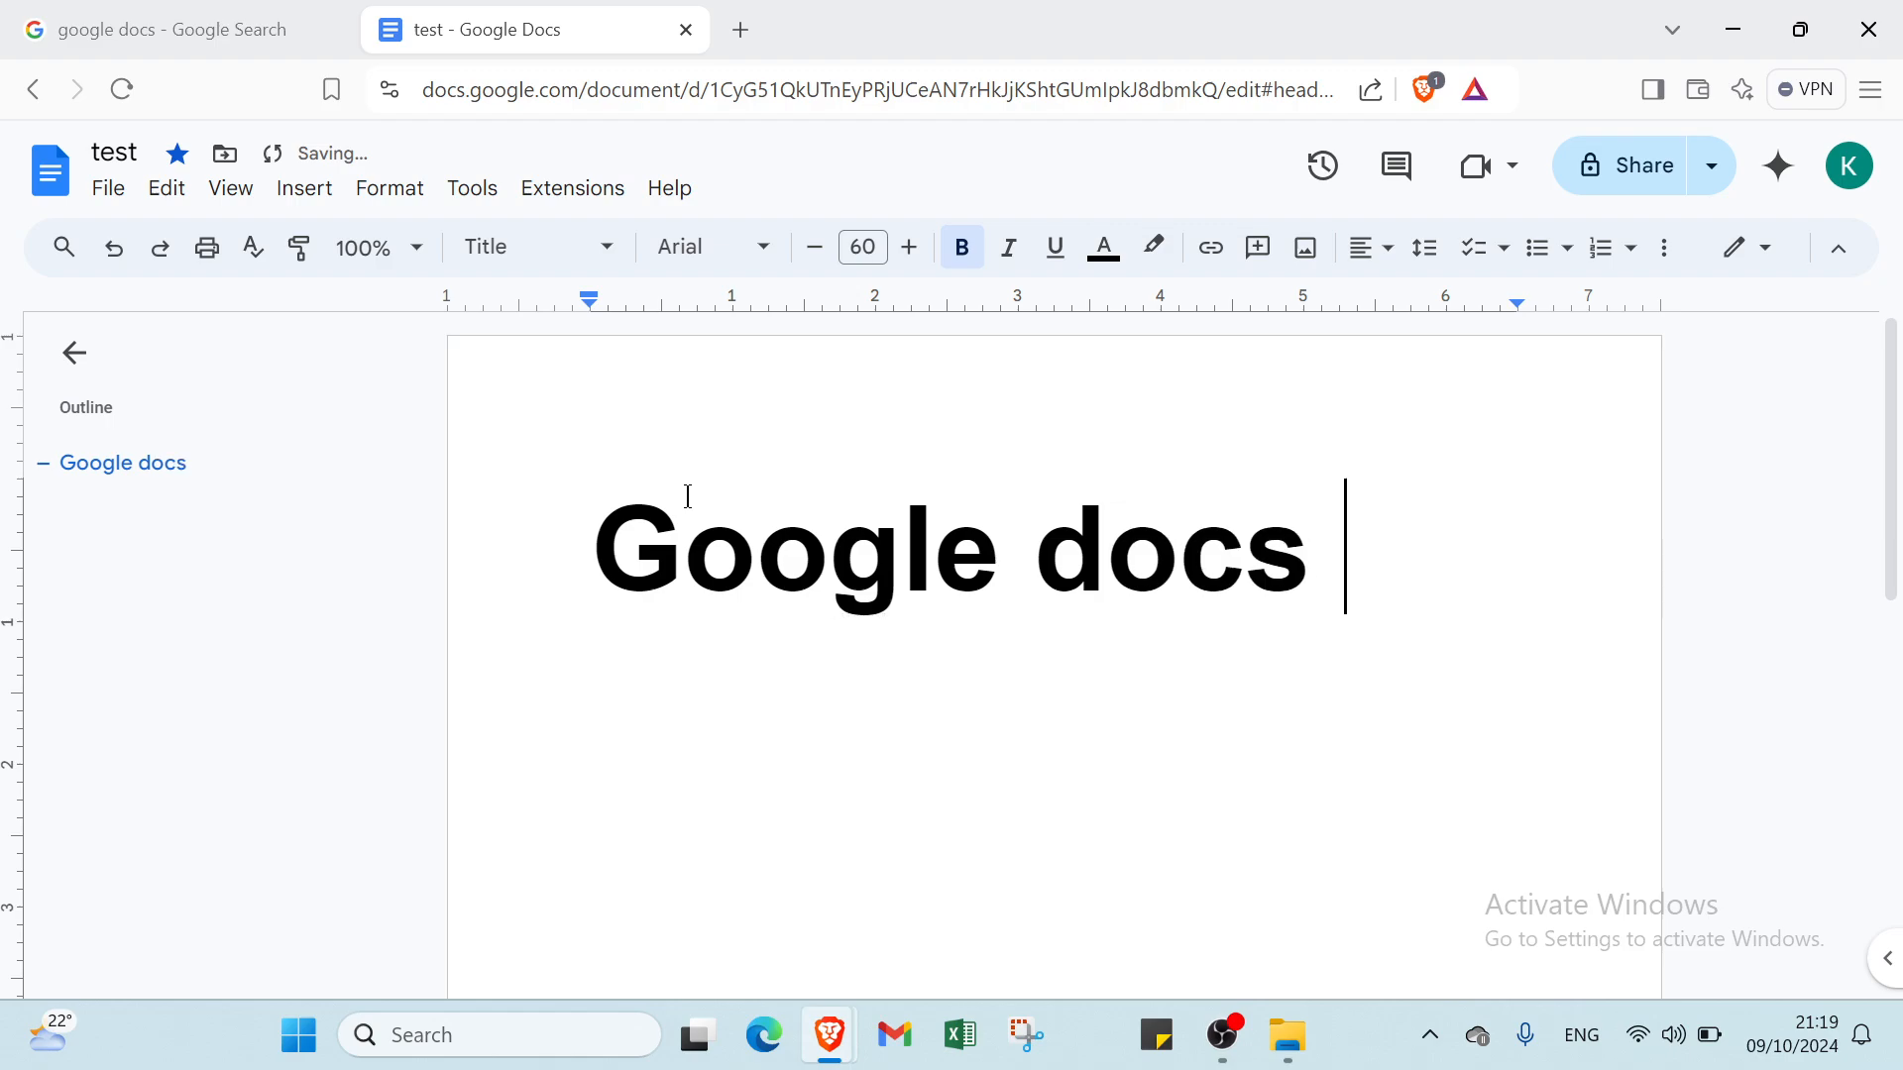
{"action": "key", "text": "Return"}
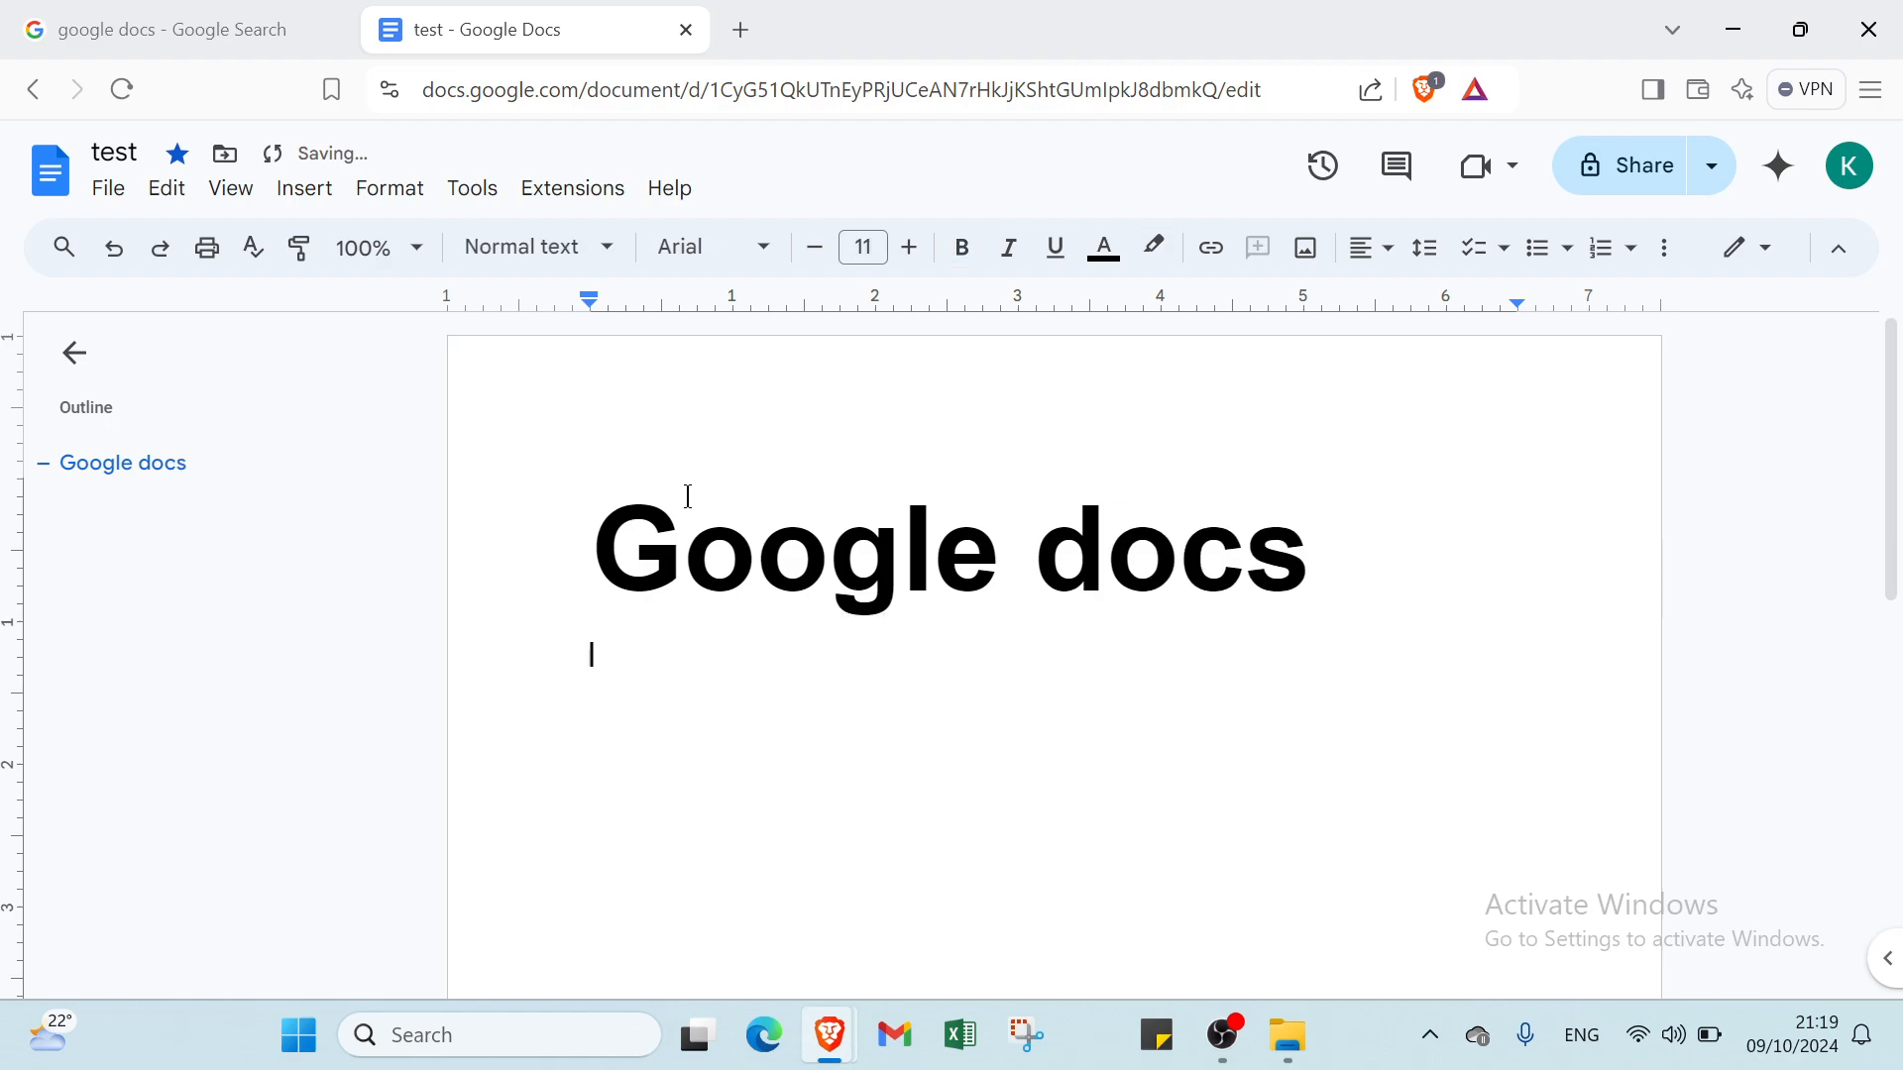
Apply the Heading 1 paragraph style to the empty line below the title.
{"action": "left_click", "coordinate": [555, 246]}
{"action": "mouse_move", "coordinate": [588, 480]}
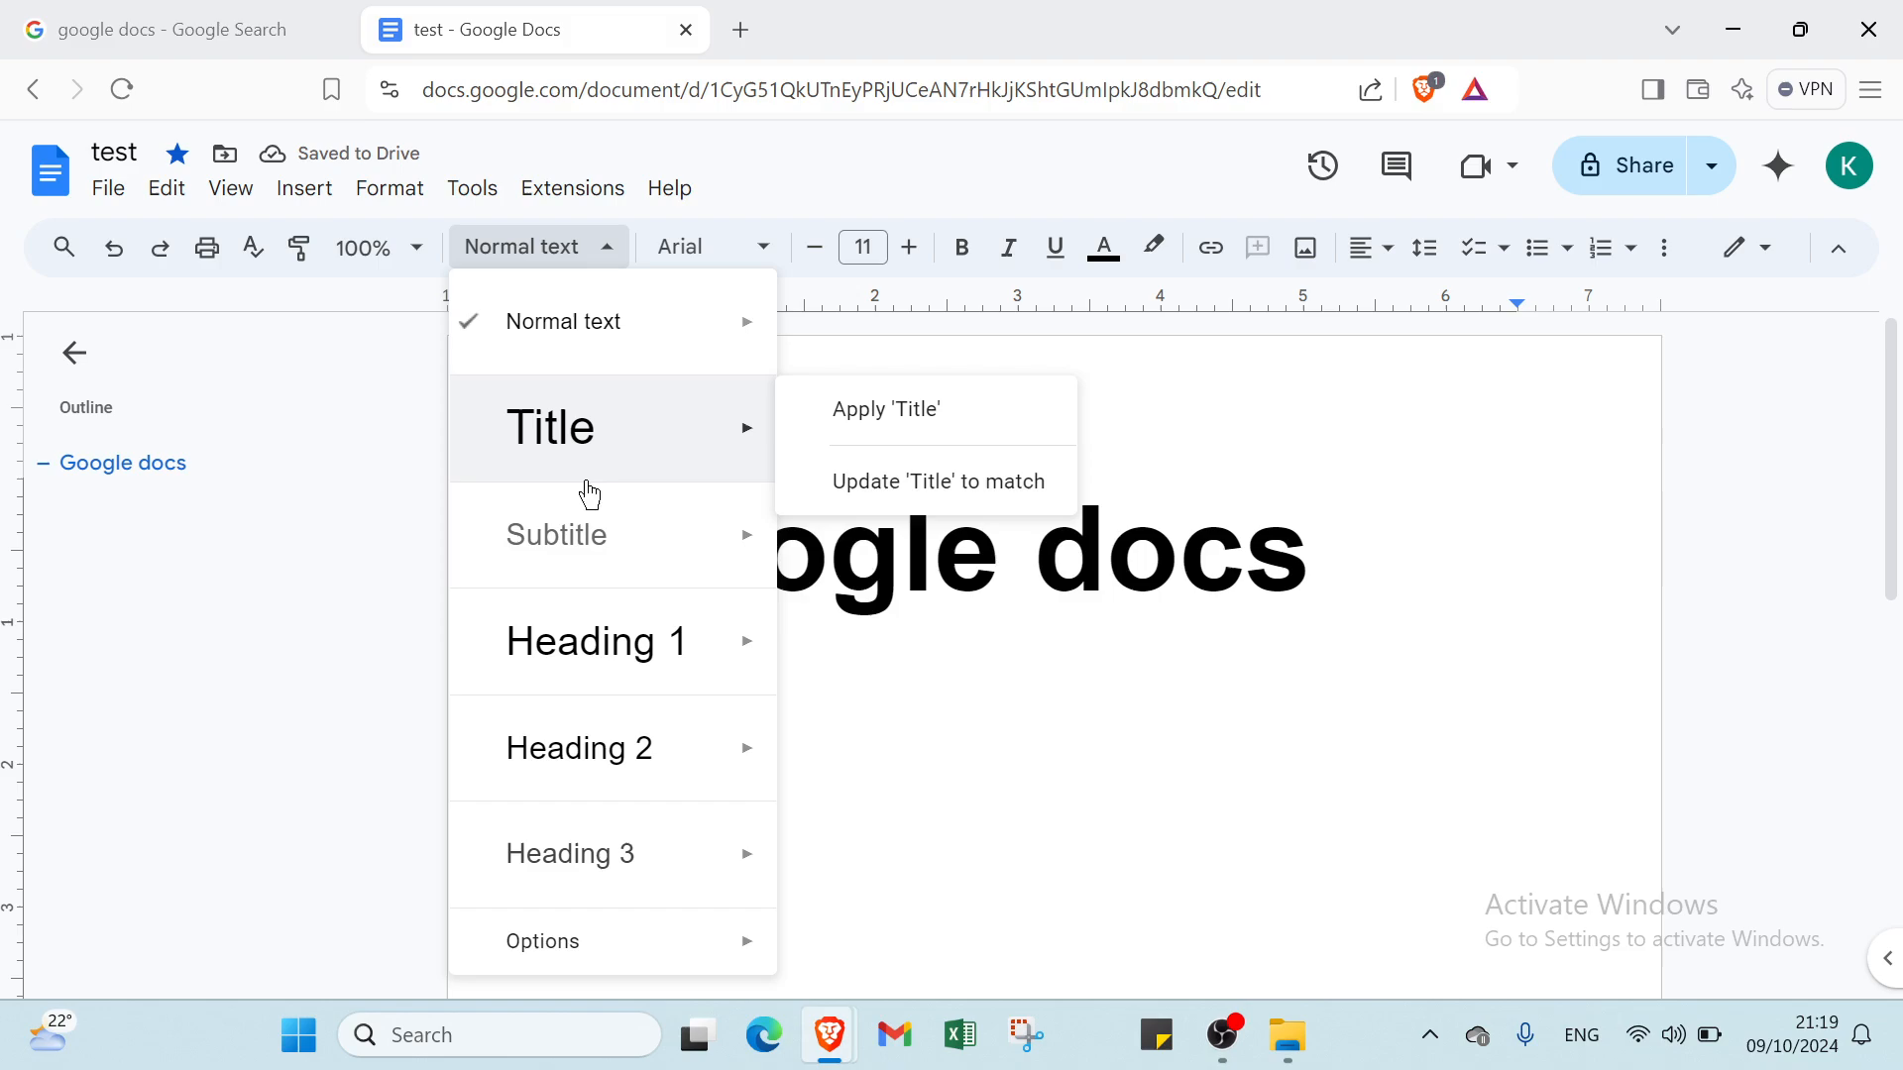
{"action": "left_click", "coordinate": [591, 614]}
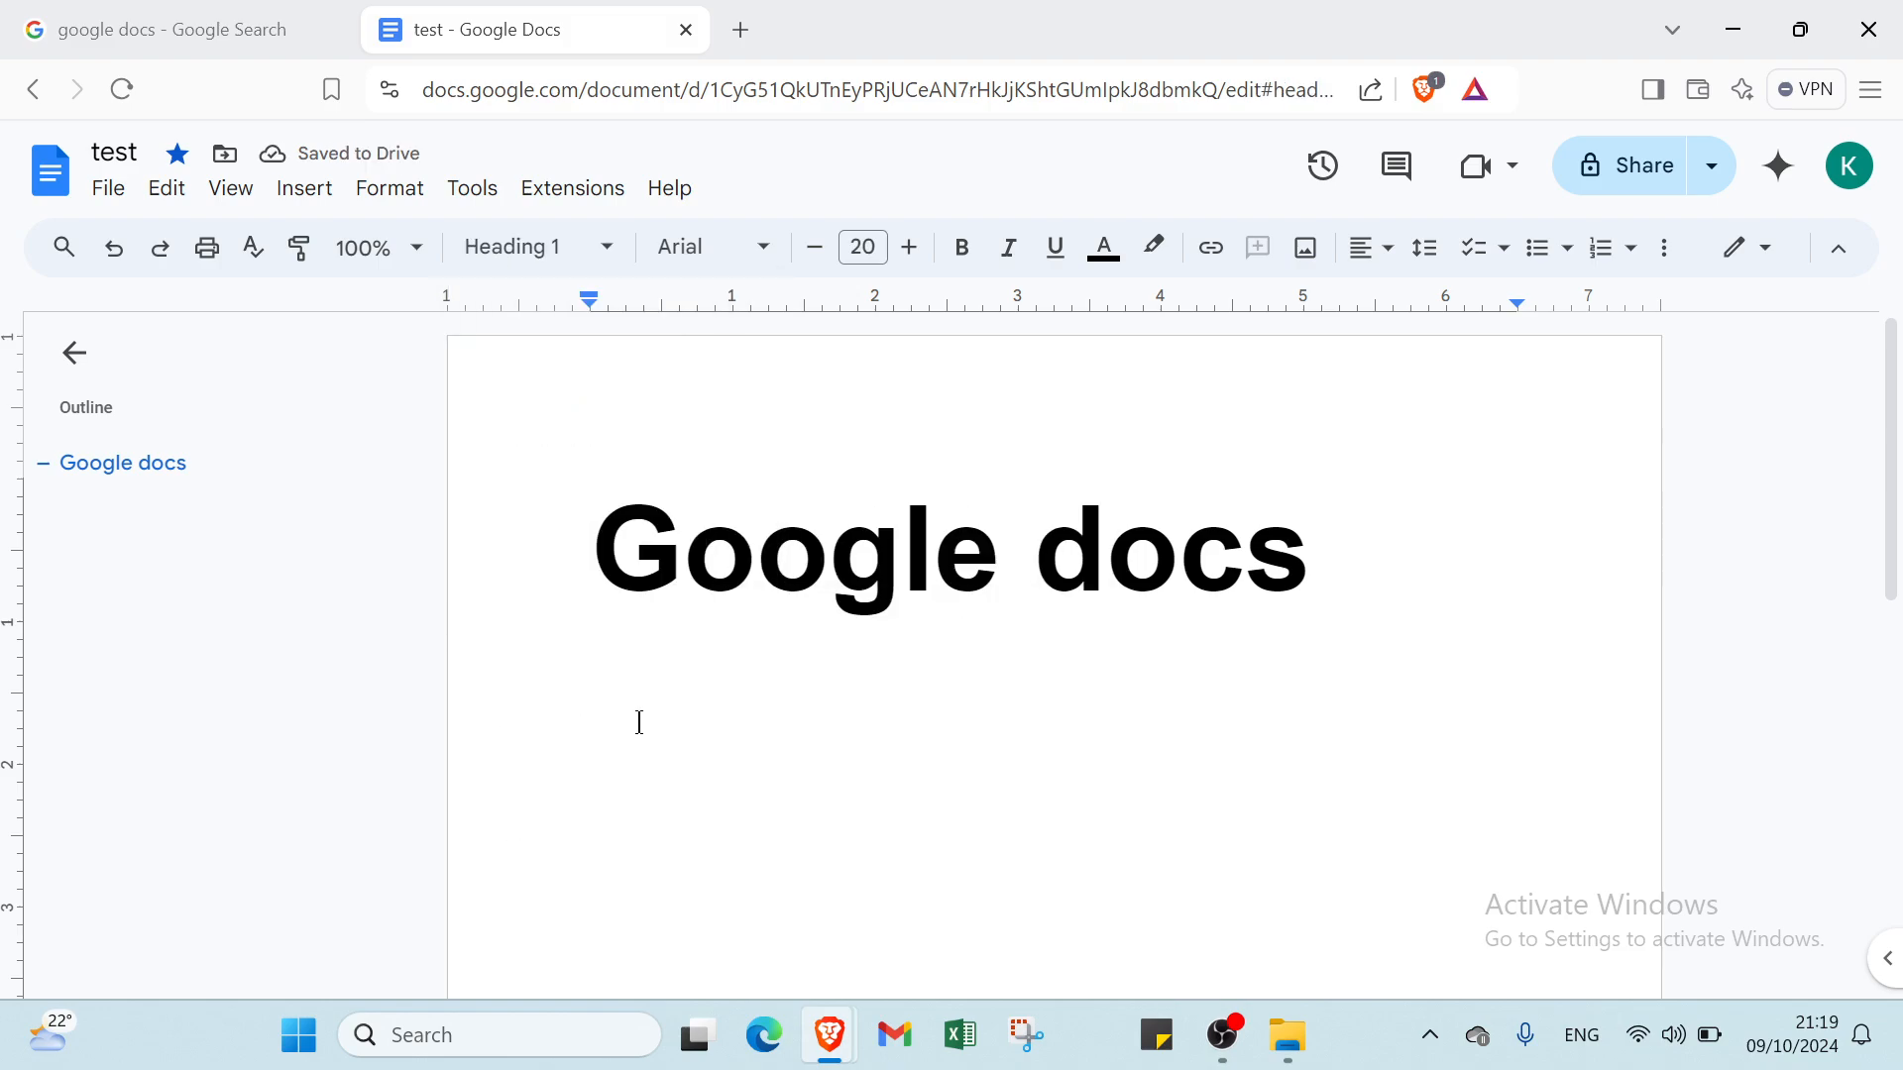
Shift the title "Google docs" toward the page center with leading spaces and return the cursor to the line below.
{"action": "left_click", "coordinate": [591, 562]}
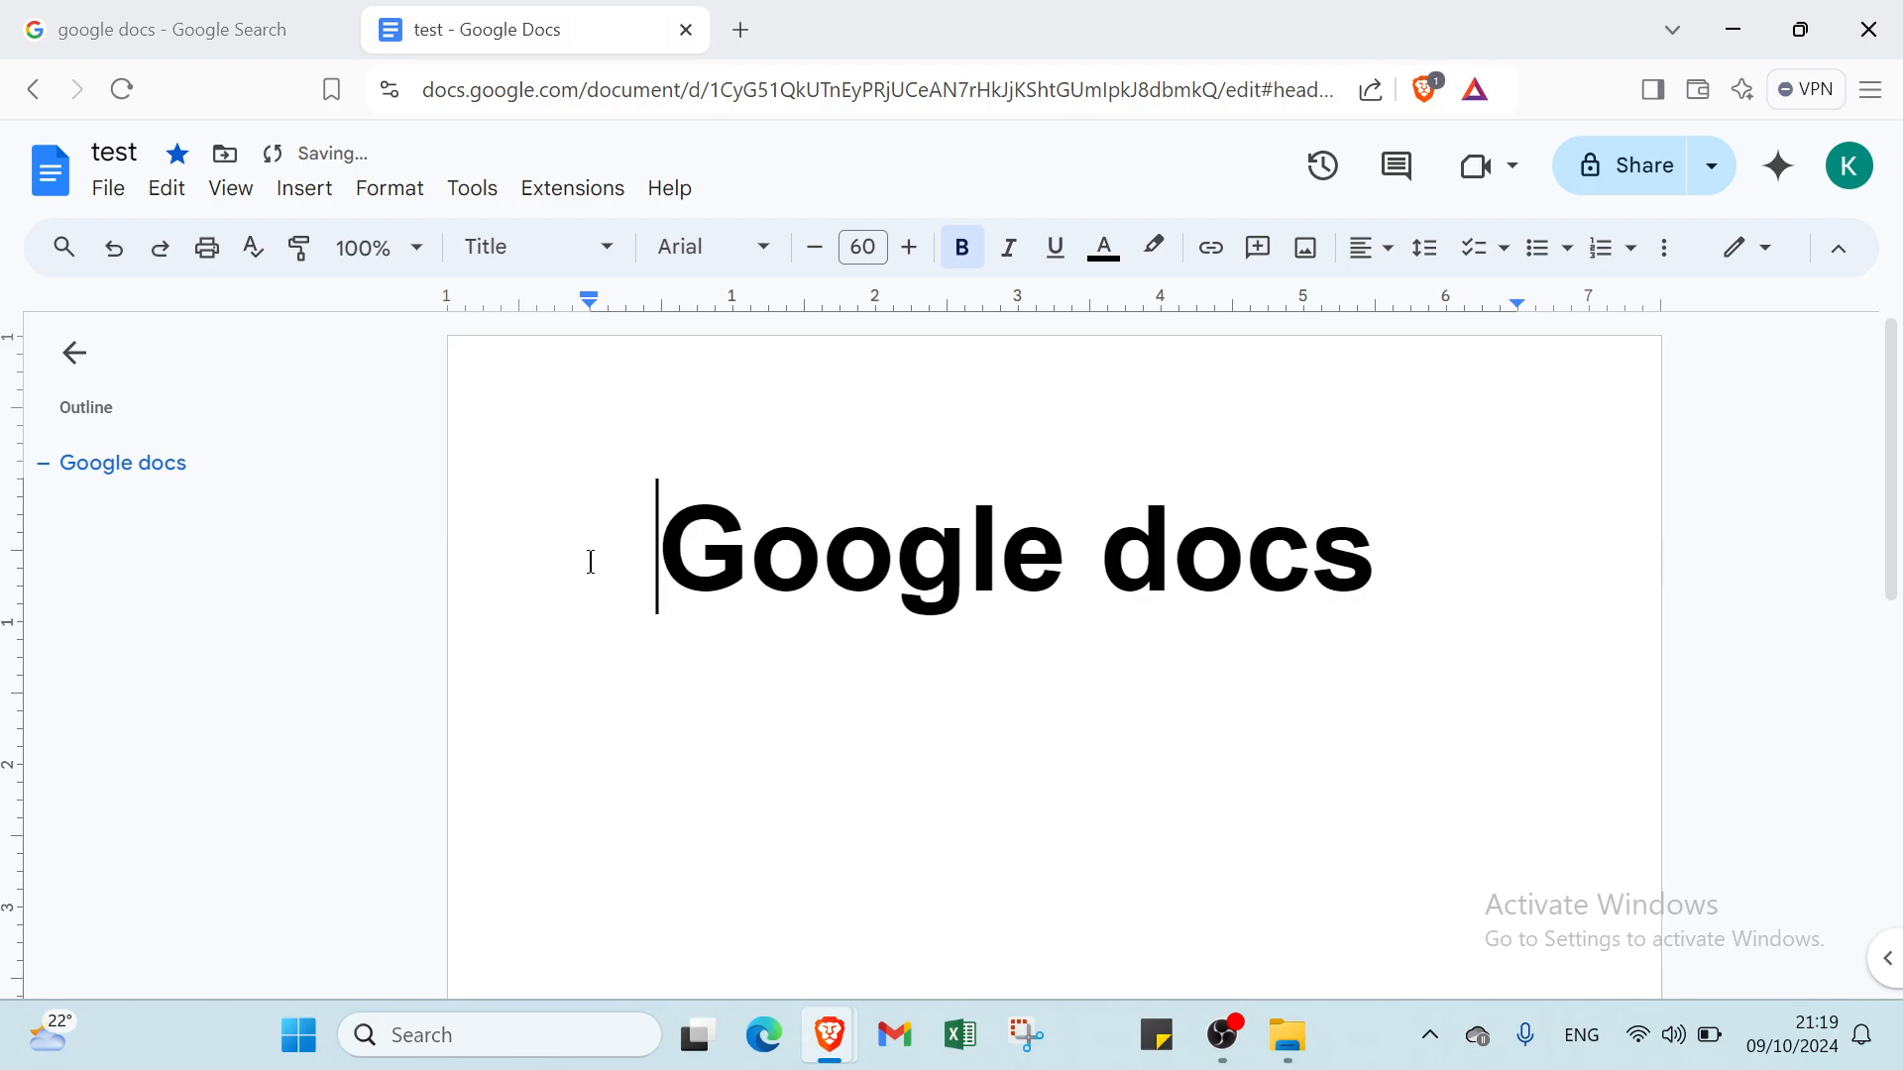
{"action": "key", "text": "BackSpace"}
{"action": "left_click", "coordinate": [543, 681]}
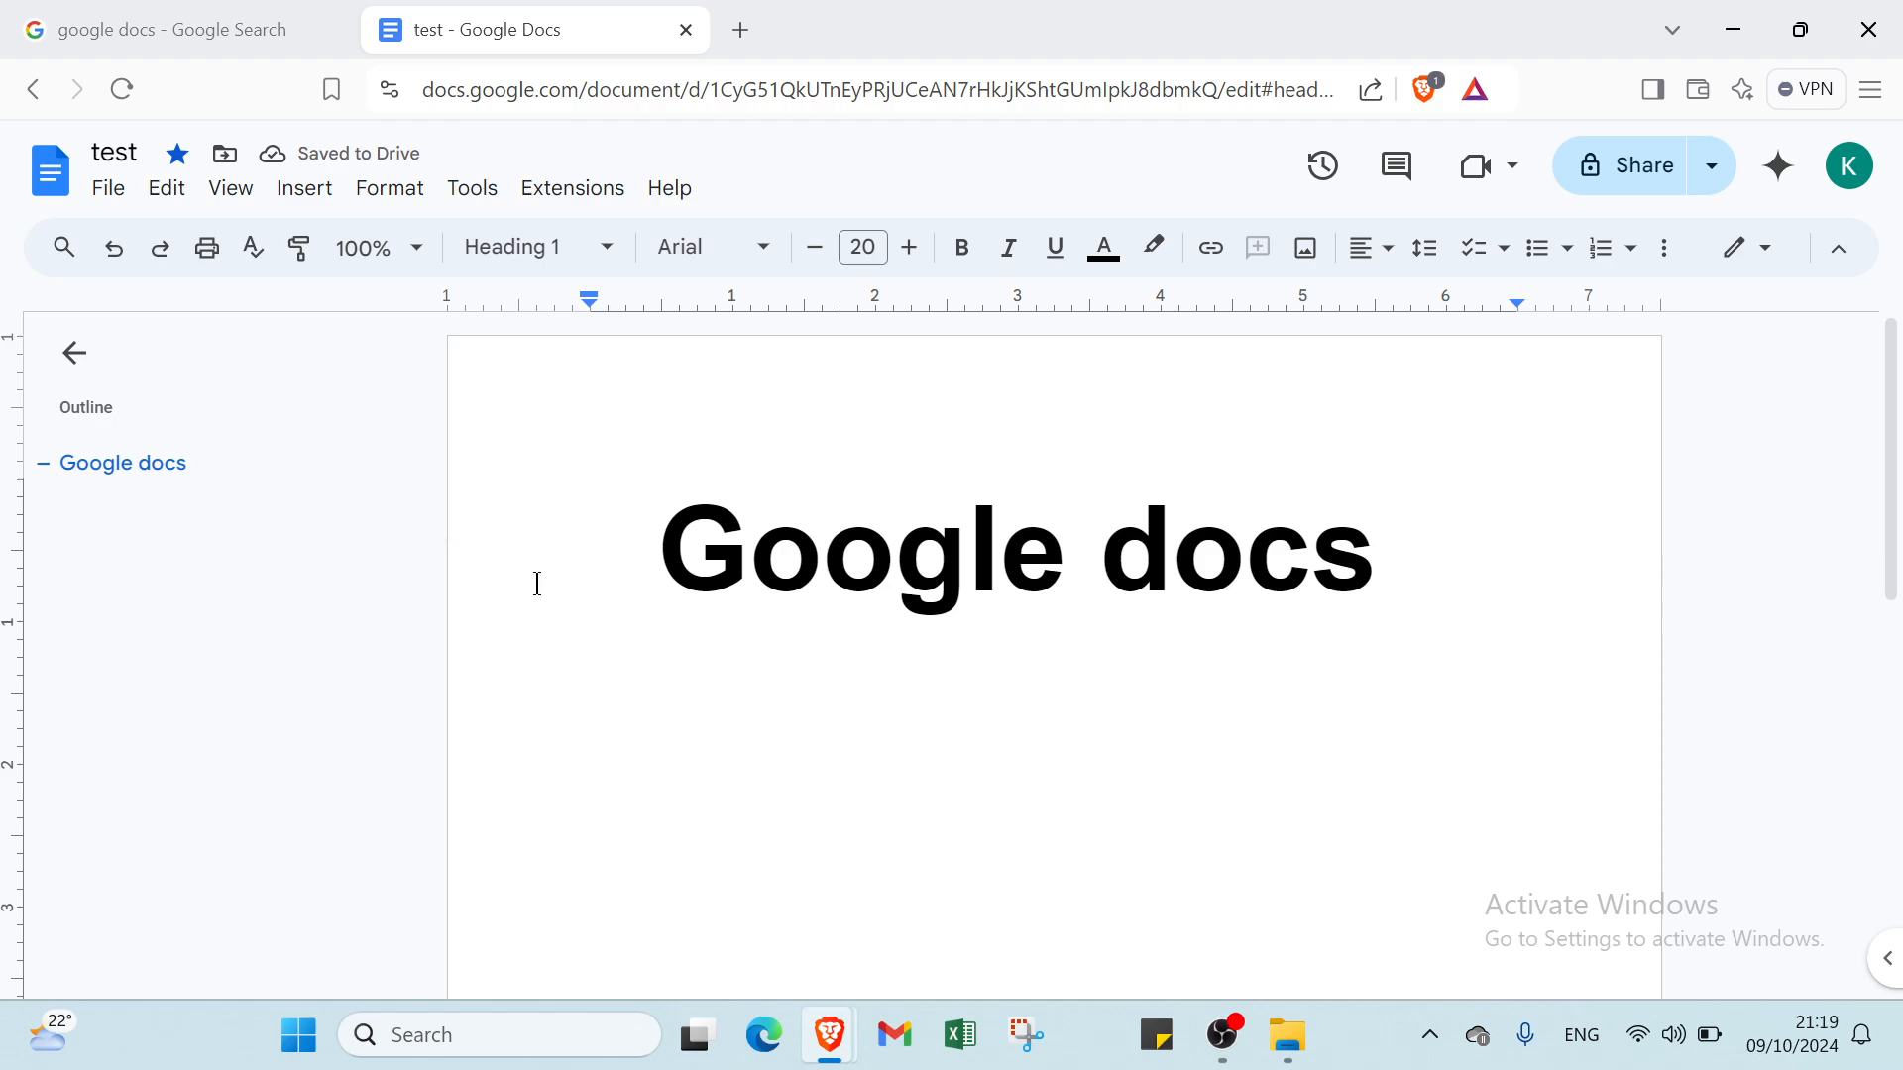
{"action": "left_click", "coordinate": [595, 618]}
{"action": "left_click", "coordinate": [620, 656]}
Try to set the font size of the title "Google docs" to 48.
{"action": "left_click", "coordinate": [539, 253]}
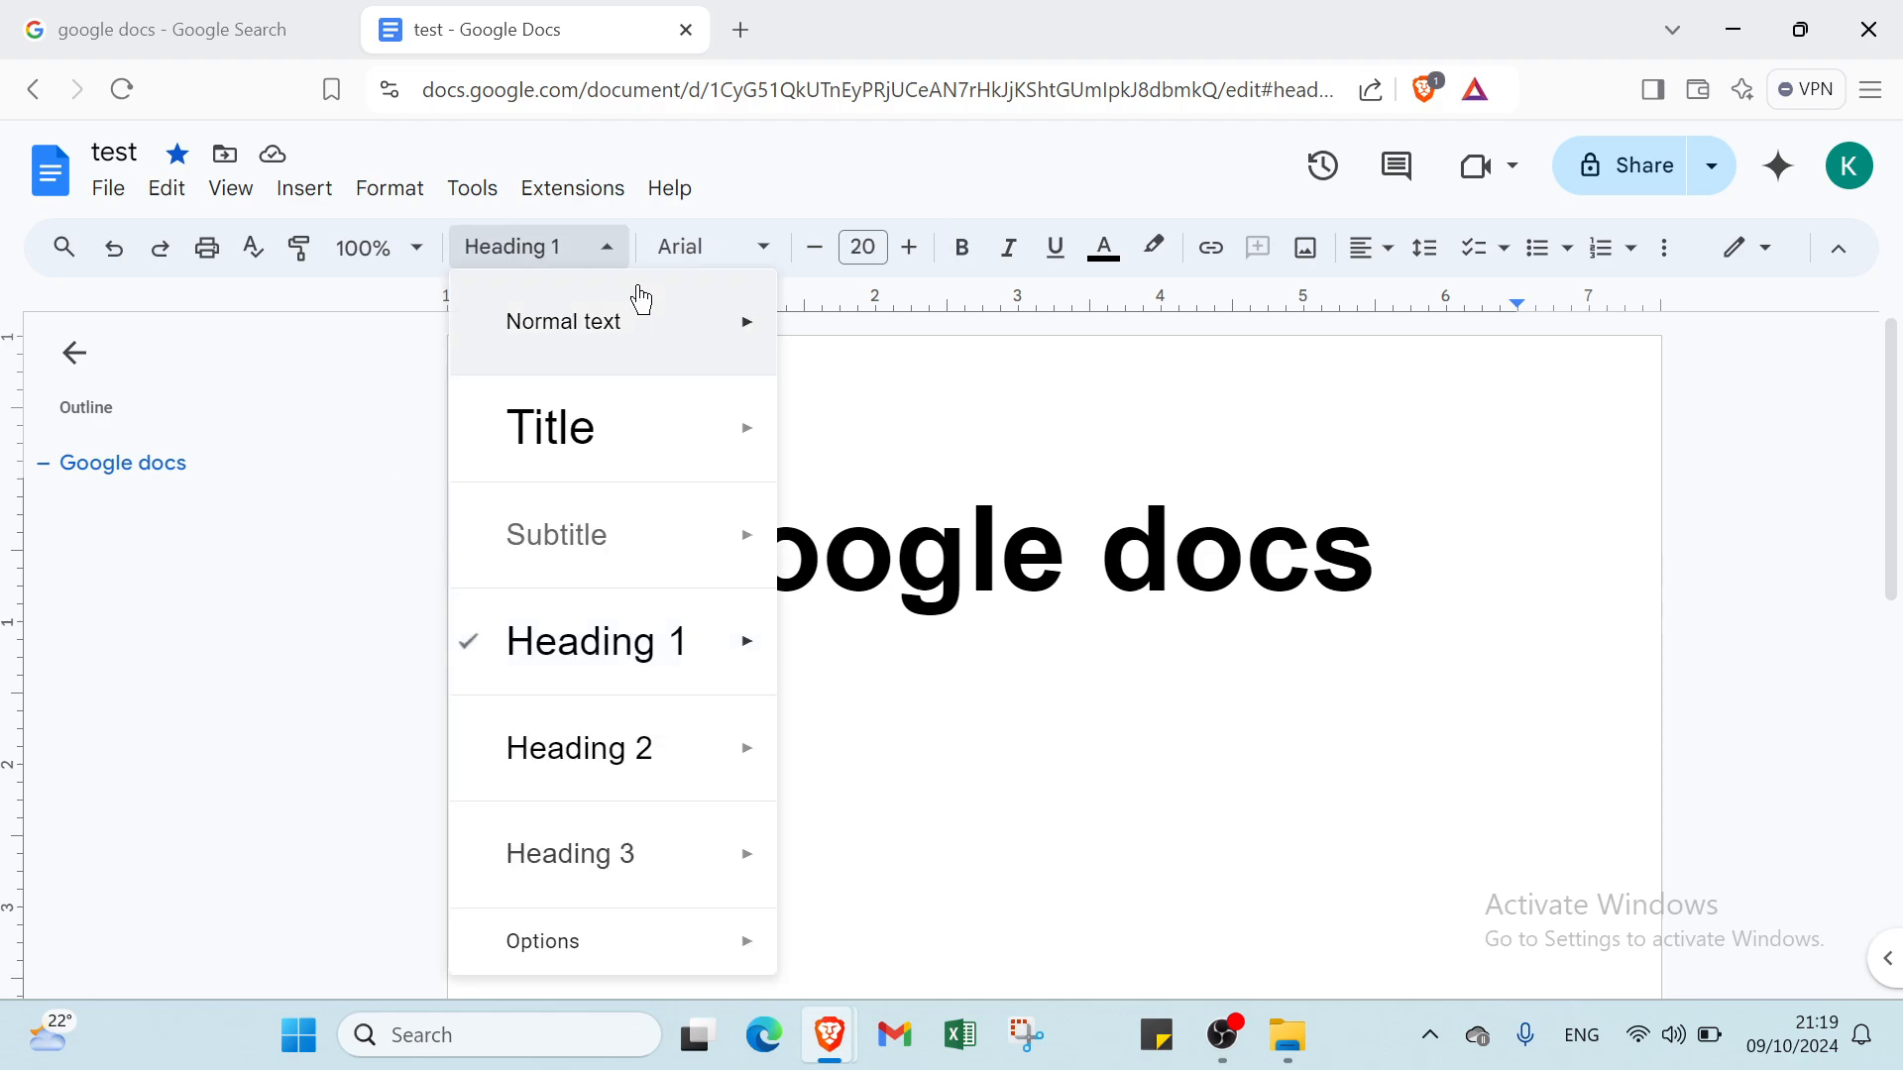
{"action": "left_click", "coordinate": [842, 446]}
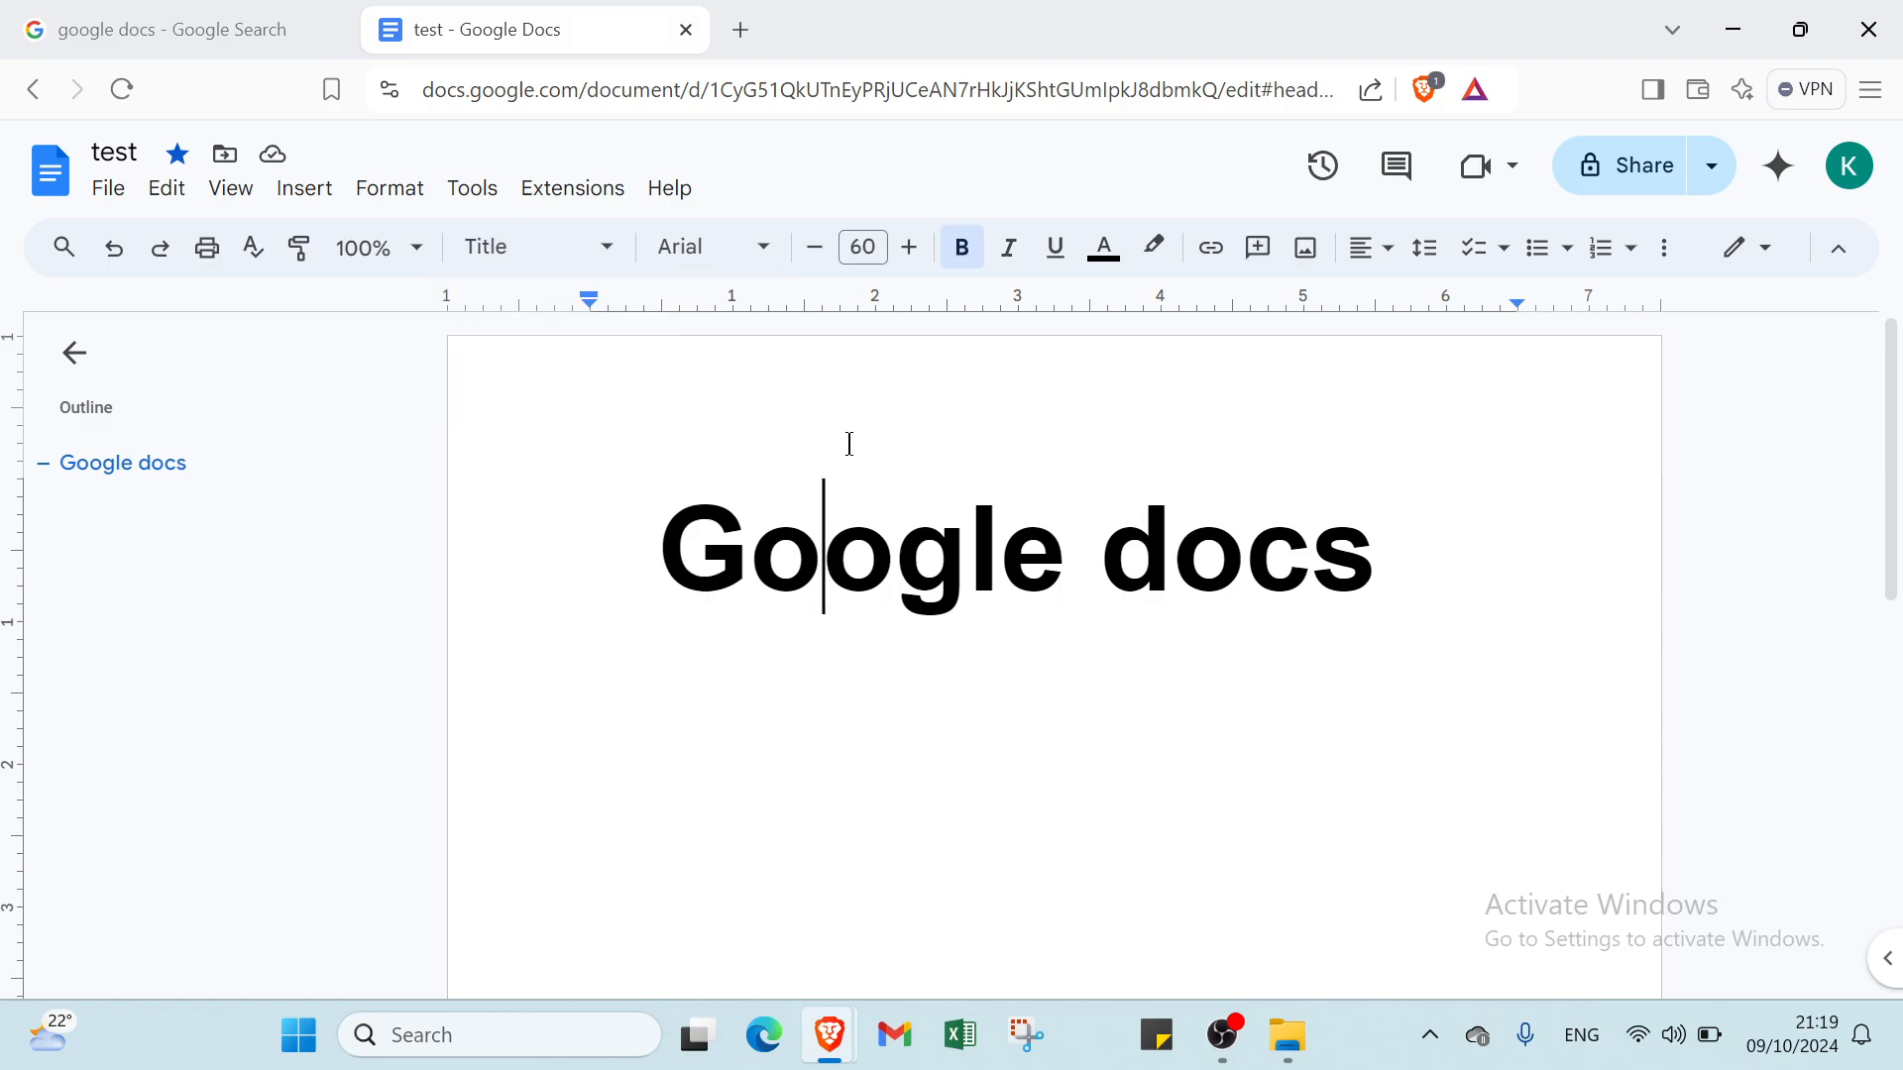
{"action": "left_click", "coordinate": [863, 247]}
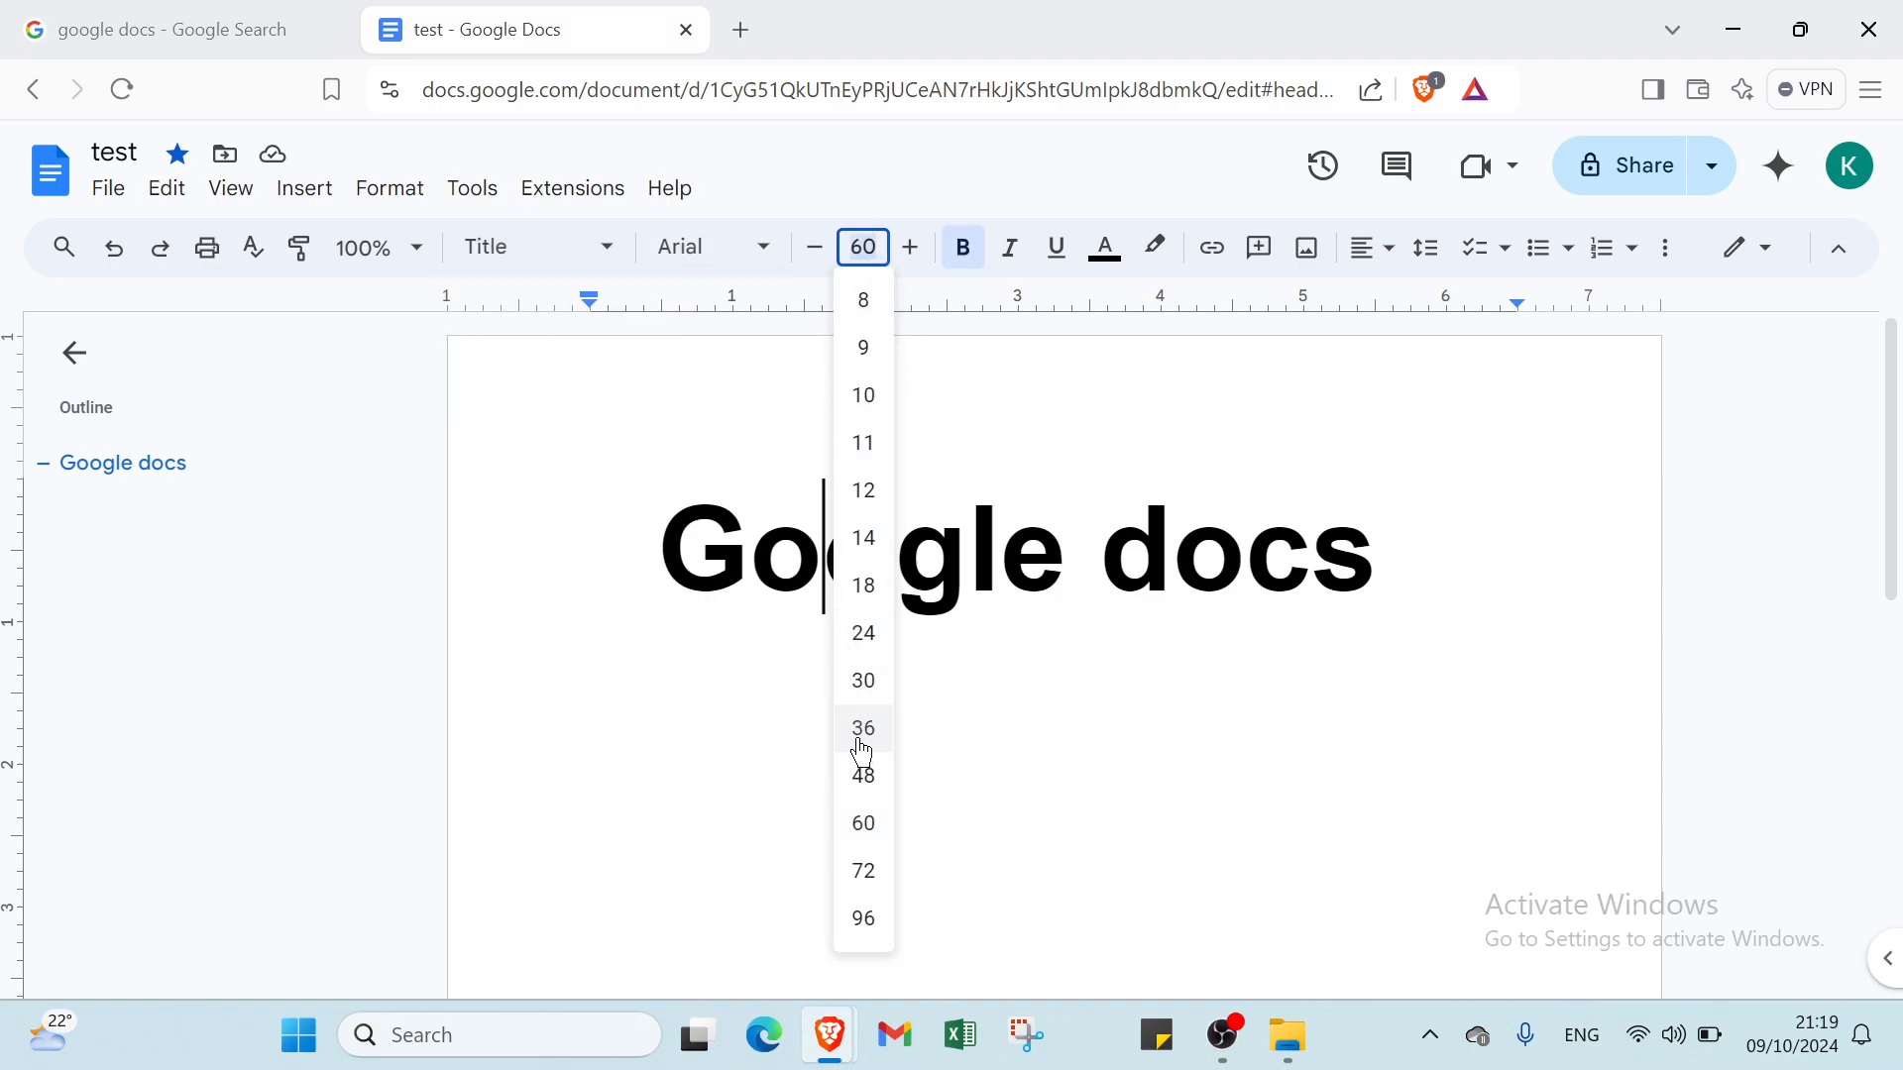
{"action": "left_click", "coordinate": [870, 773]}
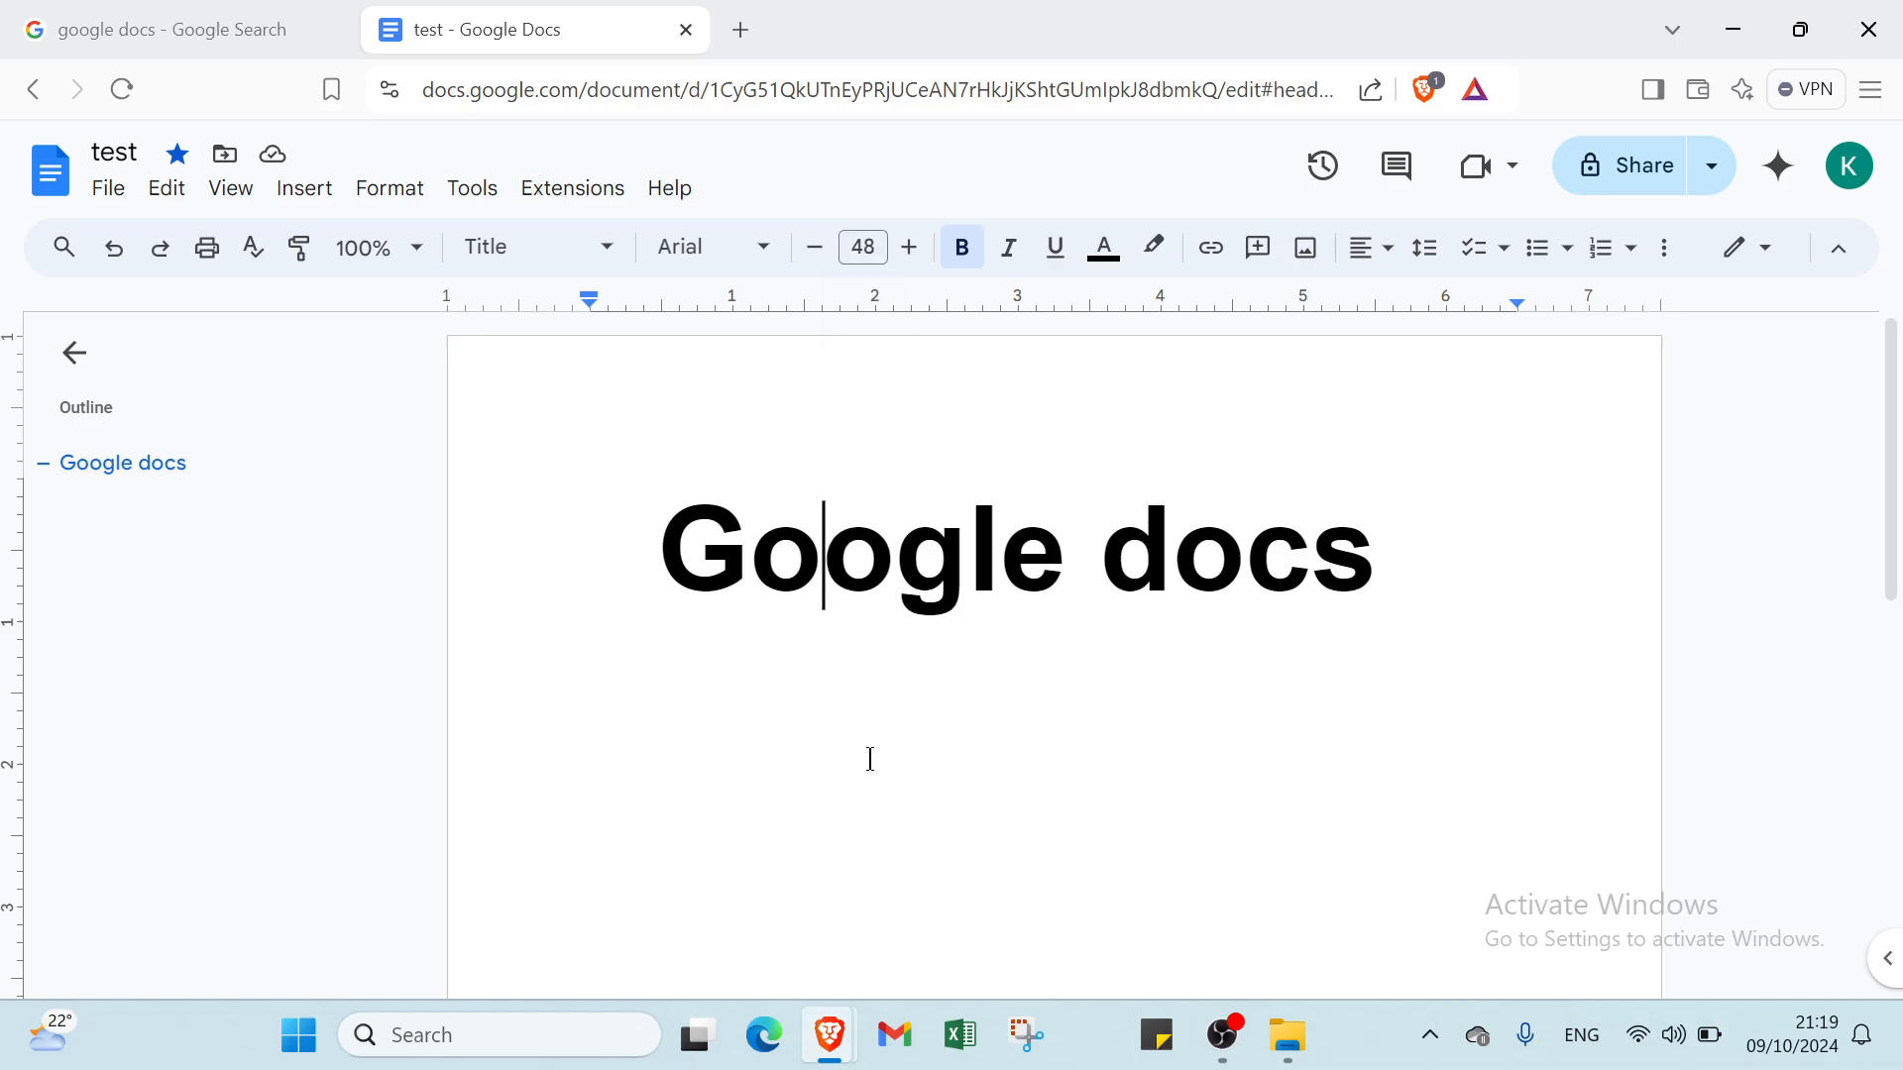
Set the text format on the empty Heading 1 line to italic and dark gray.
{"action": "left_click", "coordinate": [602, 709]}
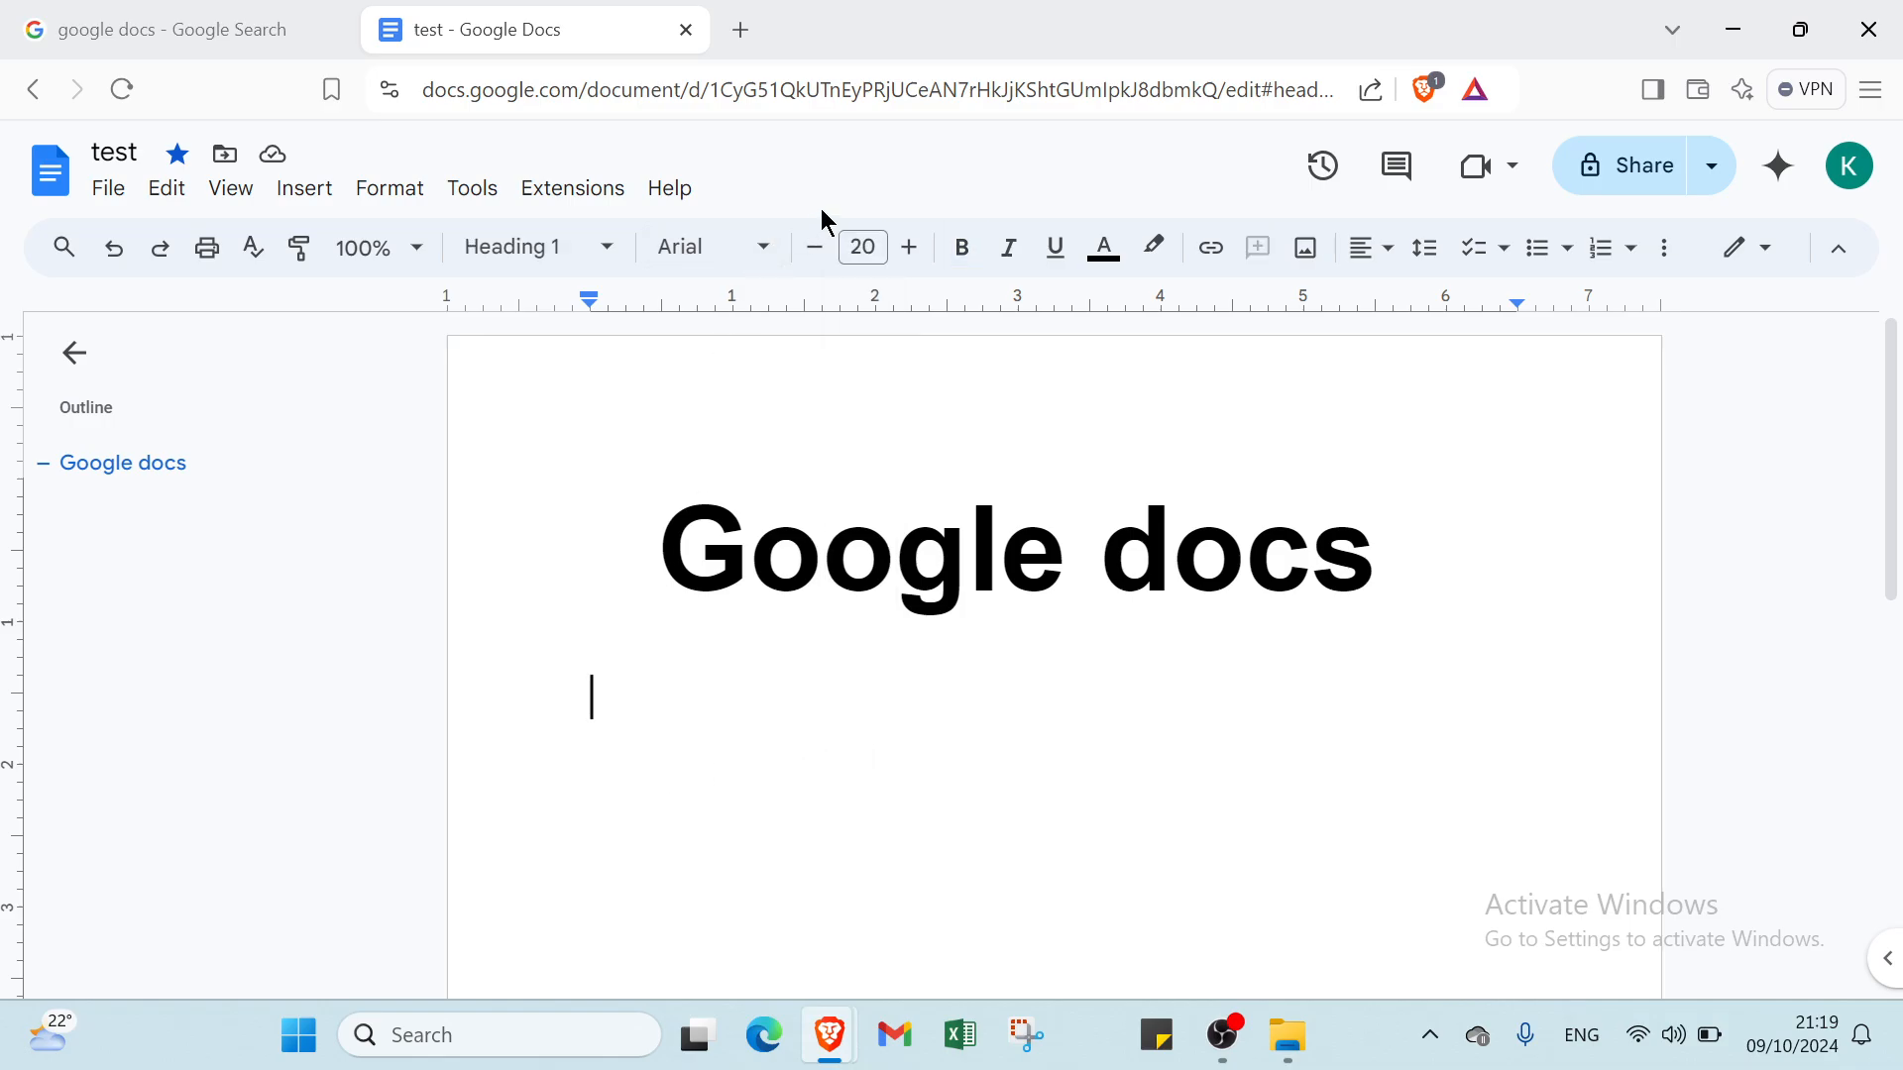
{"action": "left_click", "coordinate": [1021, 255]}
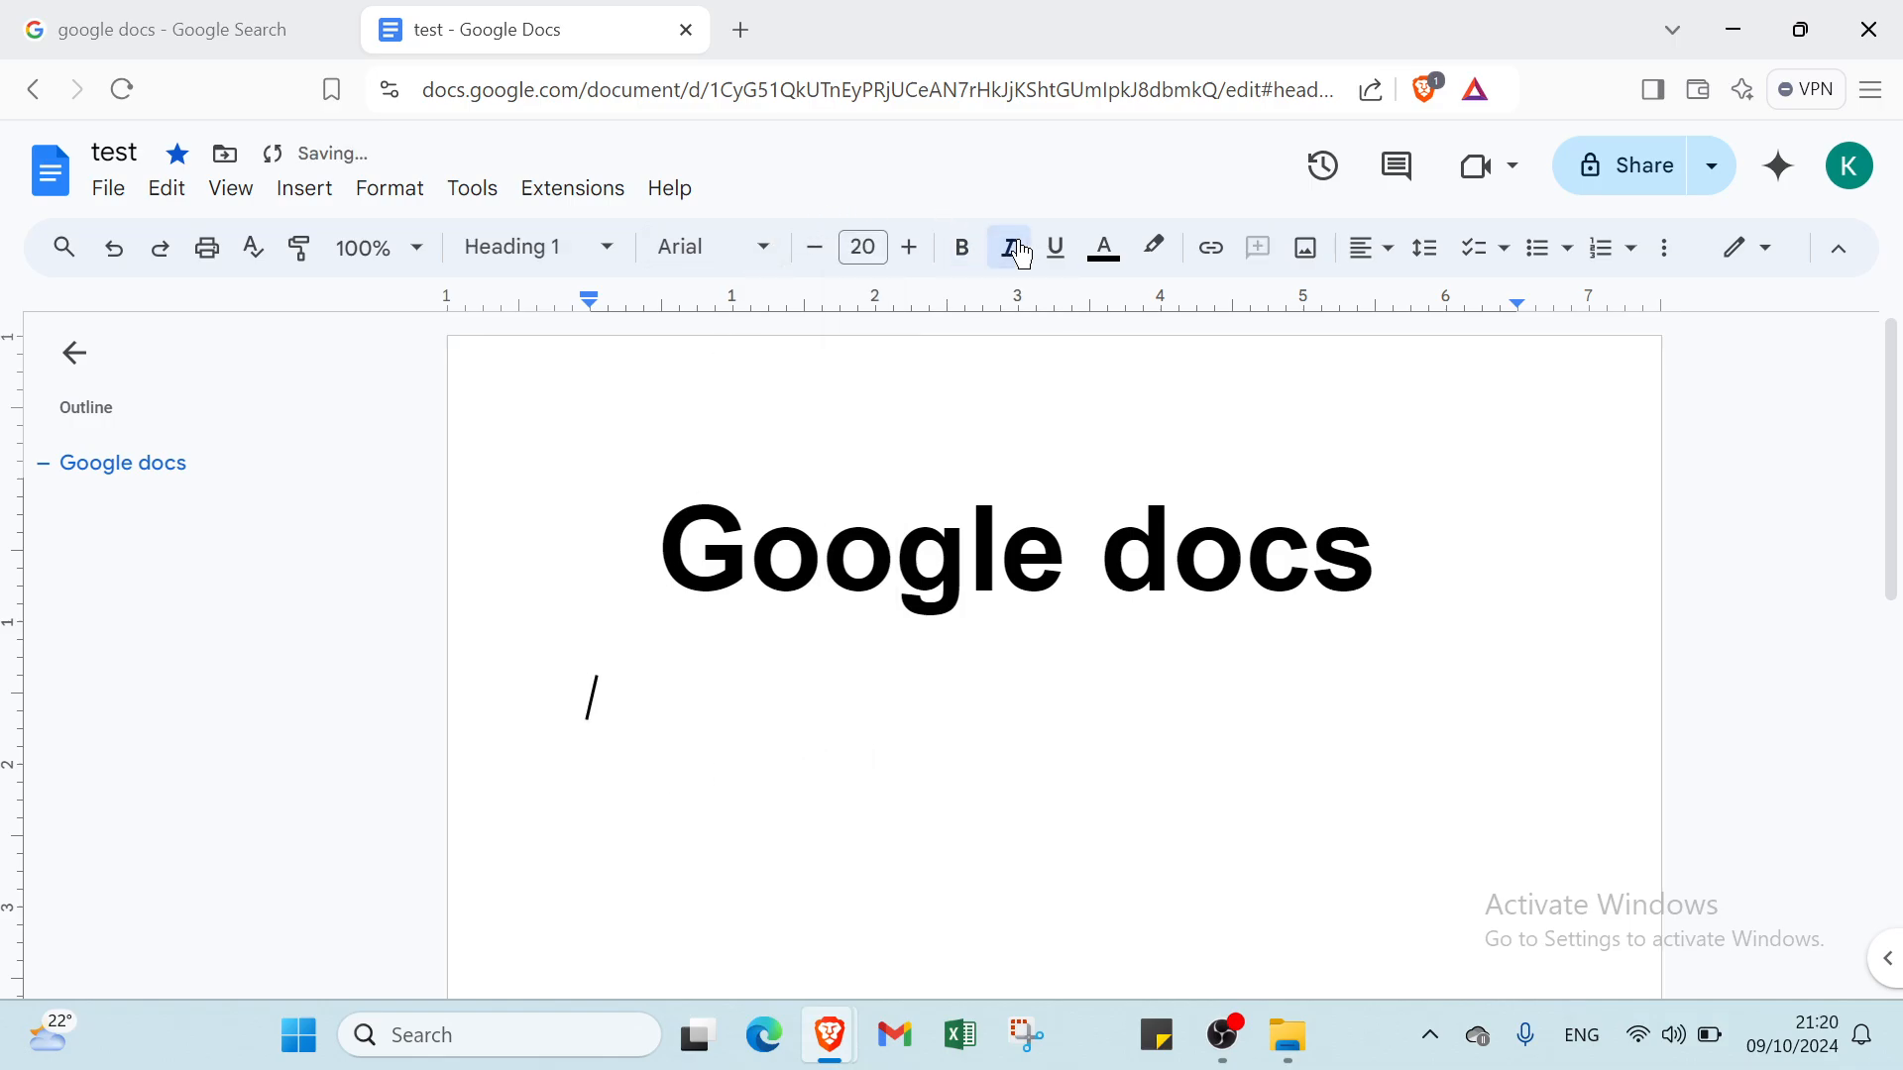
{"action": "left_click", "coordinate": [1100, 259]}
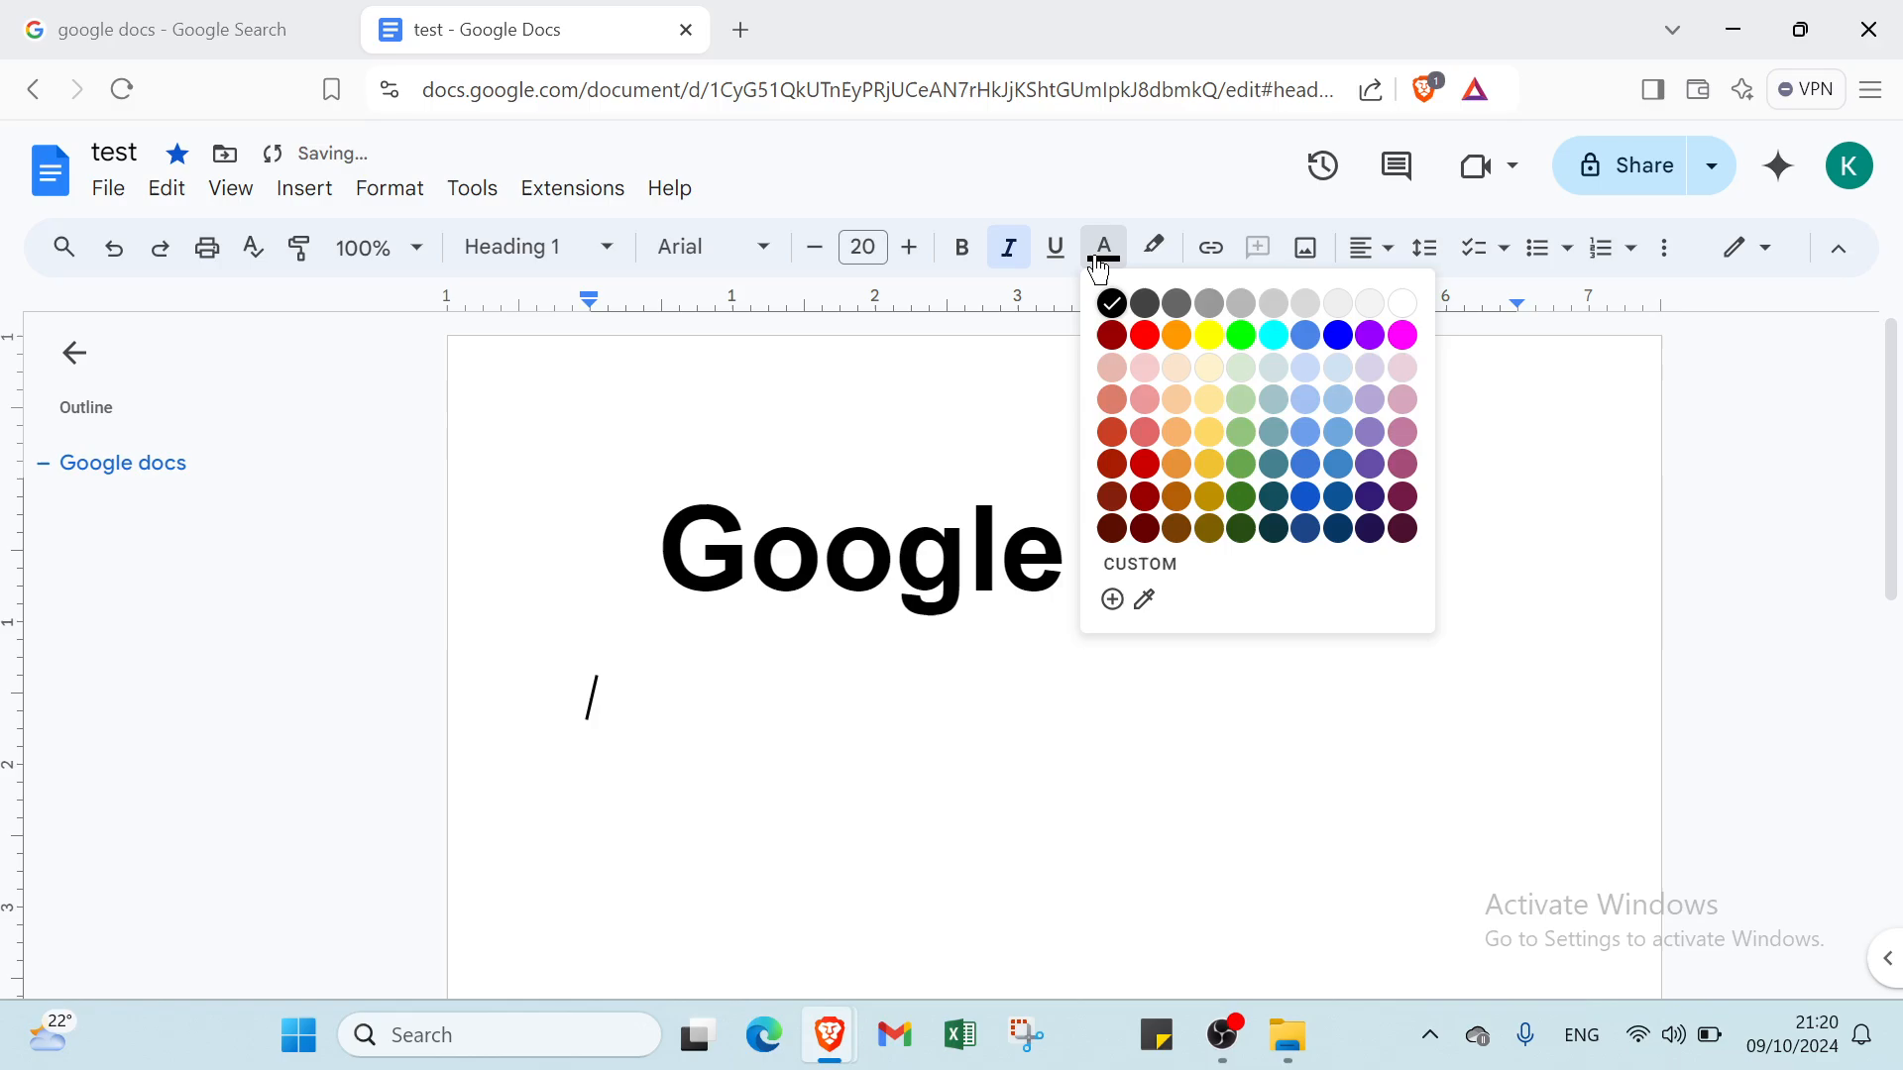
{"action": "left_click", "coordinate": [1176, 302]}
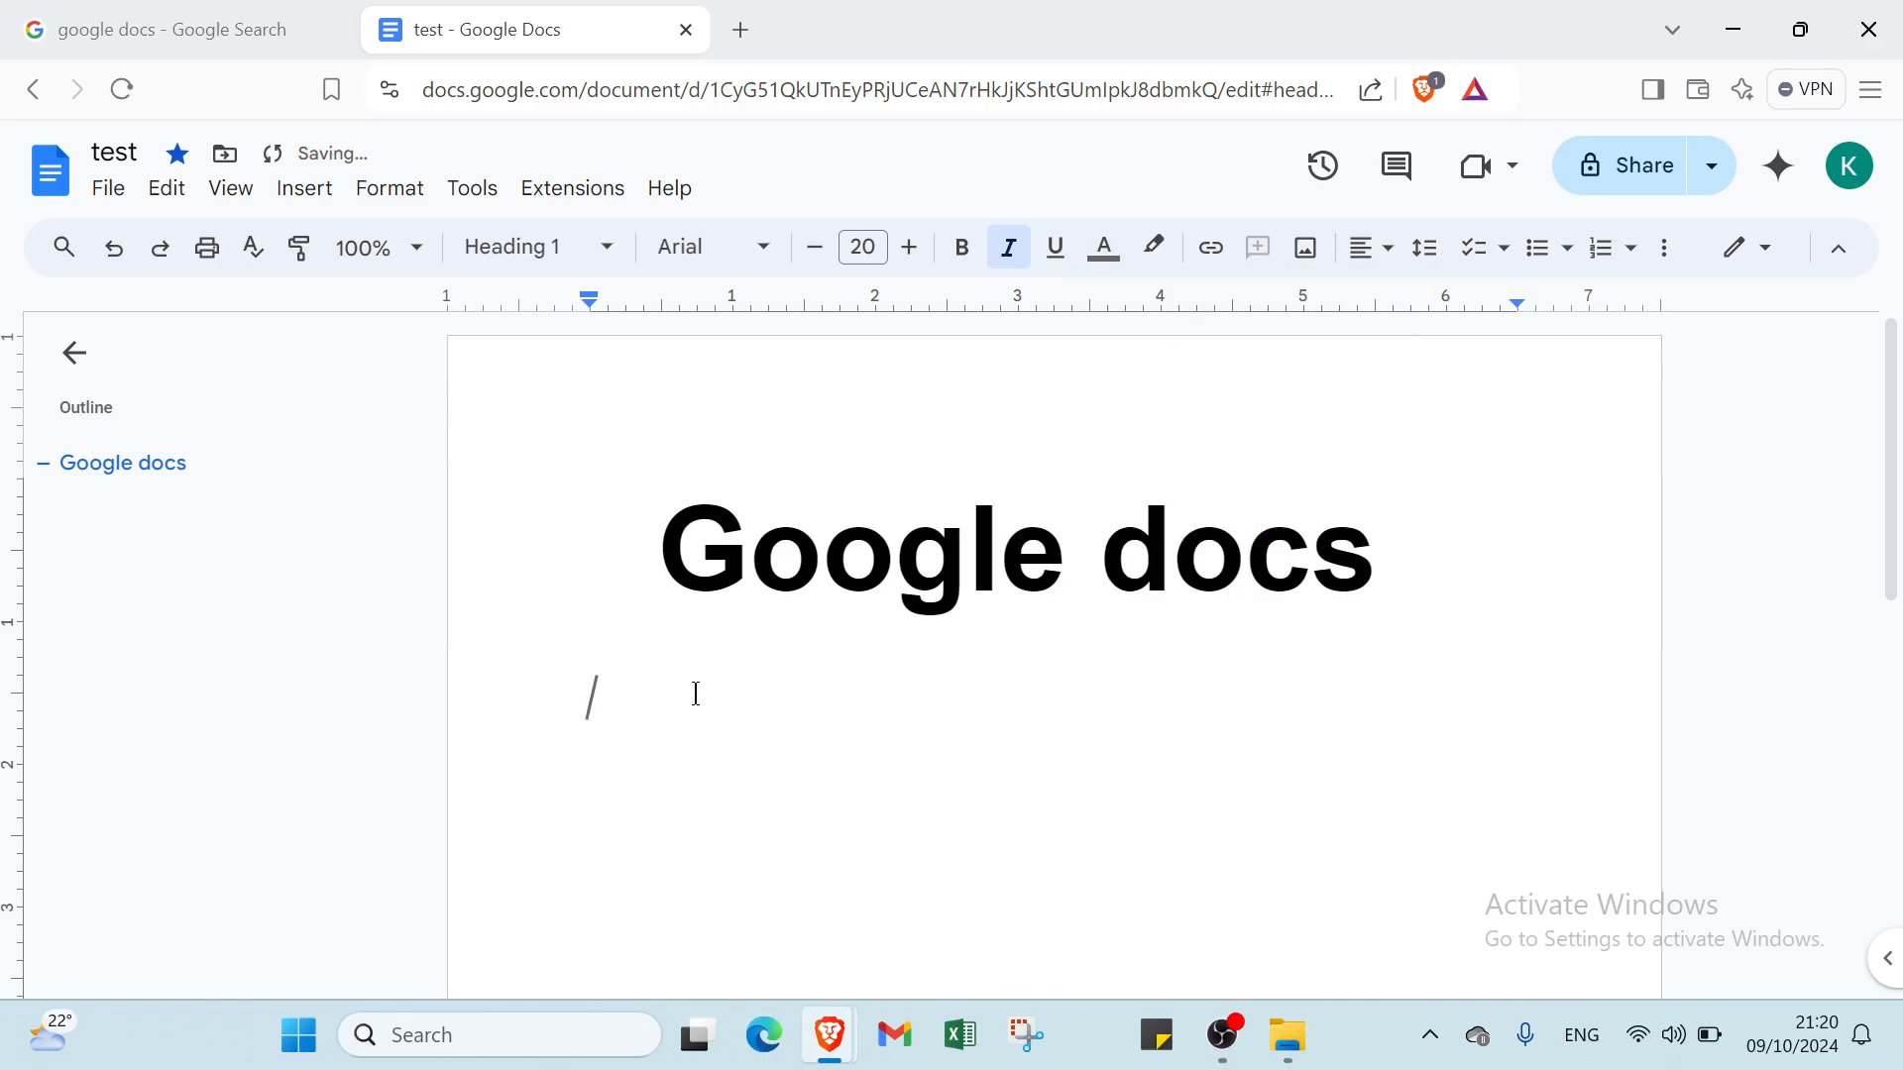
Enter "Firstly how to start with google docs" as the heading text on the line below the title.
{"action": "type", "text": "first"}
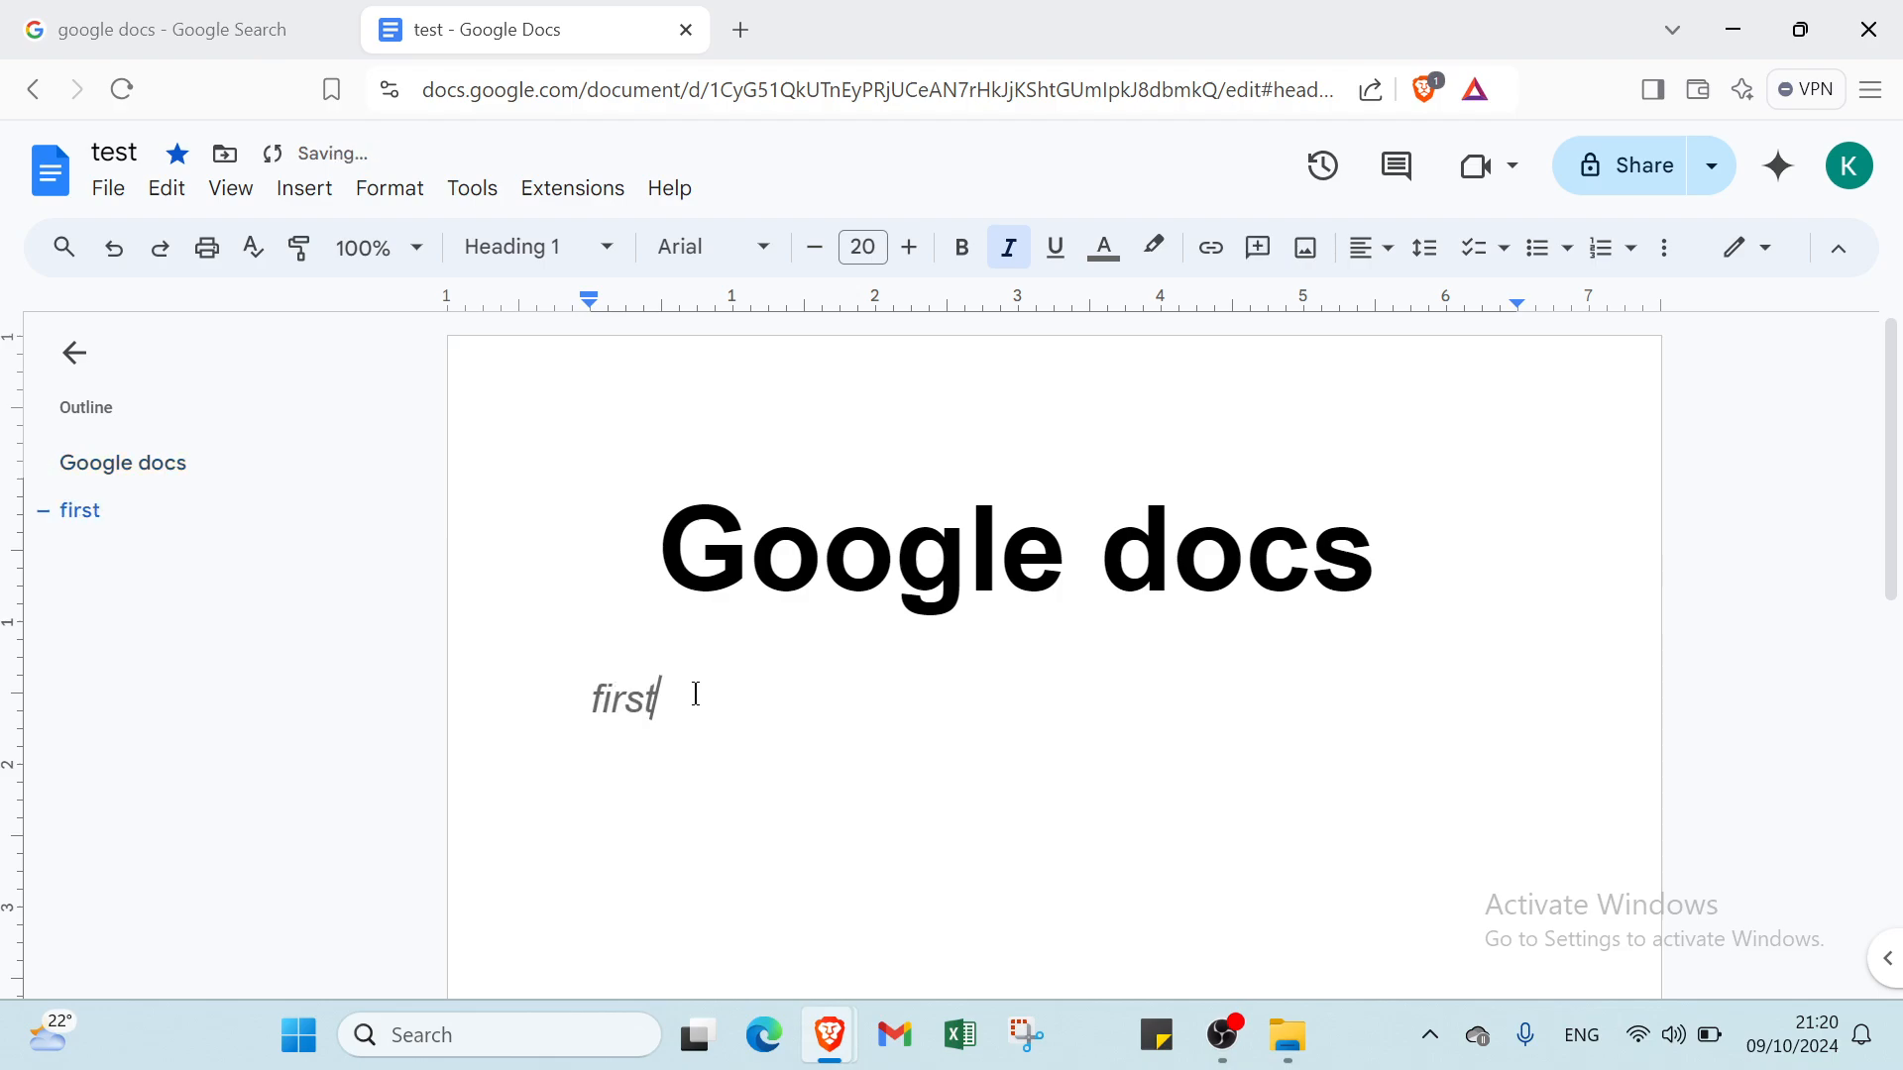
{"action": "type", "text": "ly how"}
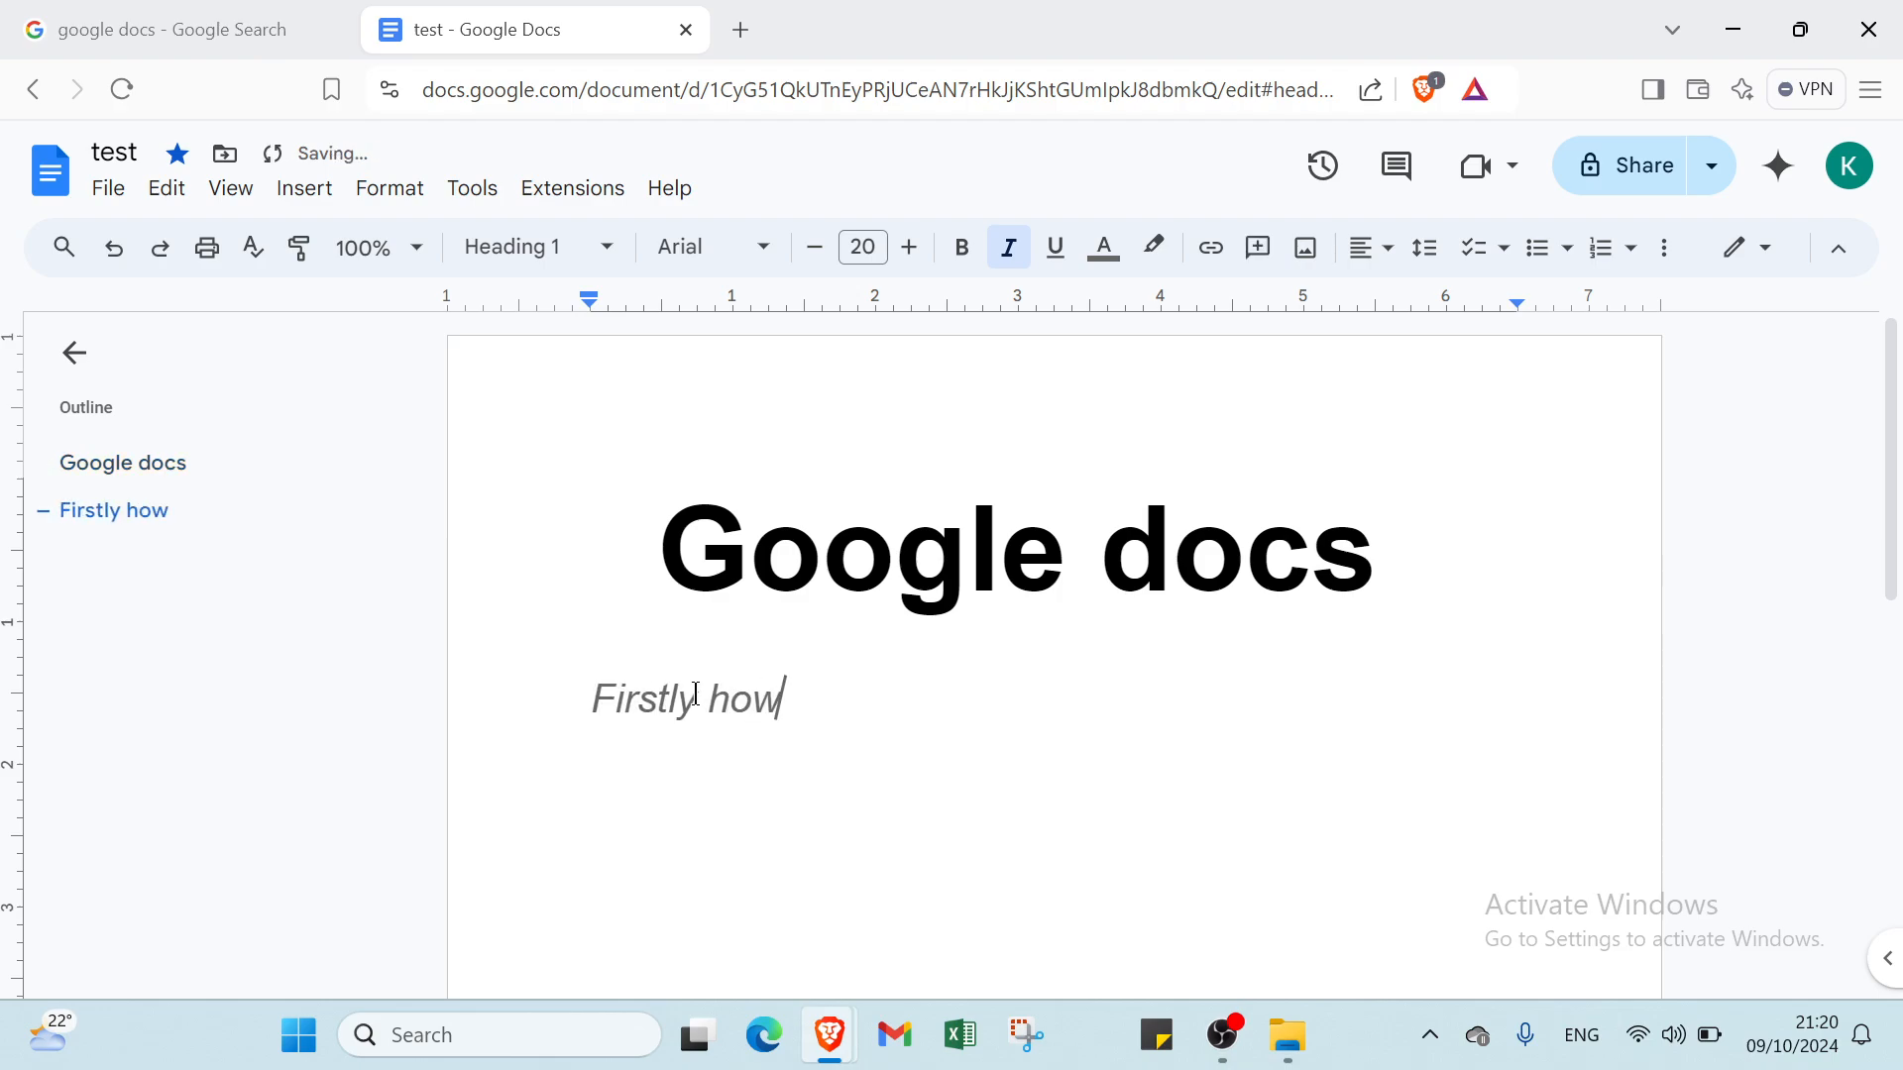
{"action": "type", "text": " to sta"}
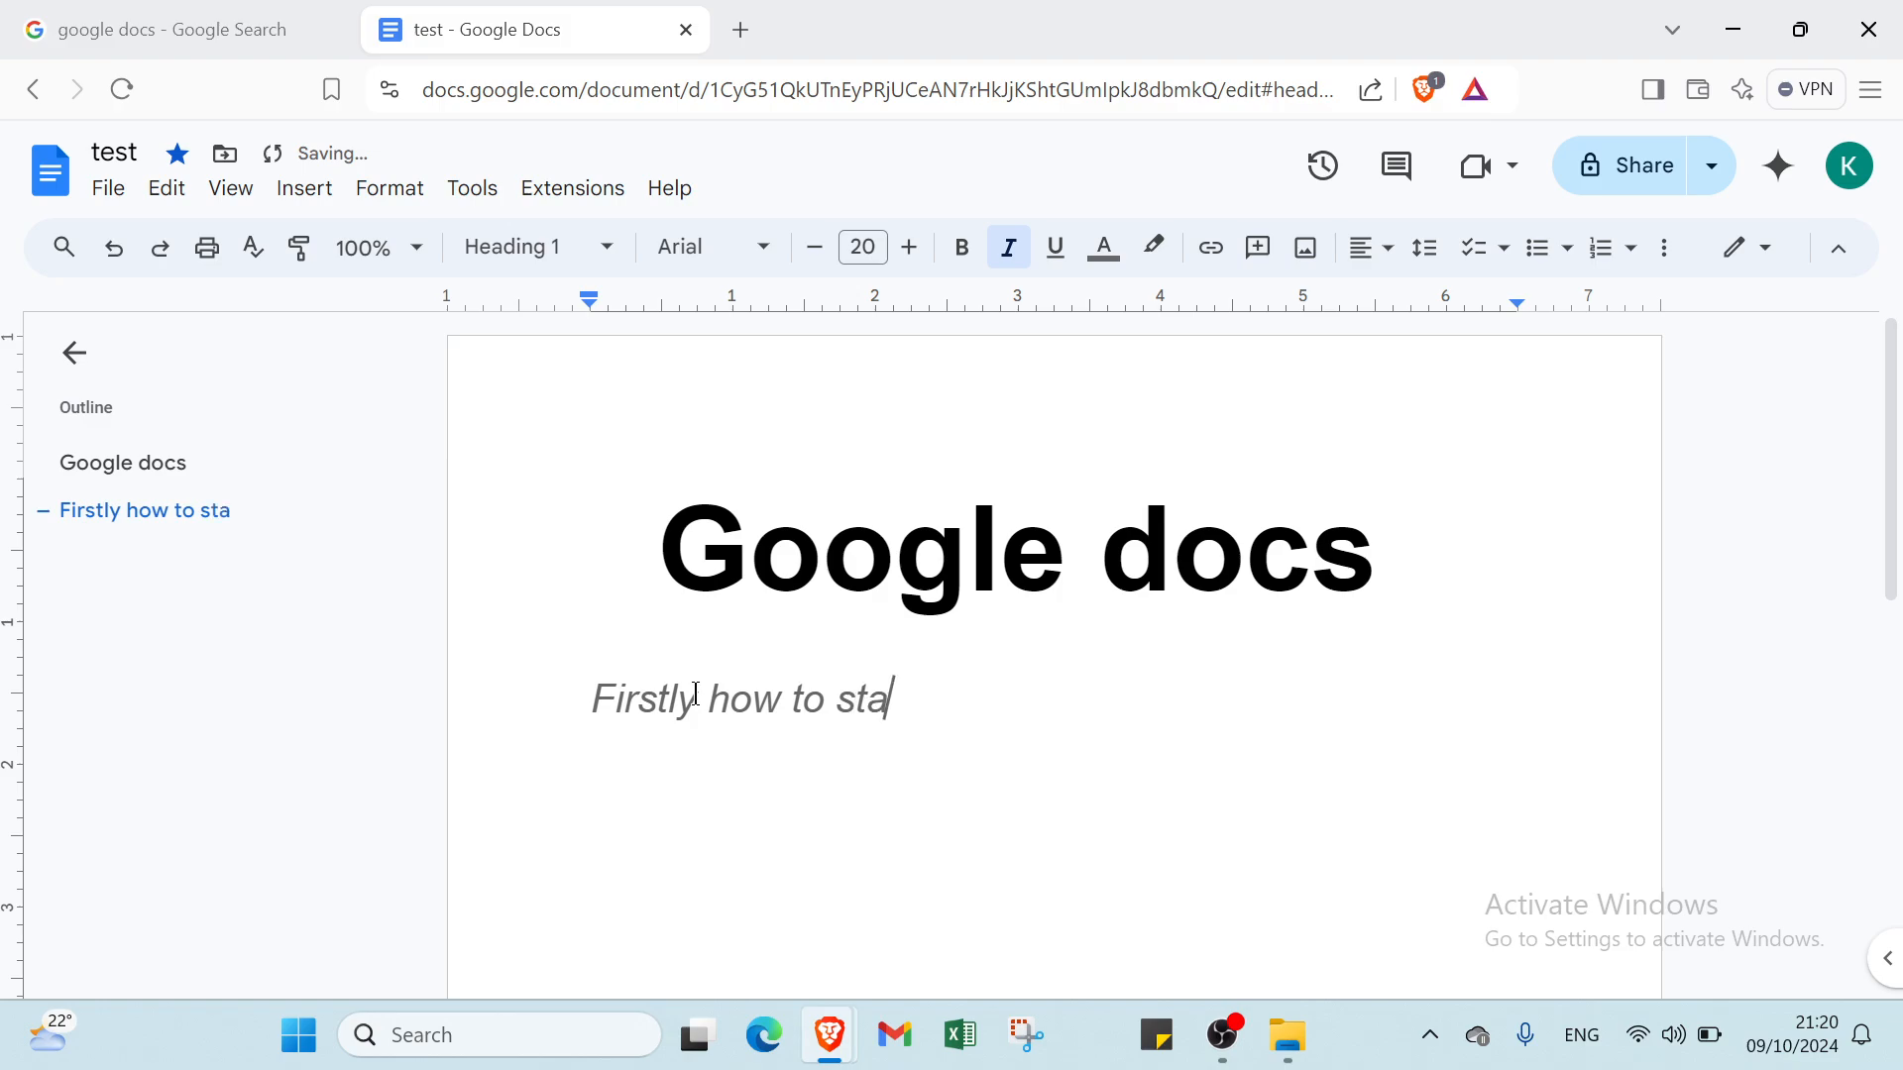
{"action": "type", "text": "rt with google docs"}
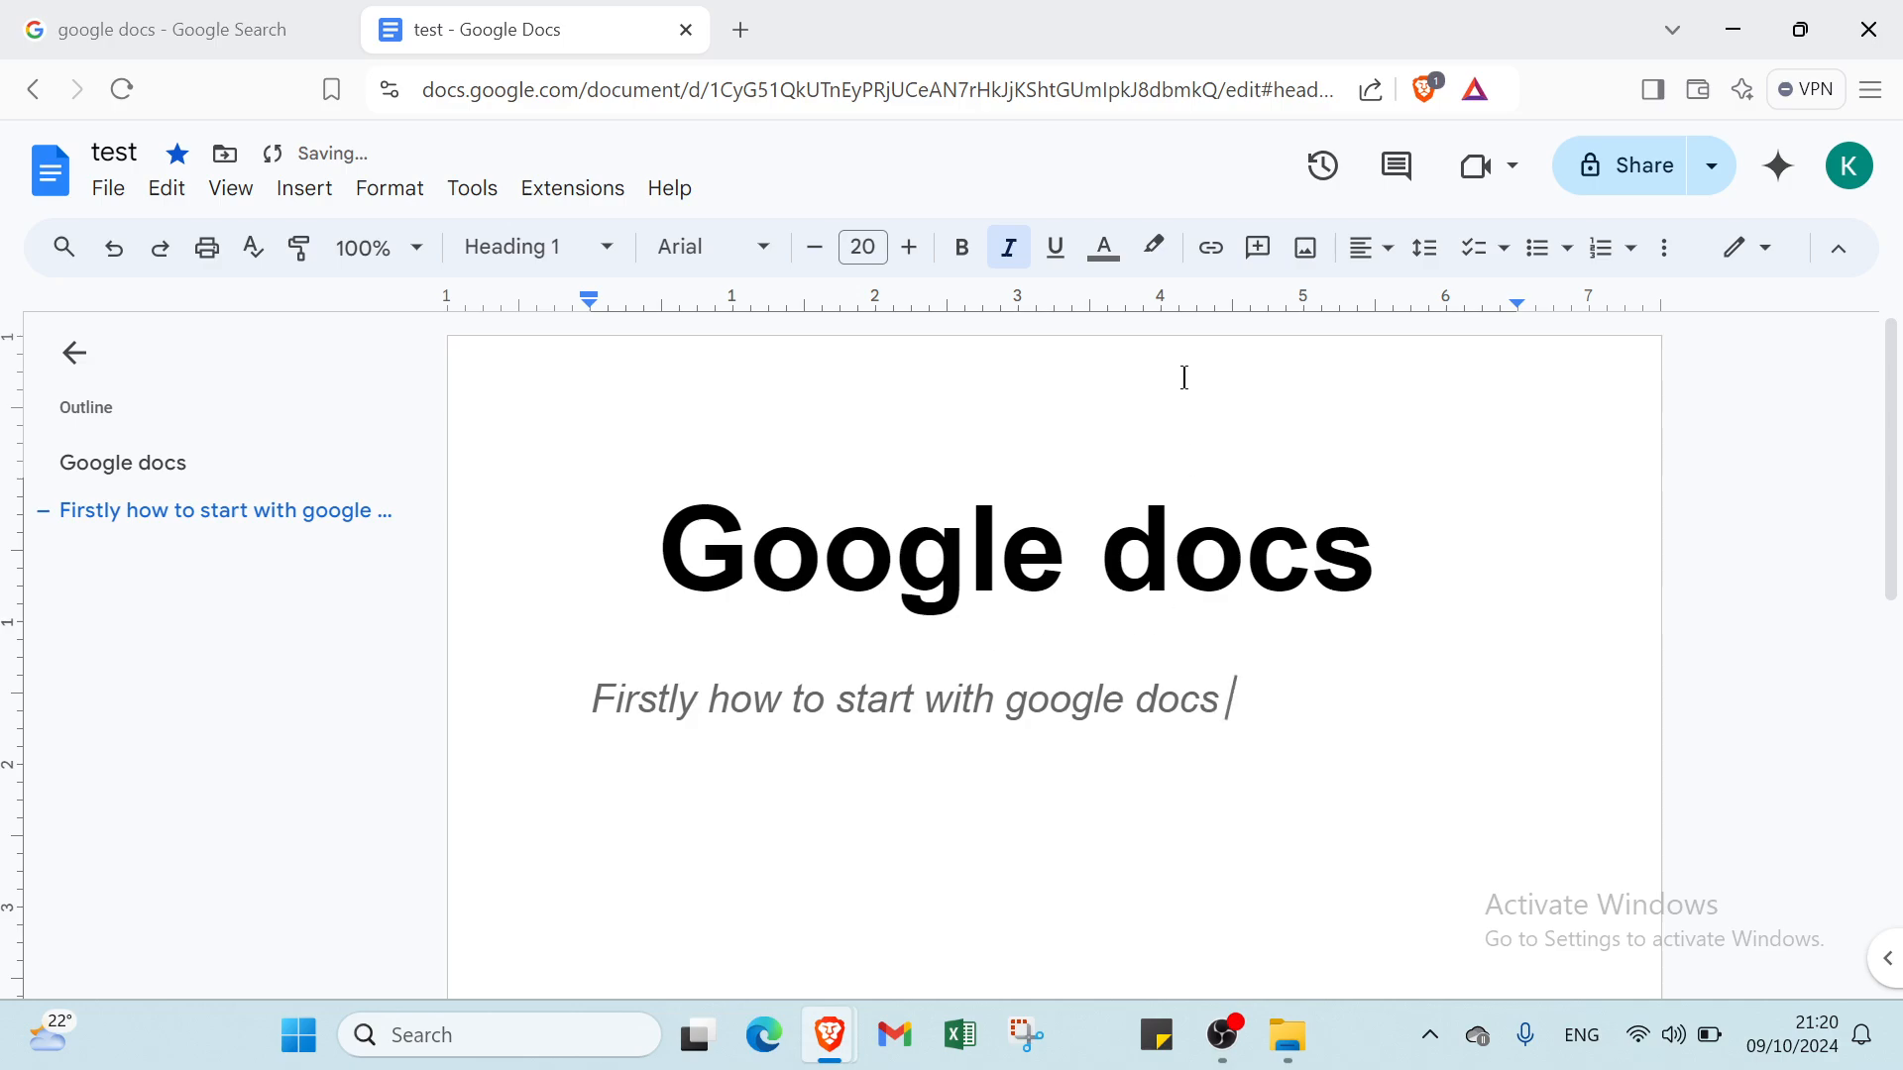
Try center alignment on the heading "Firstly how to start with google docs" and change it to justified.
{"action": "left_click", "coordinate": [1383, 249]}
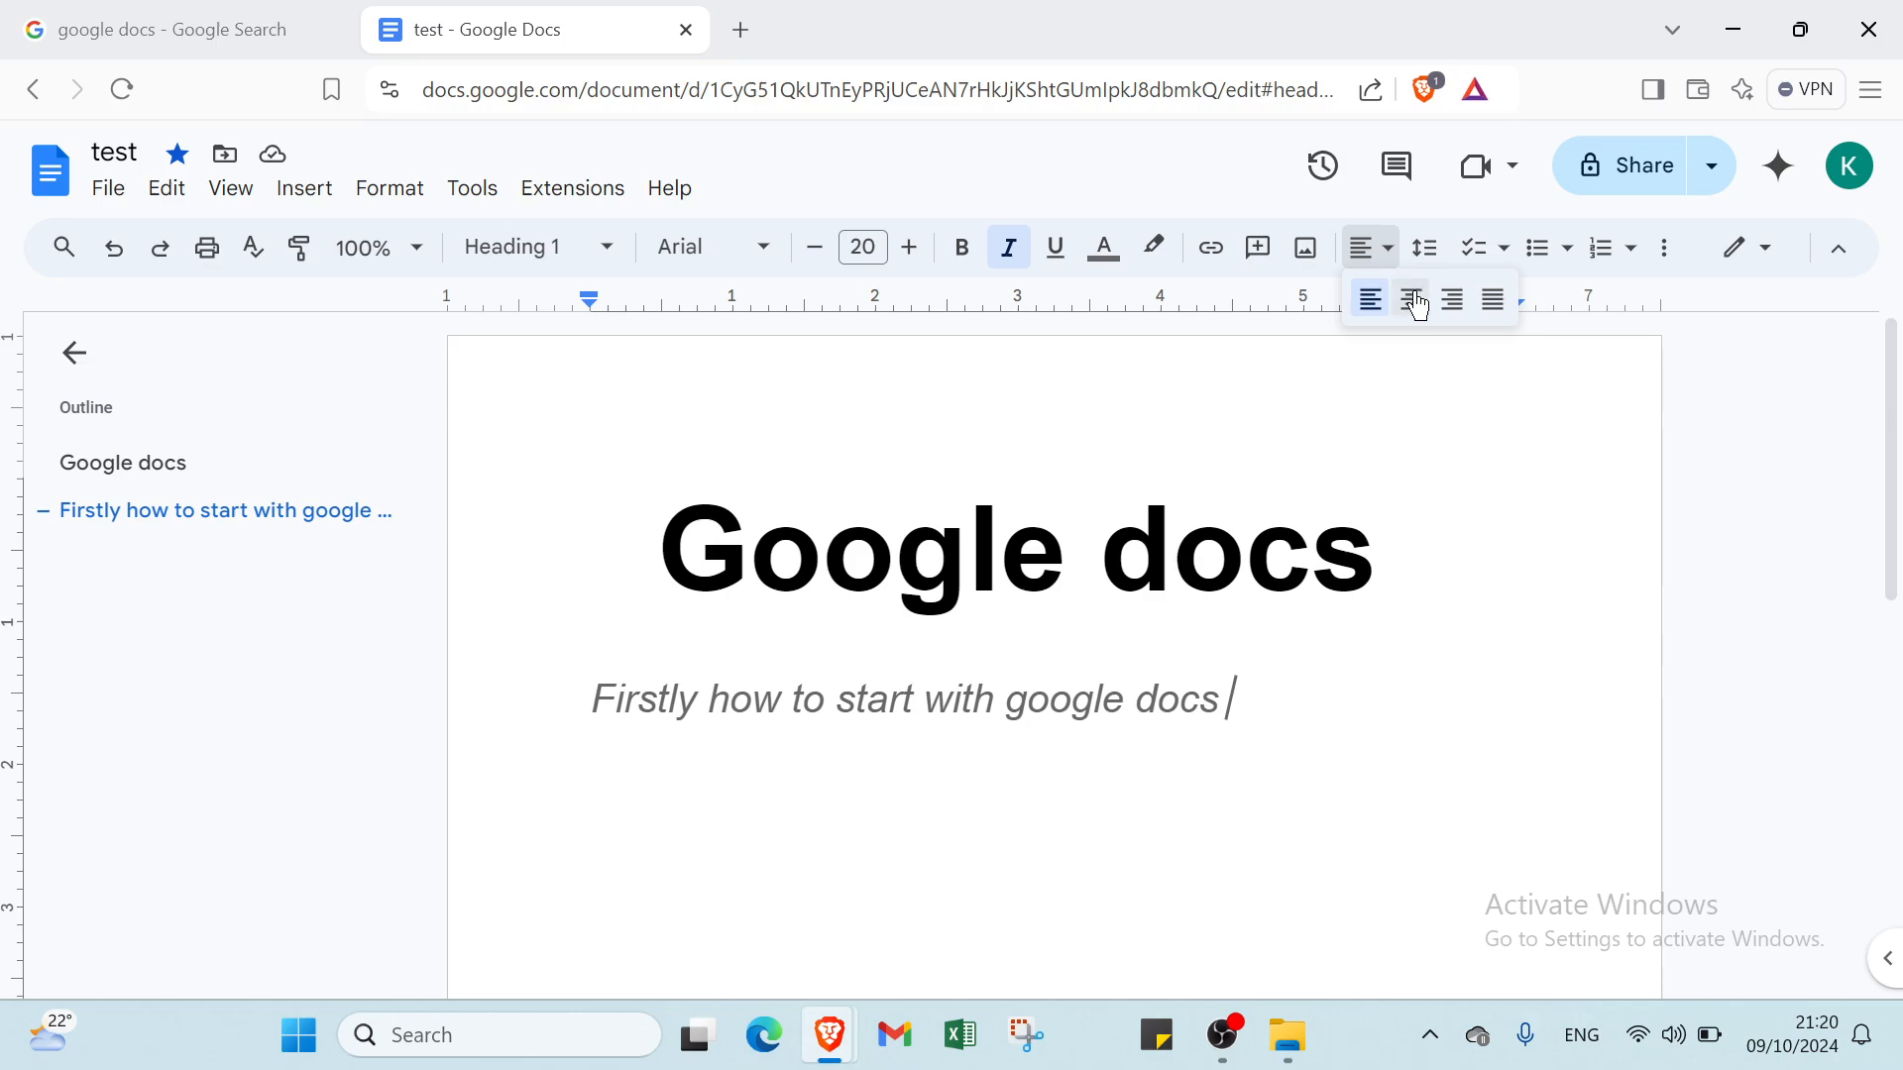
{"action": "left_click", "coordinate": [1414, 301]}
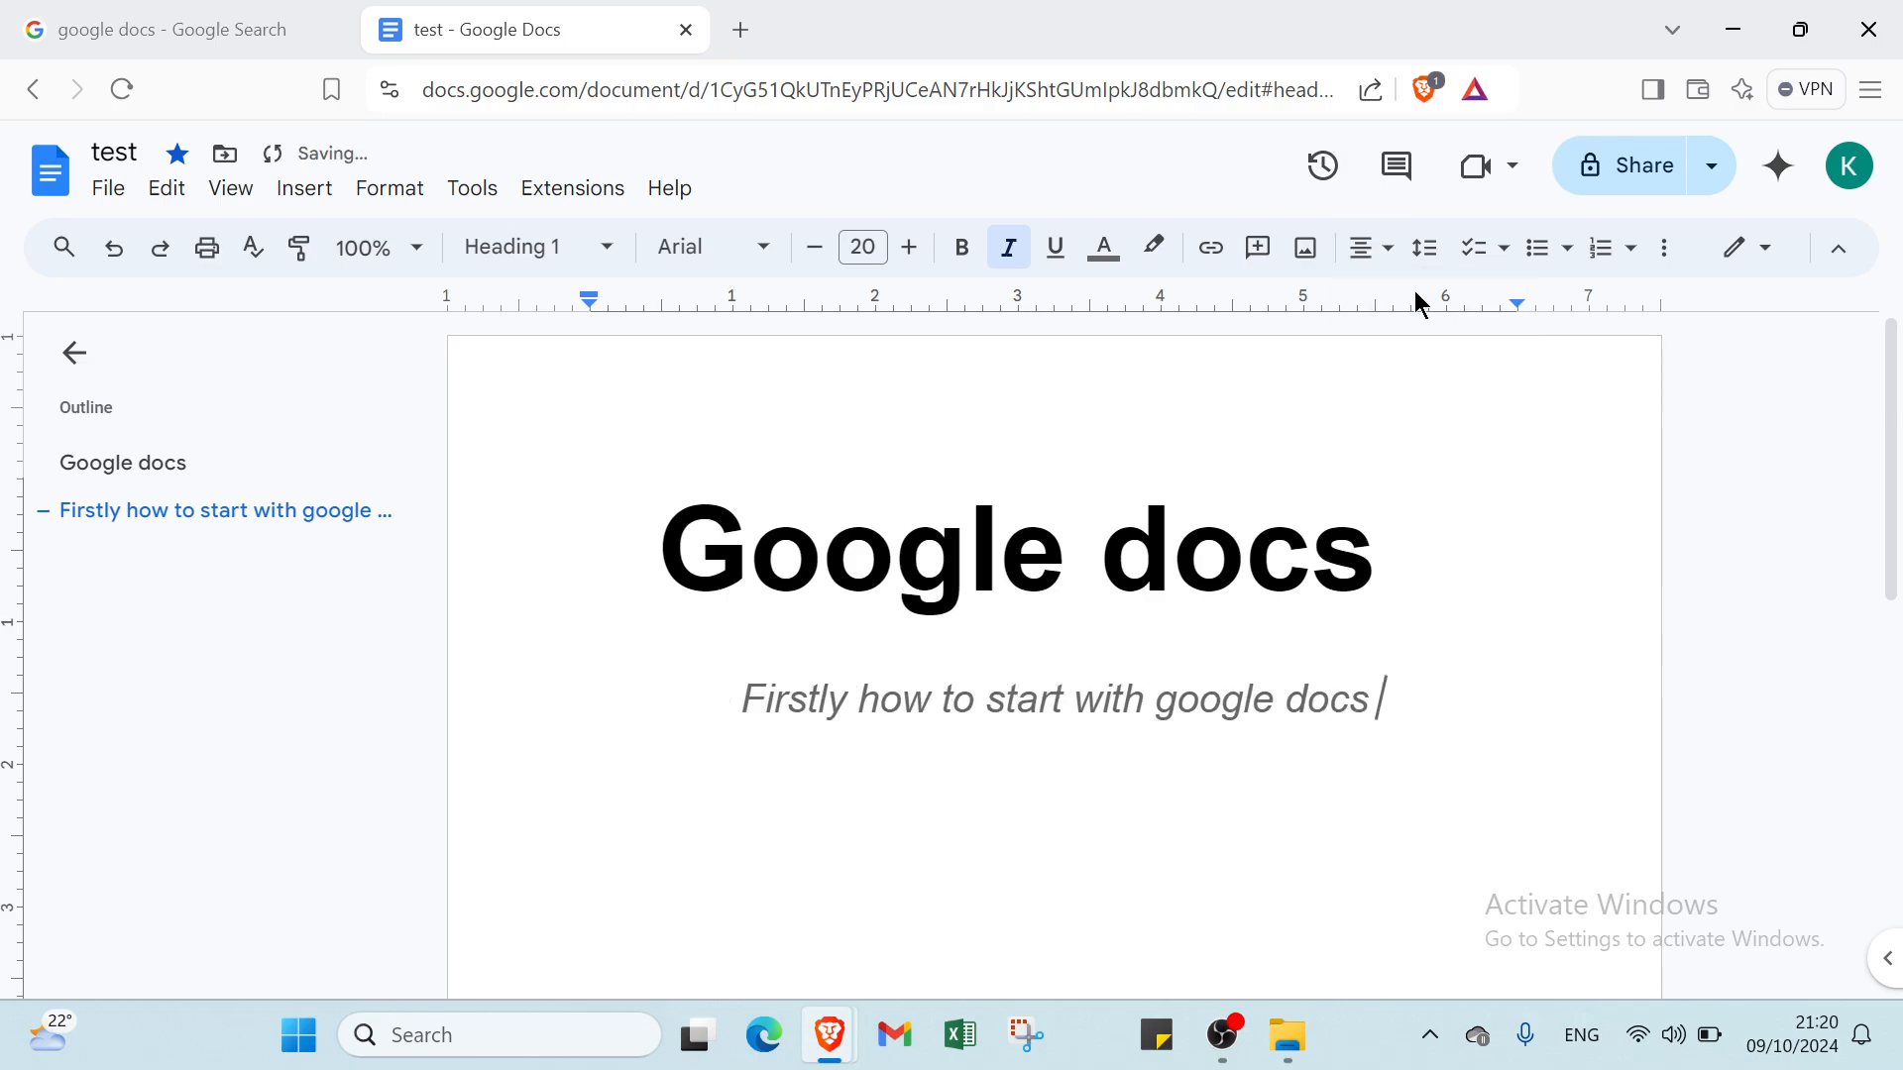
{"action": "left_click", "coordinate": [1377, 250]}
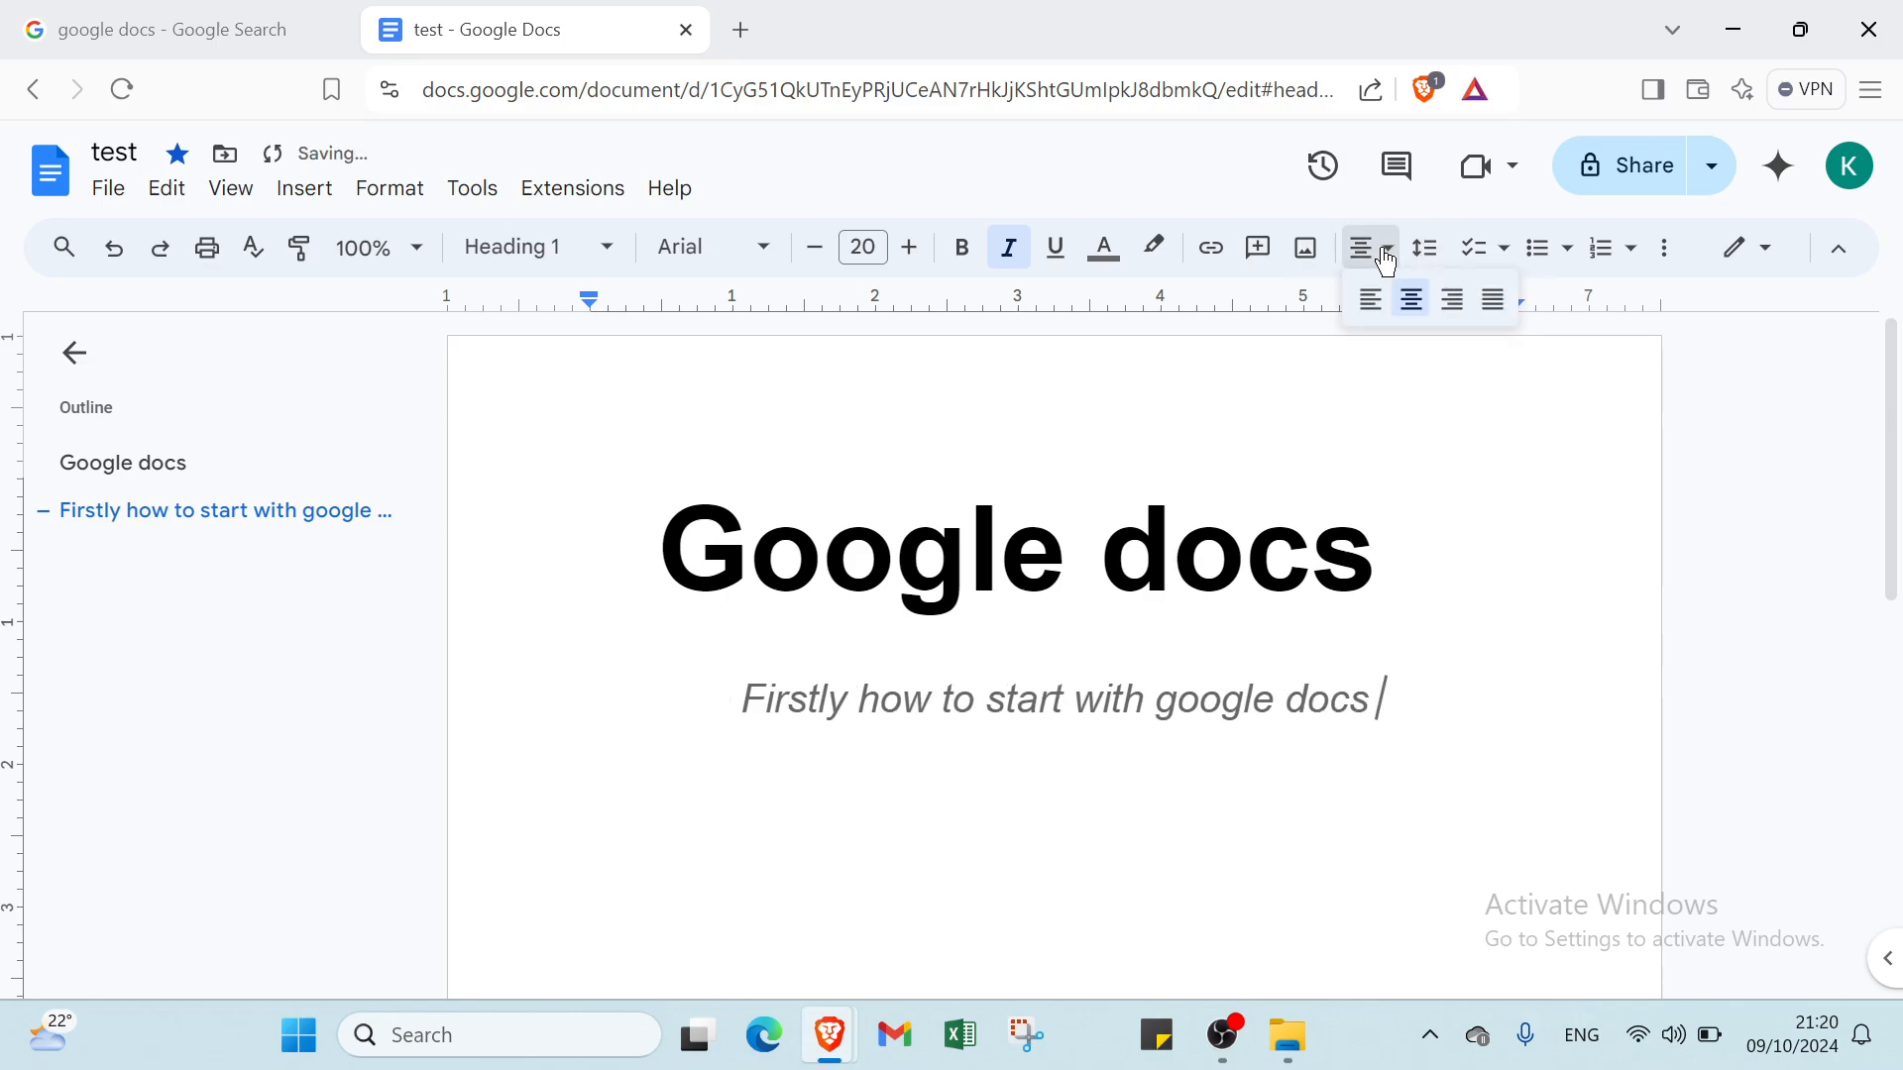
{"action": "left_click", "coordinate": [1488, 300]}
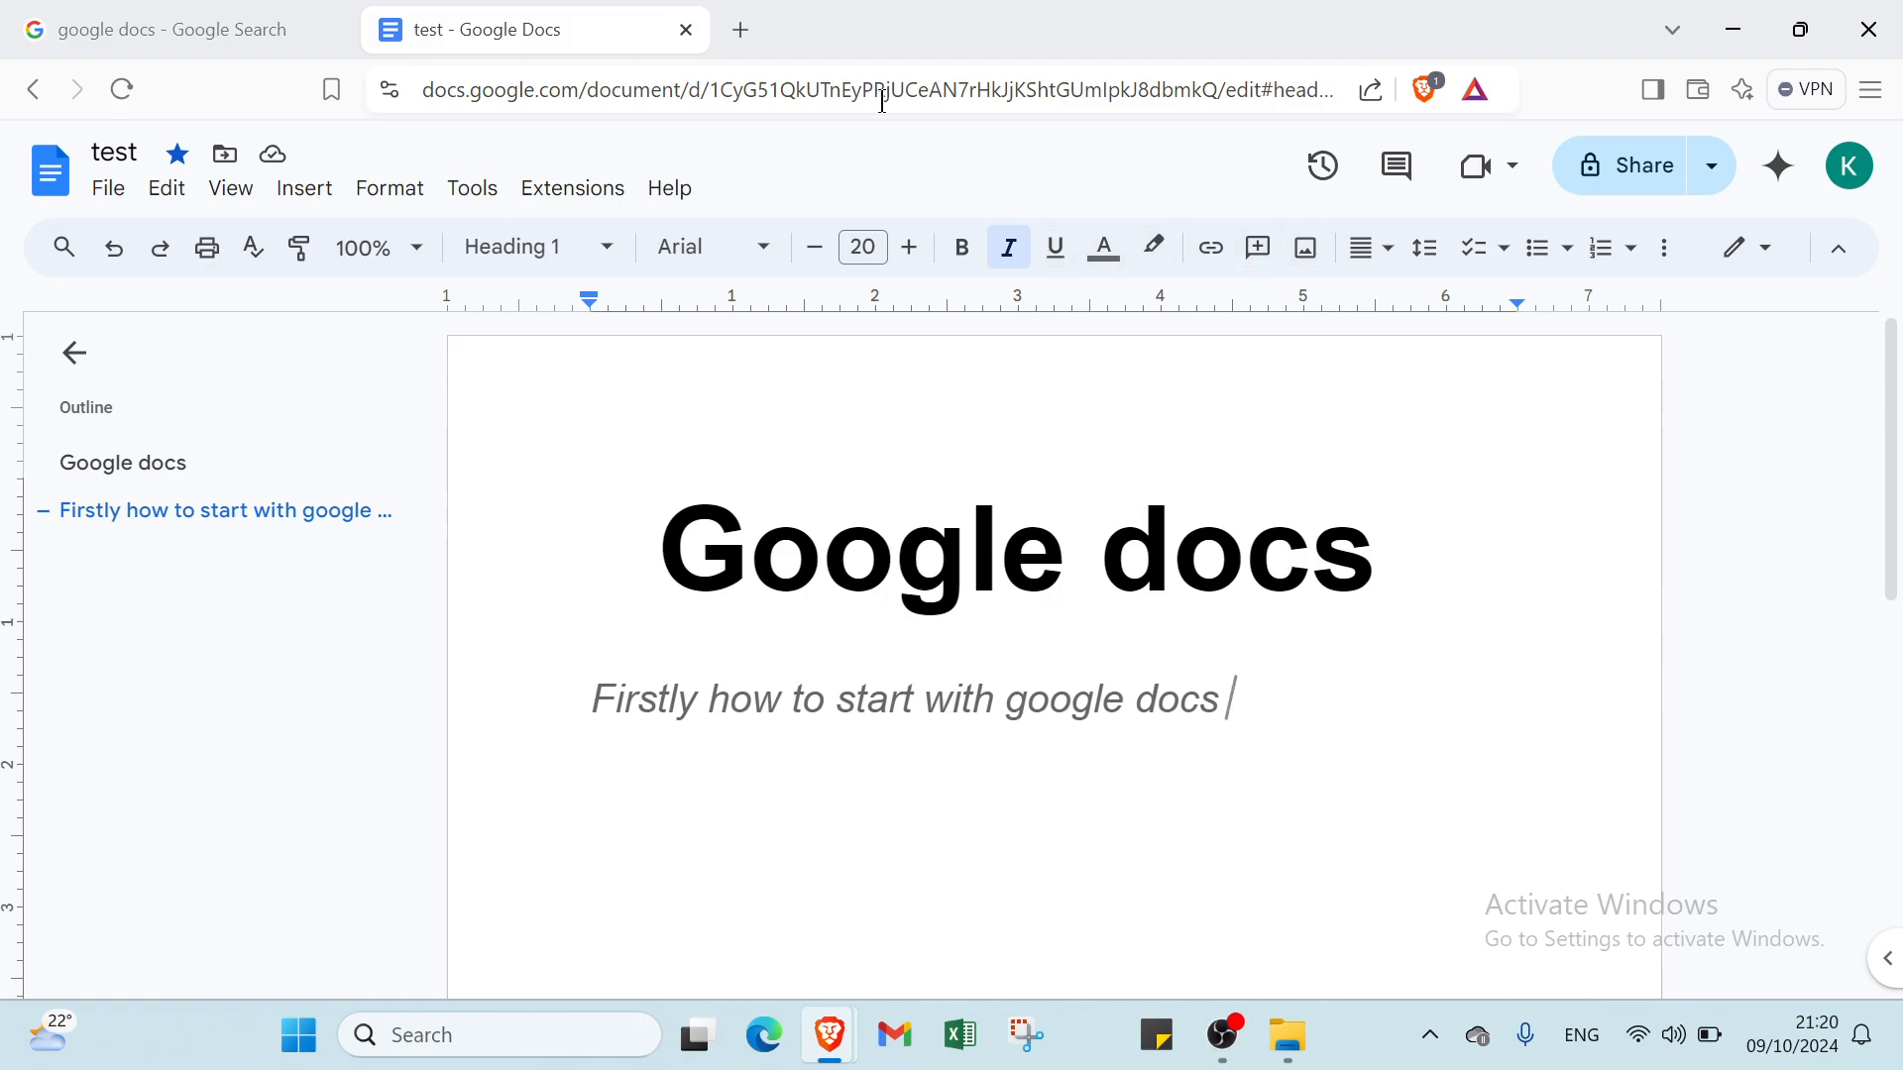
Try the document zoom at 125%, 50% and 75%, and set it back to 100%.
{"action": "left_click", "coordinate": [364, 250]}
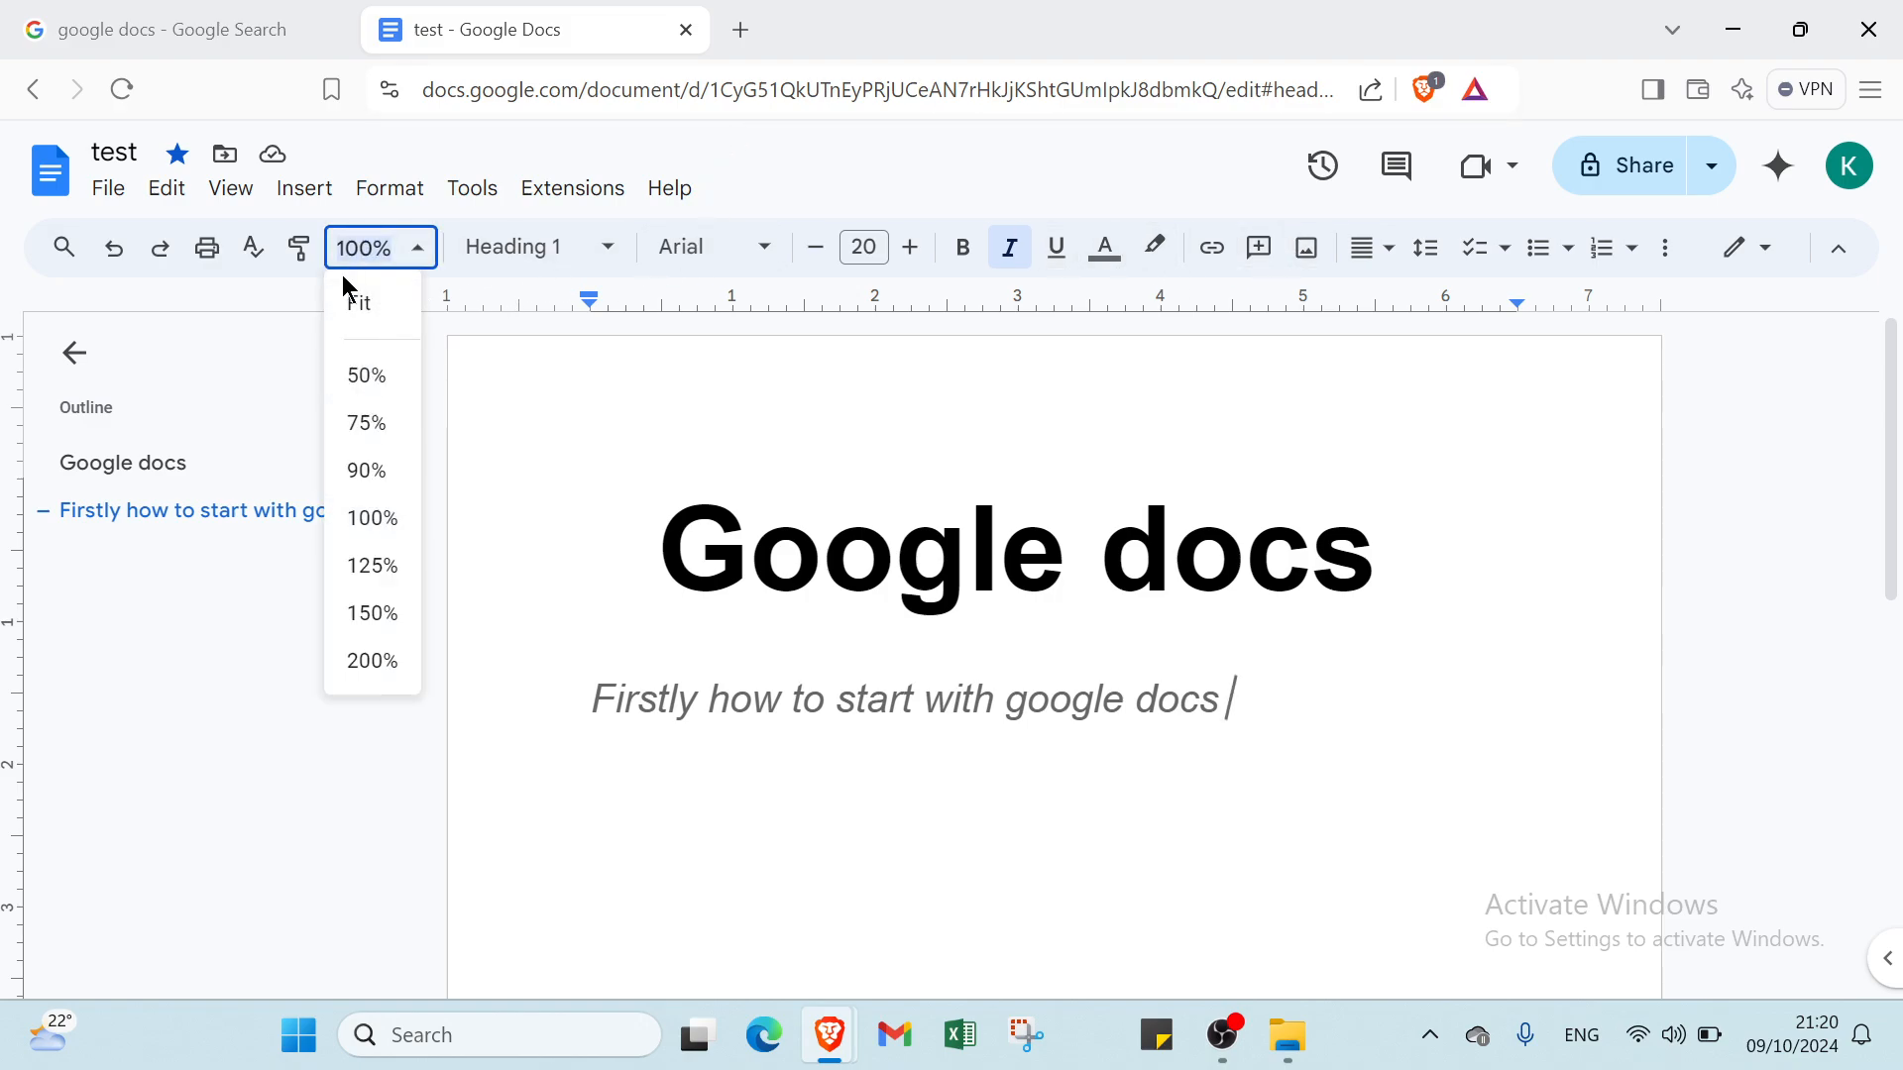
{"action": "left_click", "coordinate": [386, 584]}
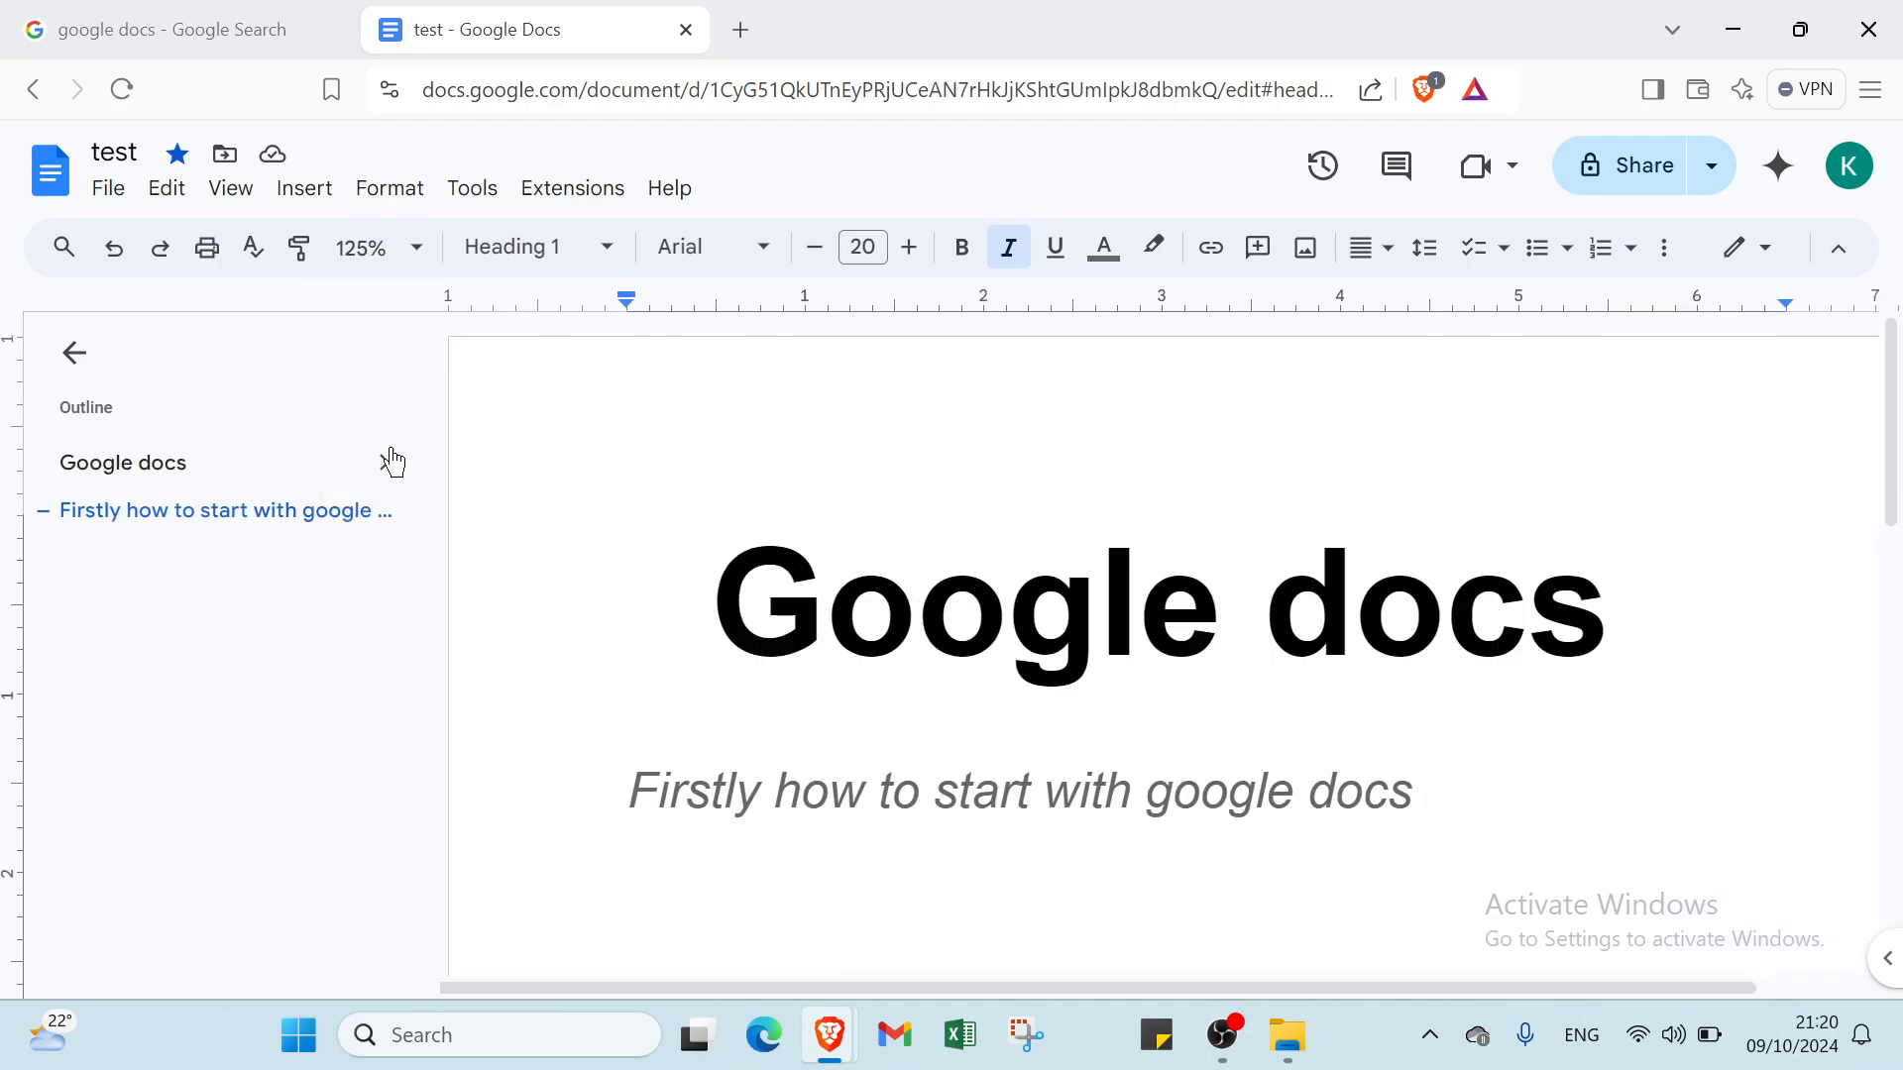
{"action": "left_click", "coordinate": [416, 253]}
{"action": "left_click", "coordinate": [389, 379]}
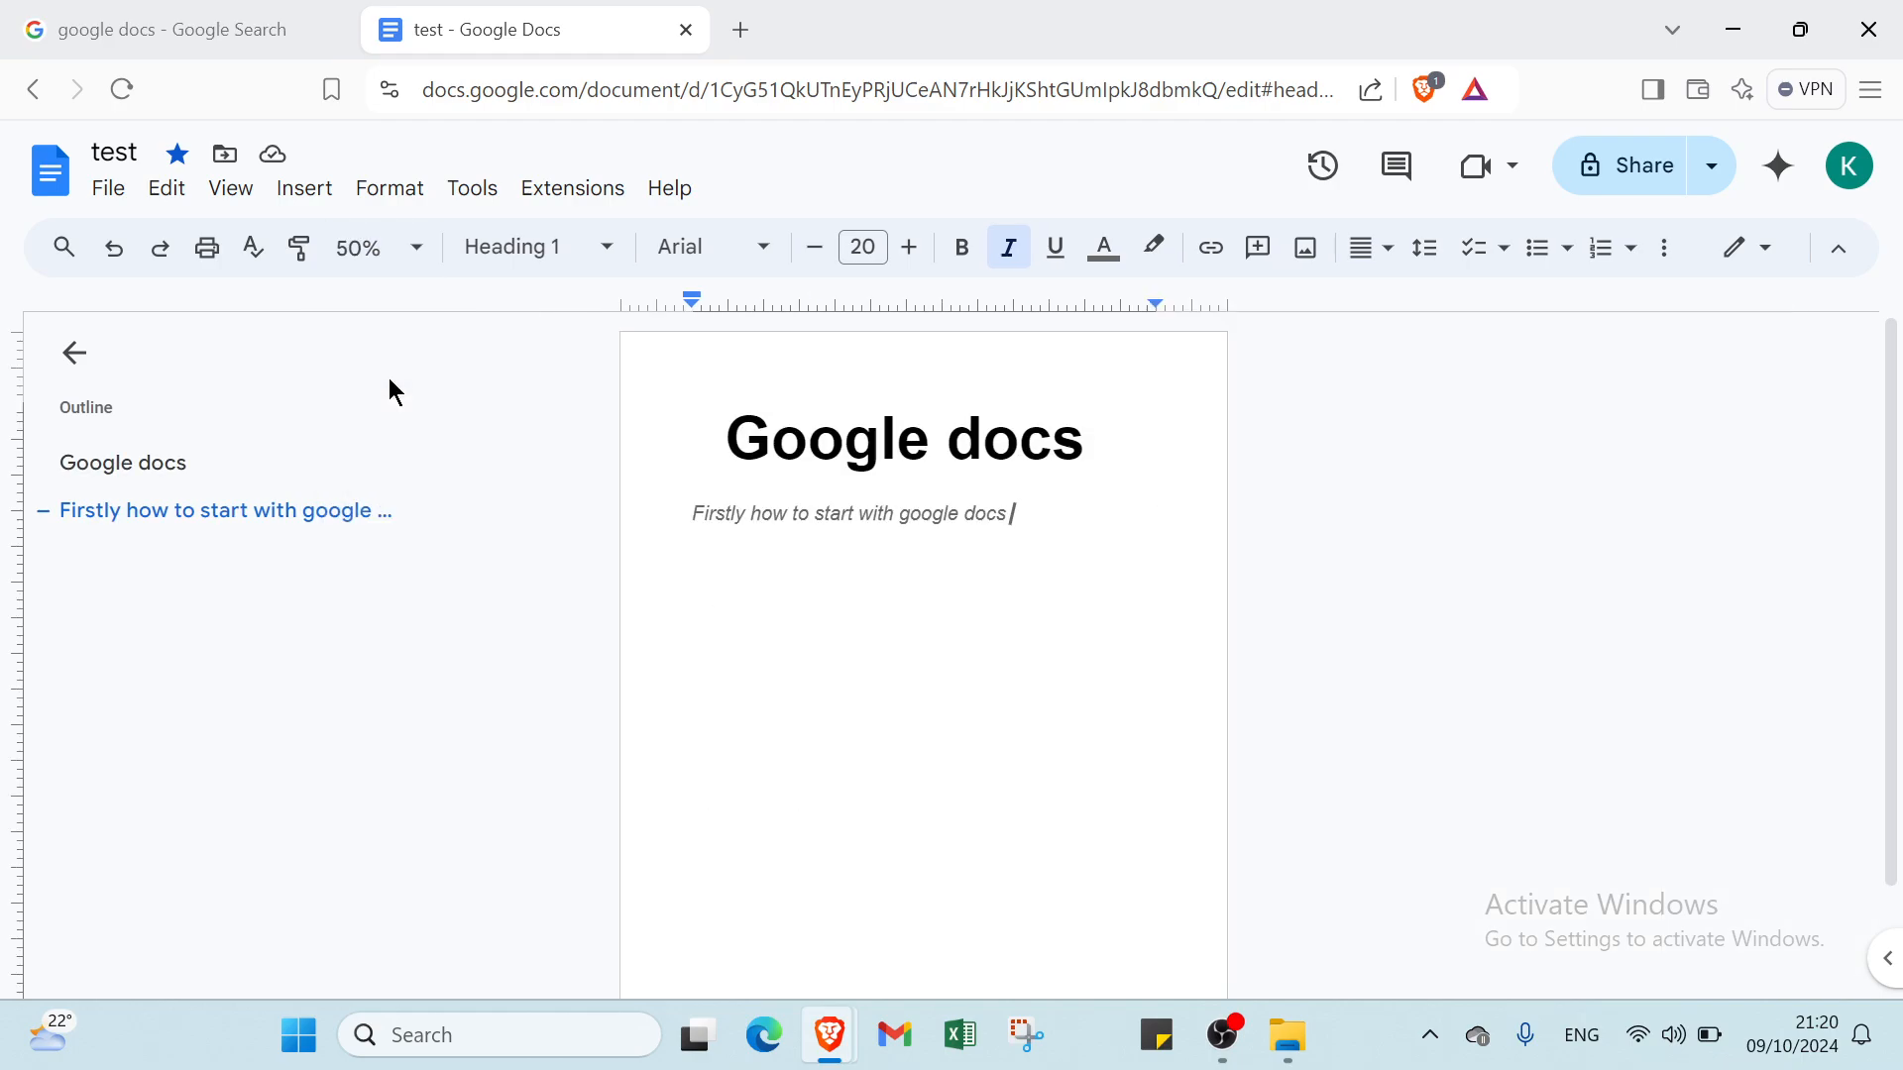
{"action": "left_click", "coordinate": [388, 250]}
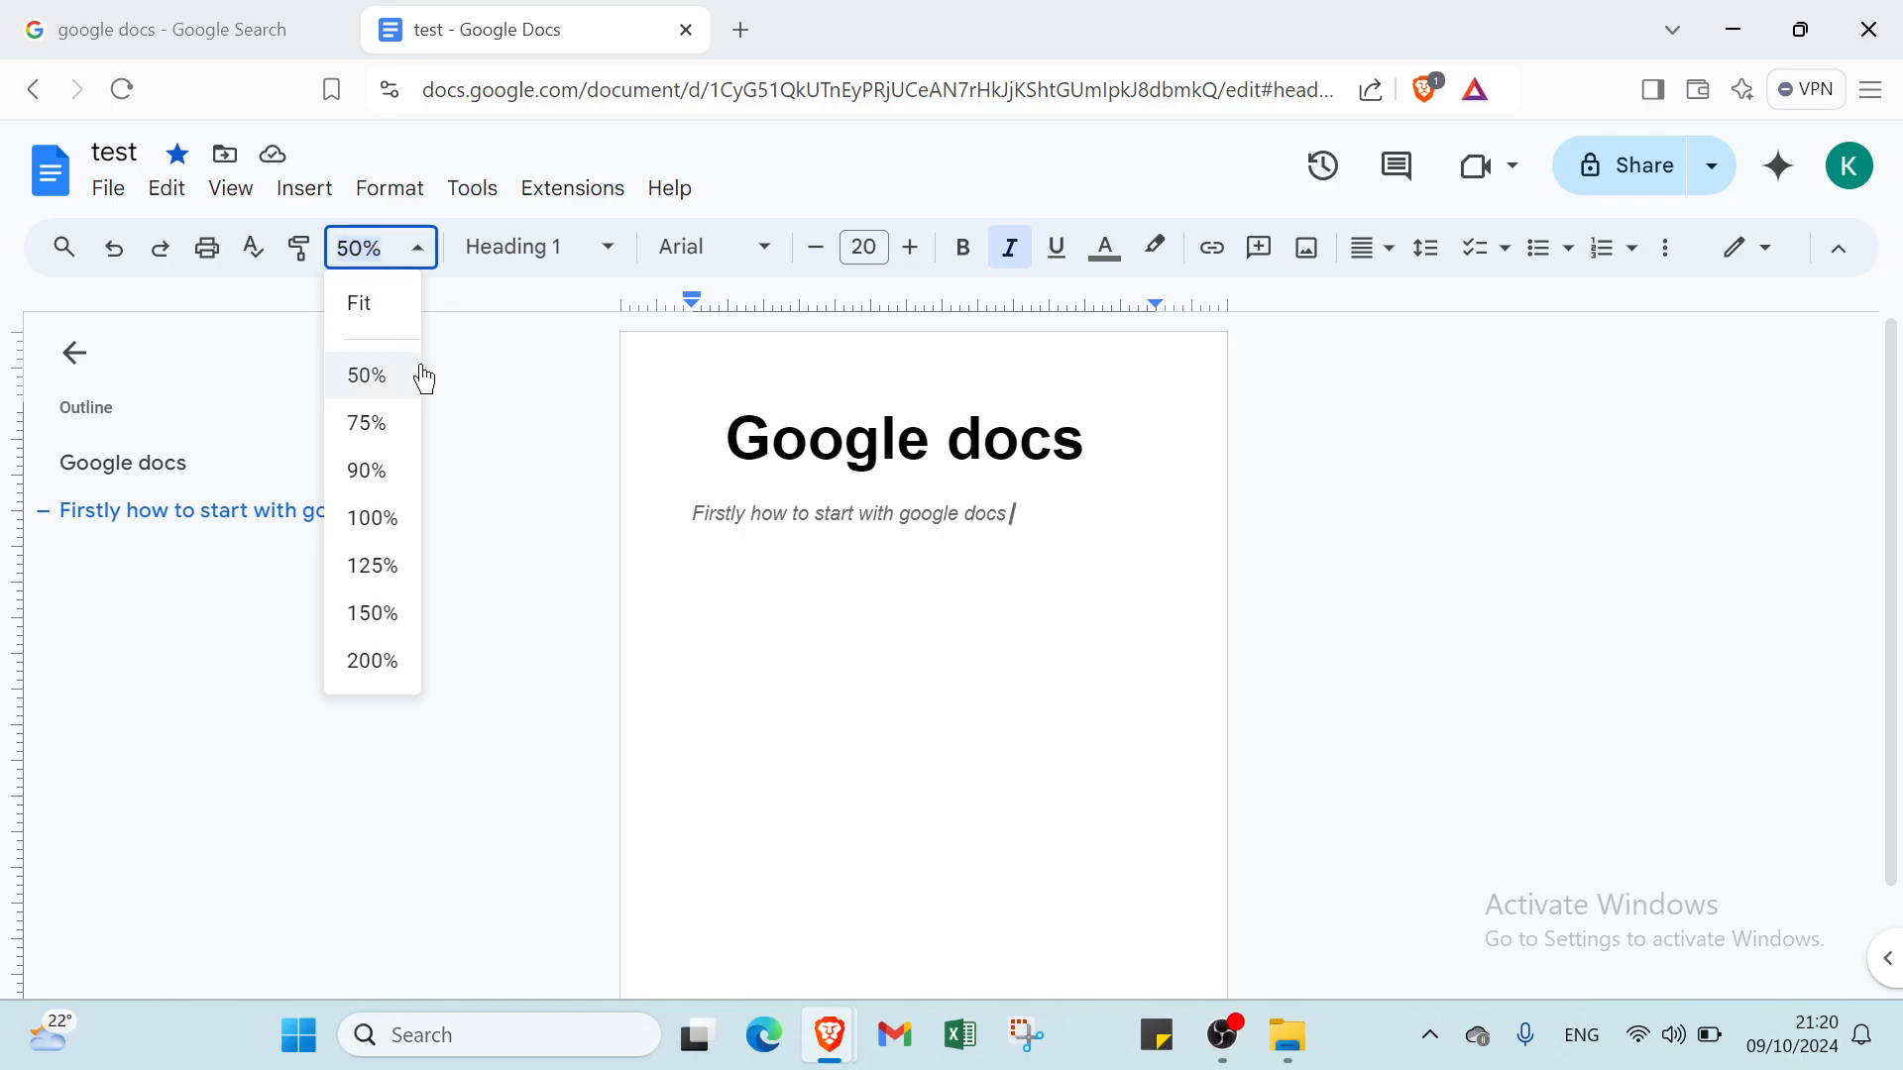
{"action": "left_click", "coordinate": [407, 424]}
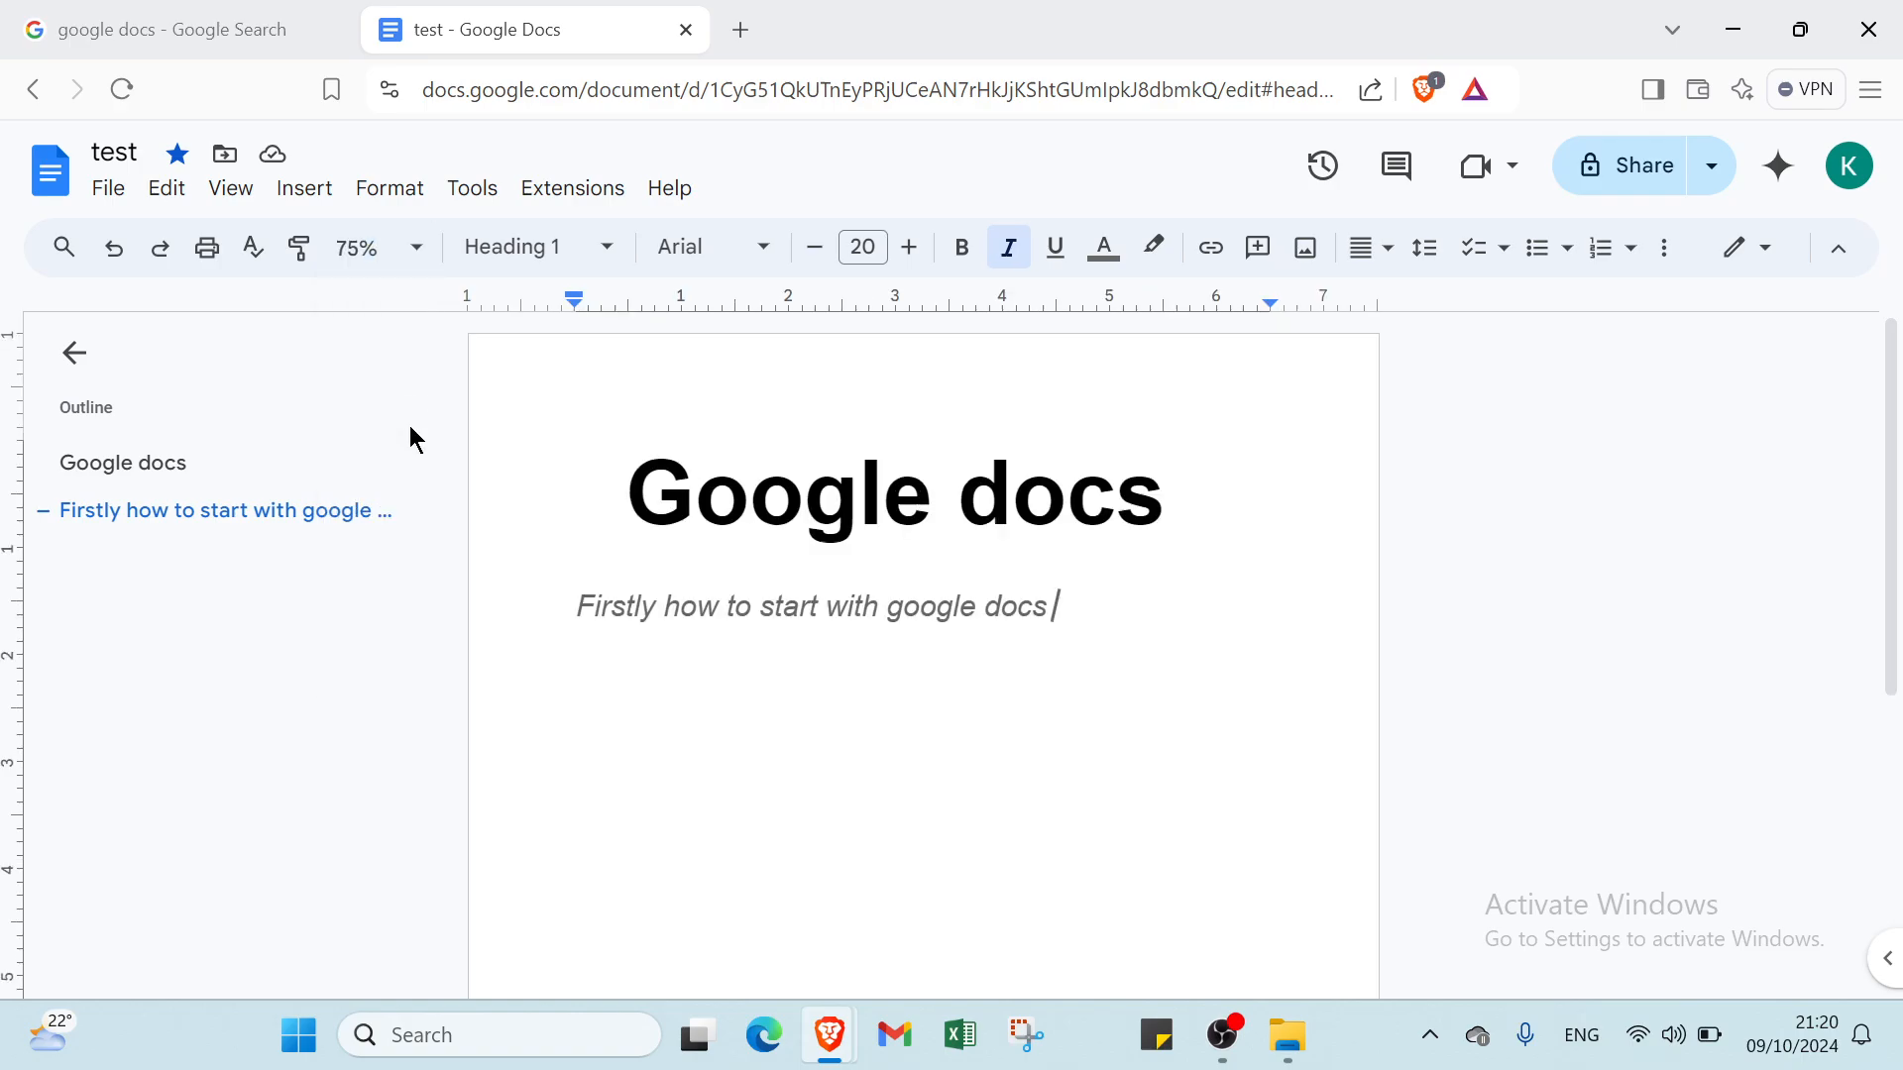
{"action": "left_click", "coordinate": [371, 255]}
{"action": "left_click", "coordinate": [382, 515]}
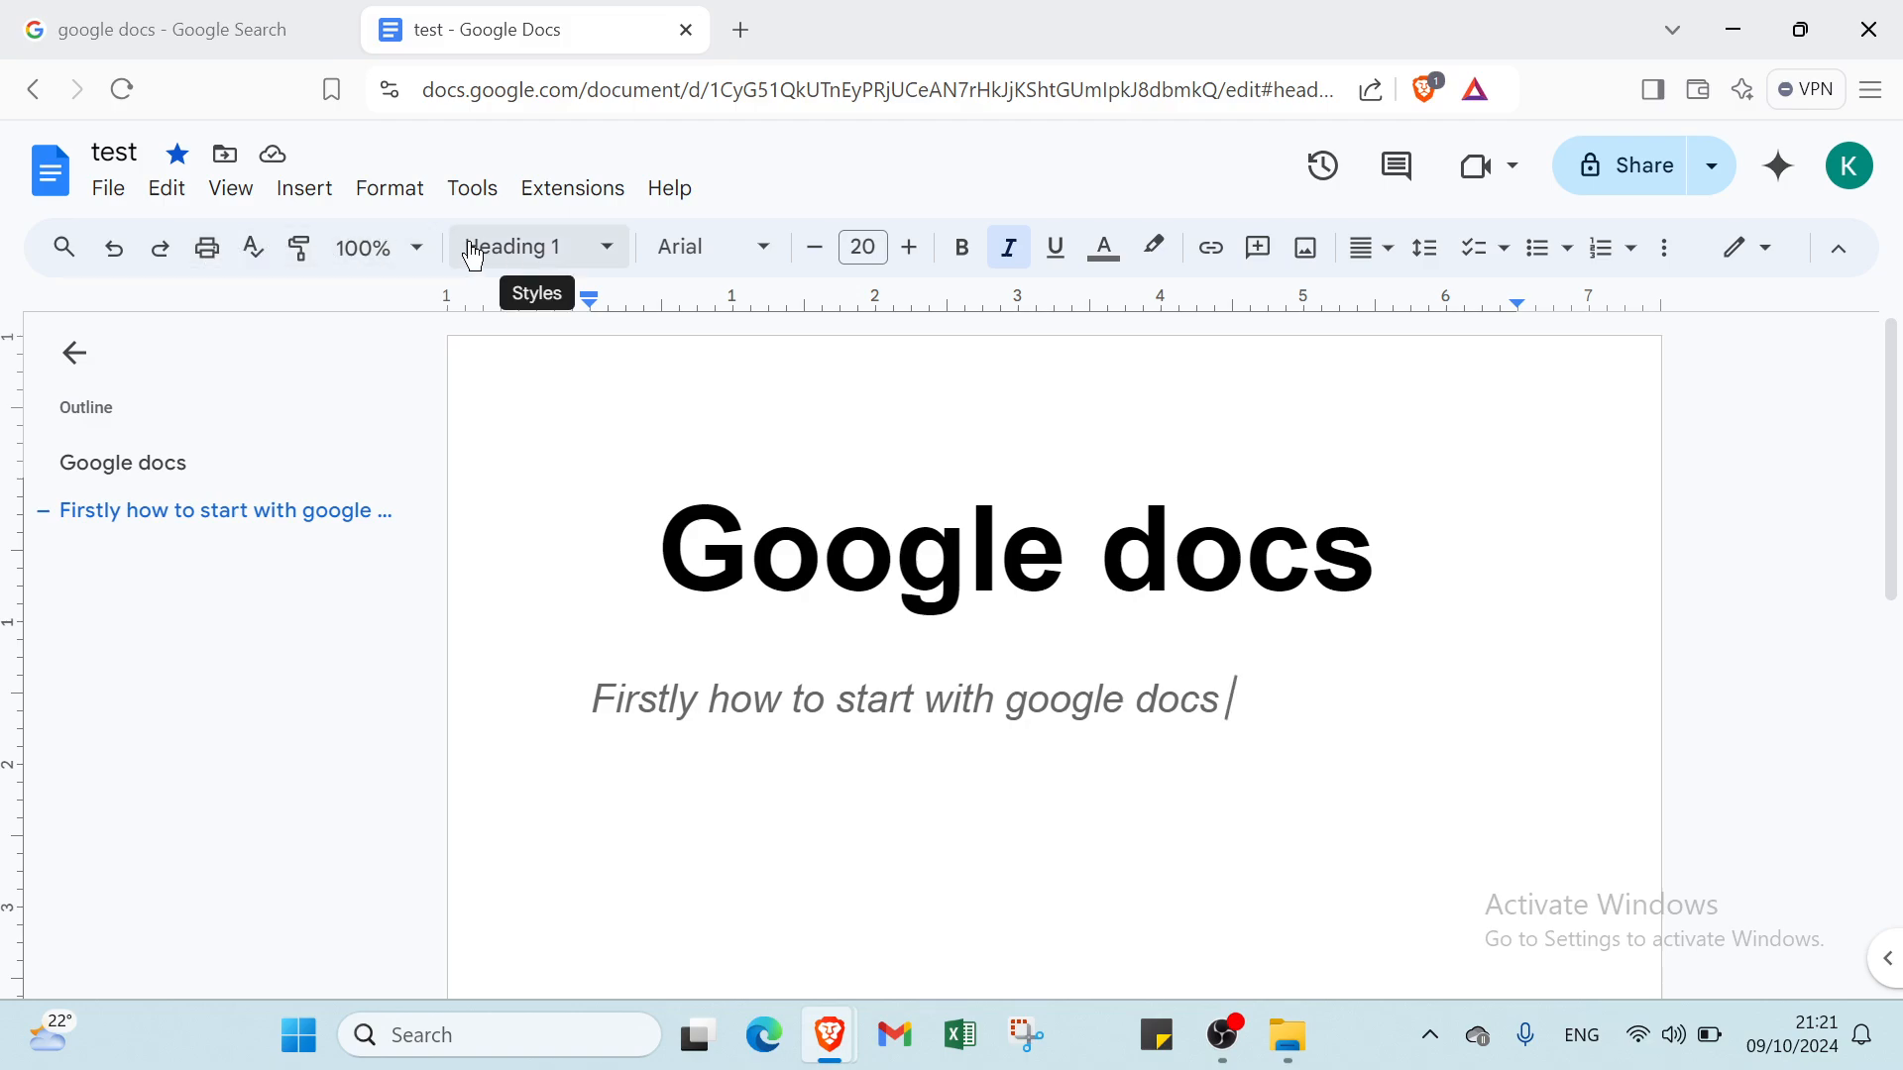
Look through the list of available fonts for the heading line and leave the font as it is.
{"action": "left_click", "coordinate": [691, 268]}
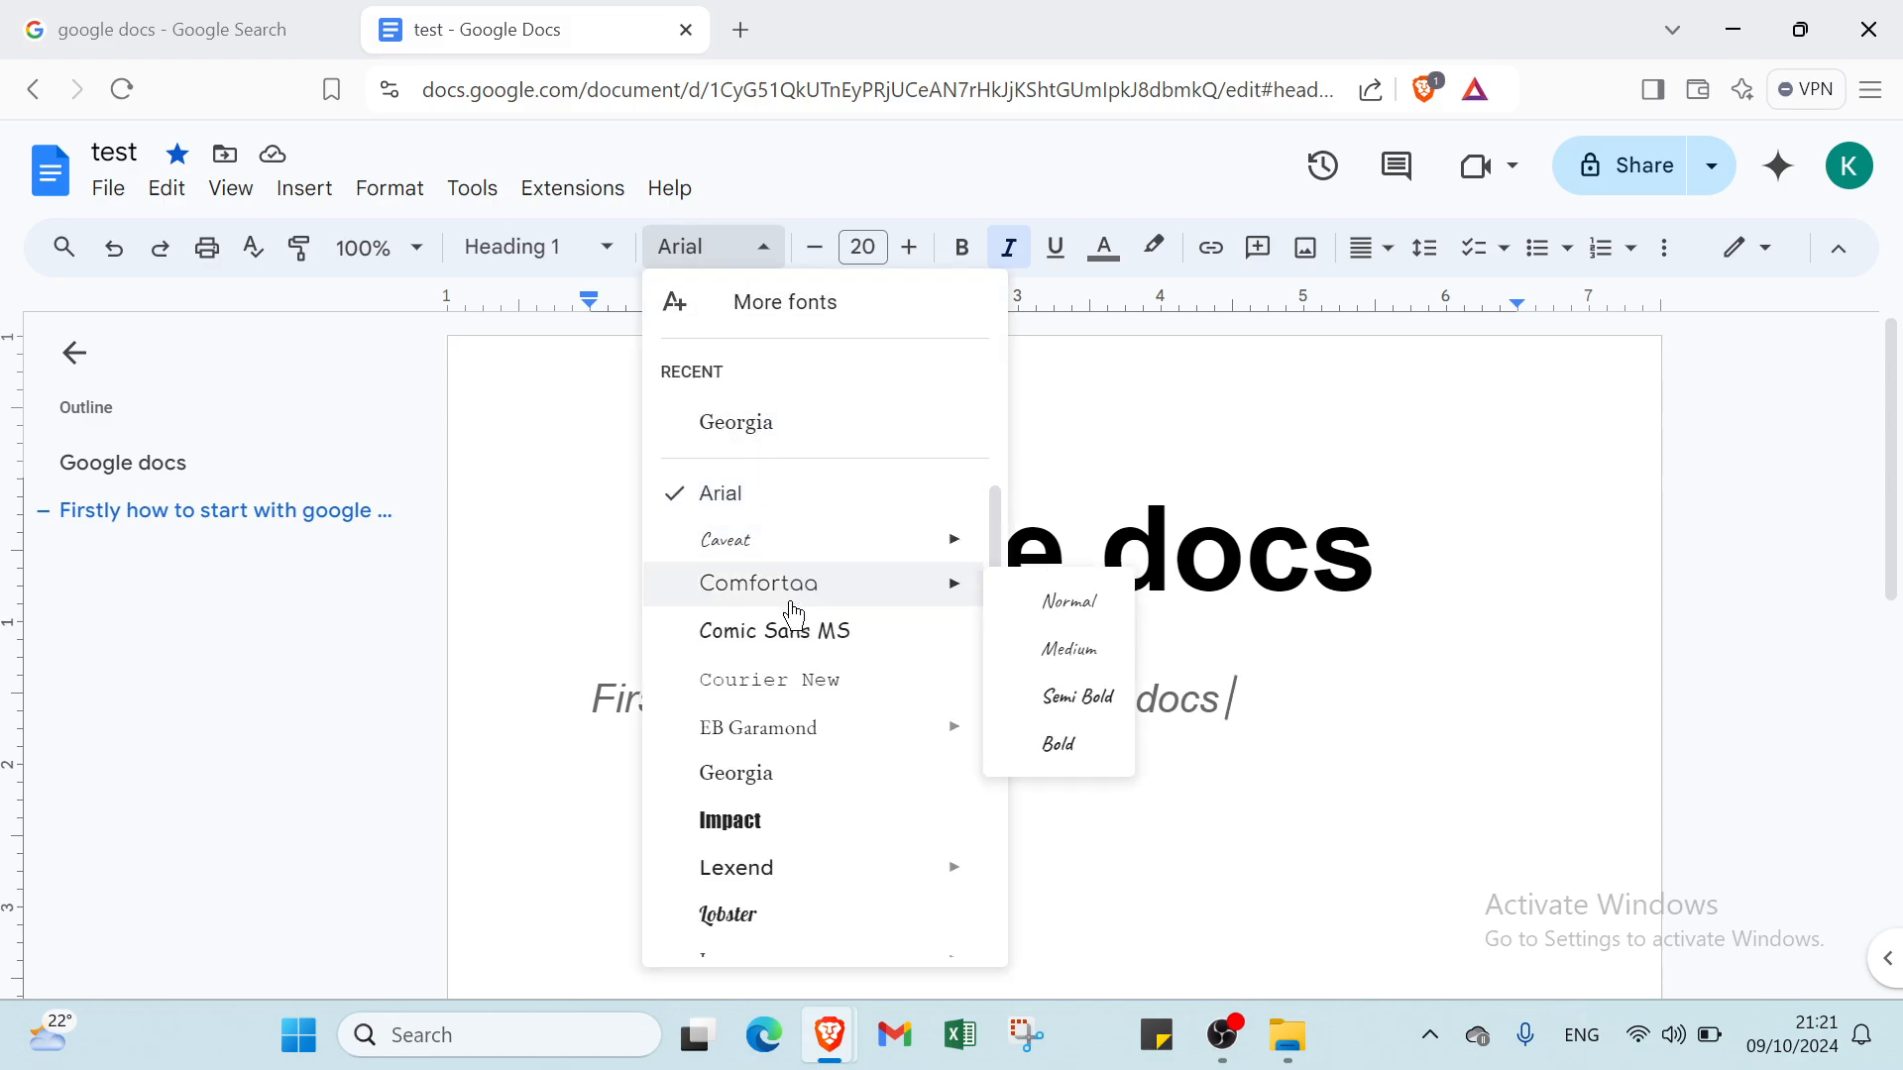
{"action": "scroll", "coordinate": [793, 614], "scroll_direction": "down", "scroll_amount": 6}
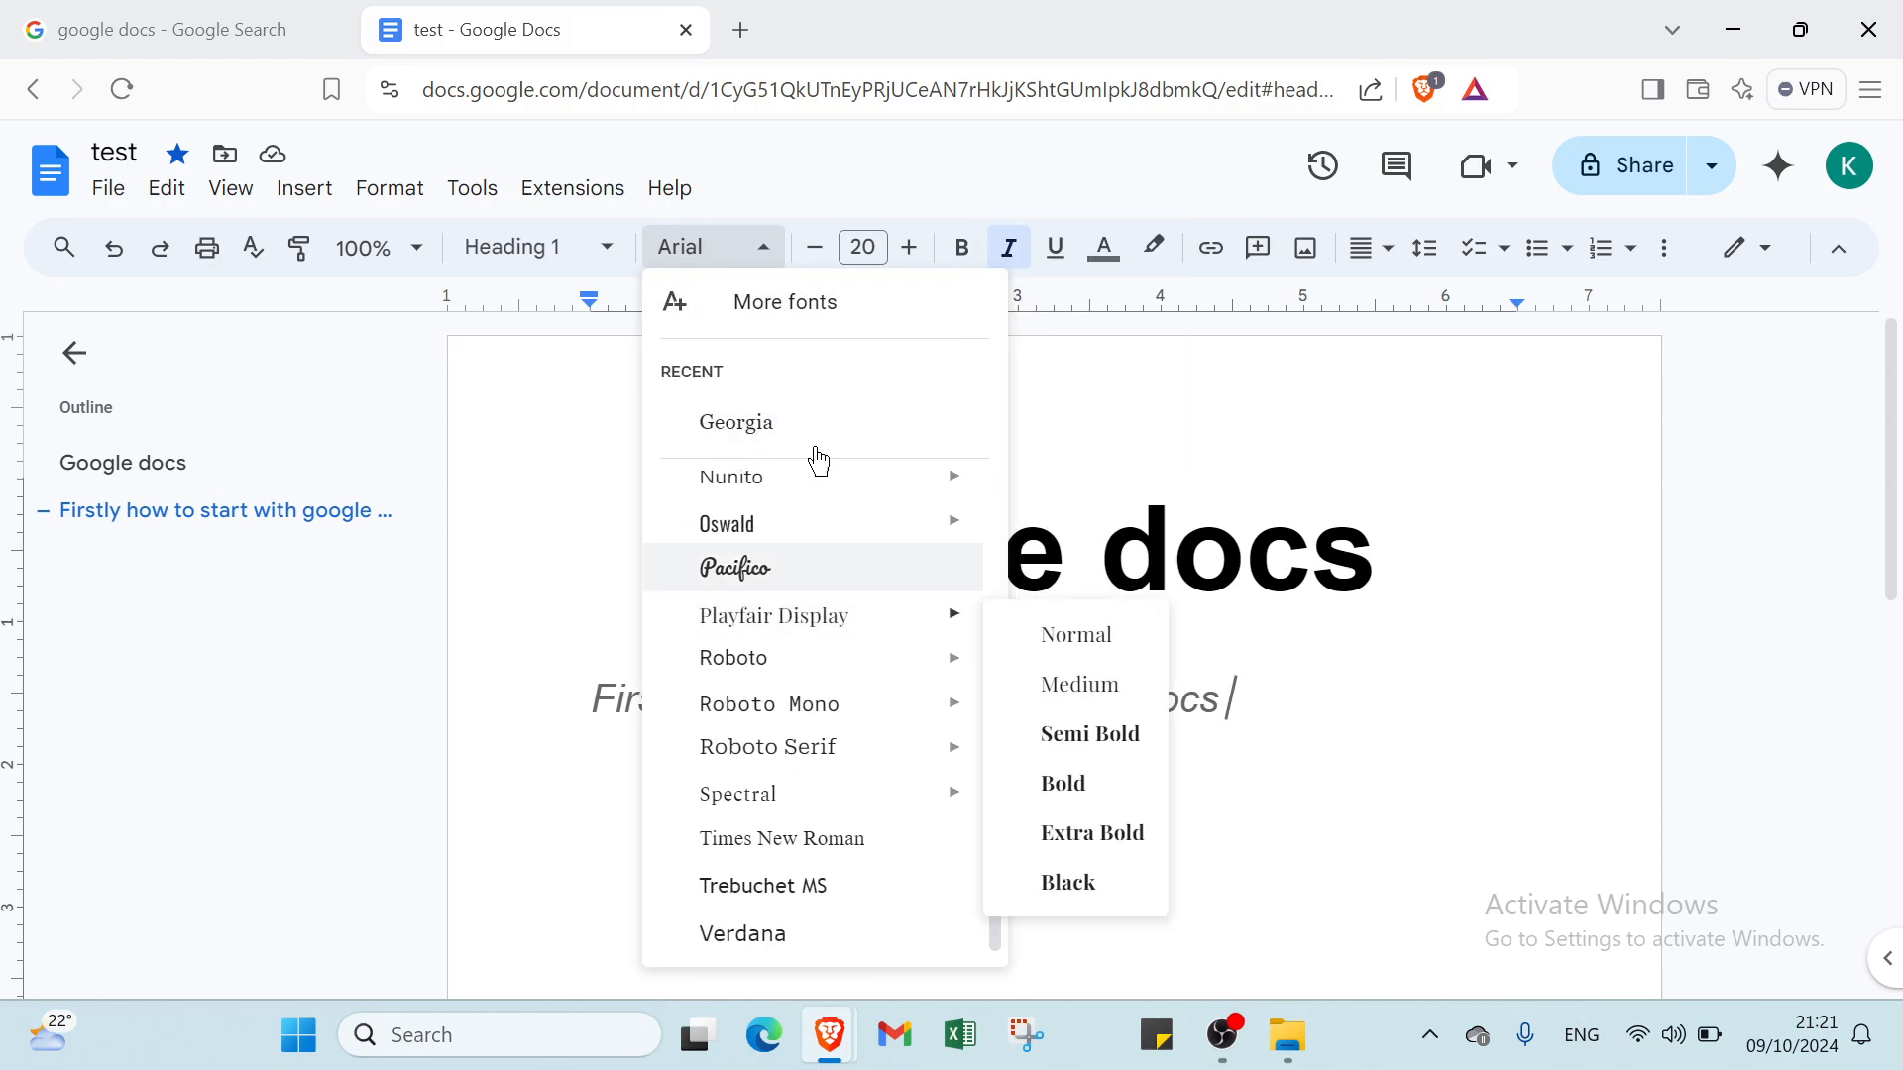
{"action": "left_click", "coordinate": [818, 186]}
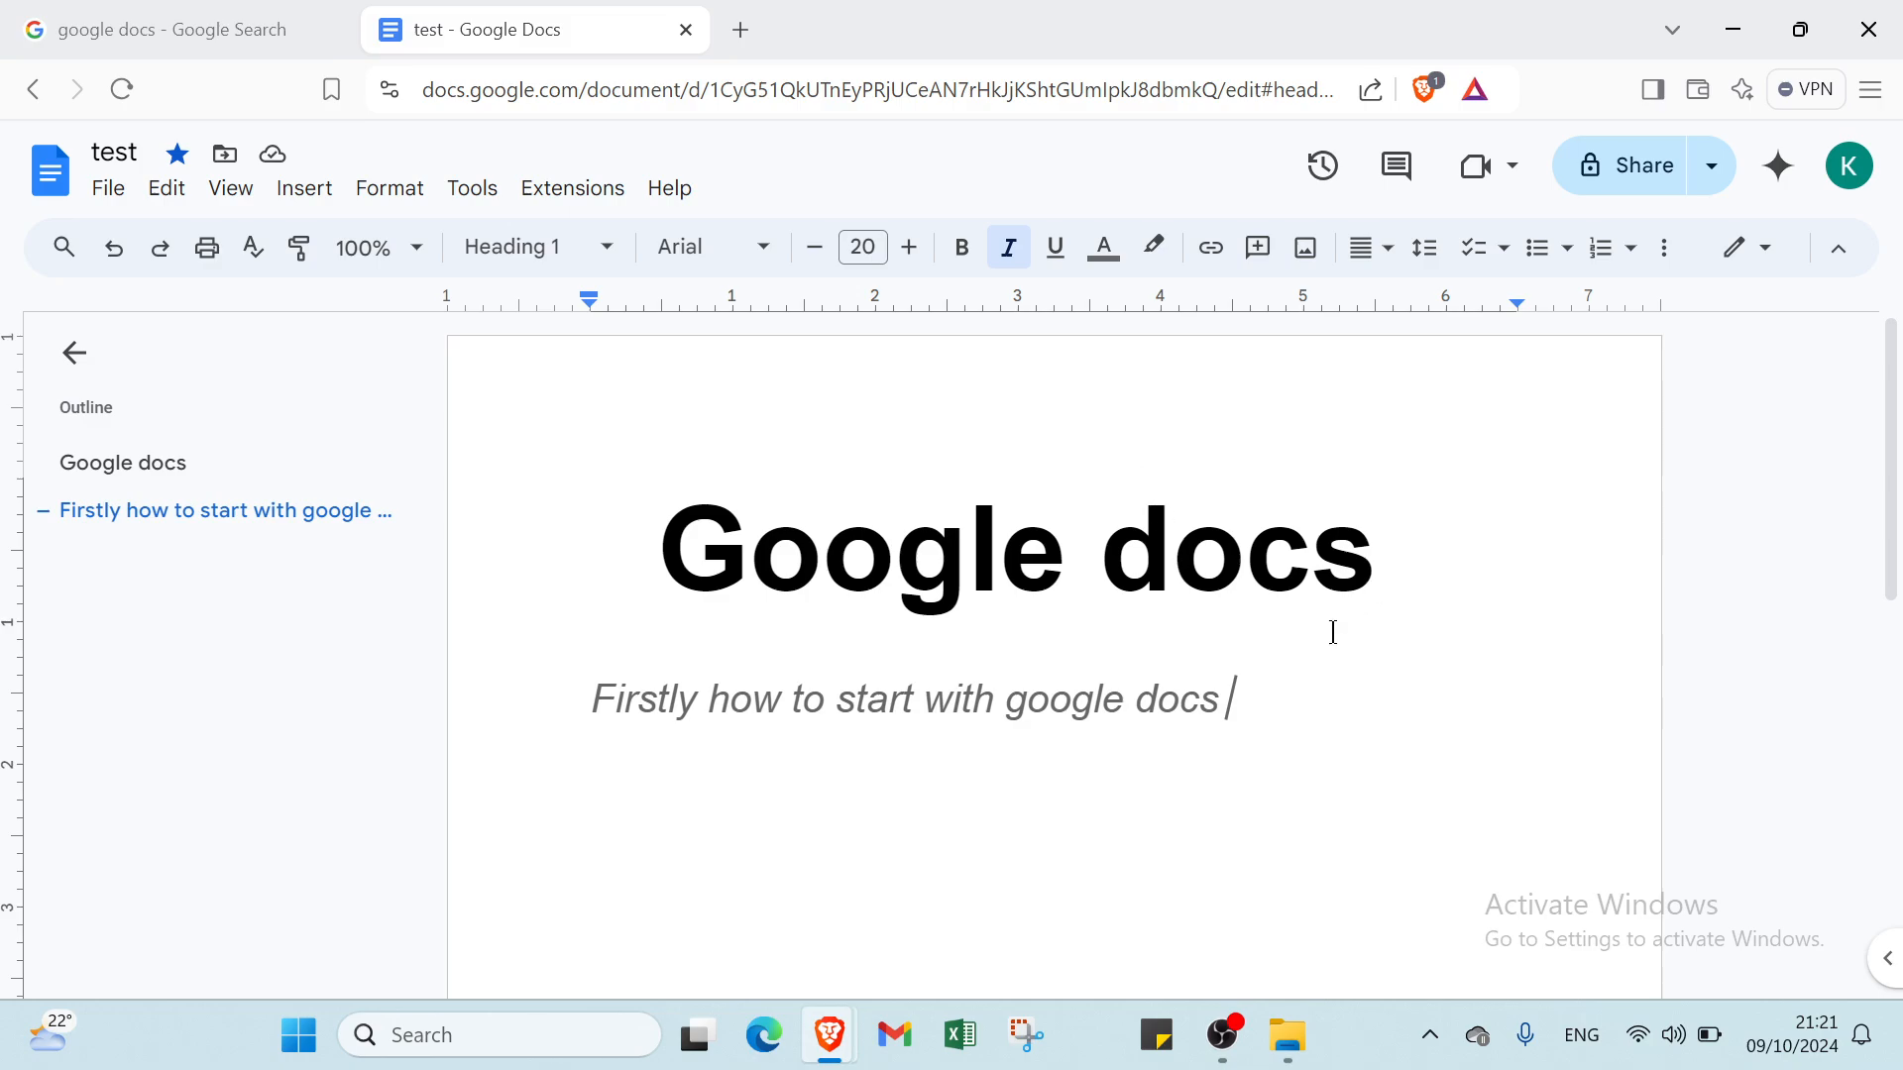
{"action": "scroll", "coordinate": [1374, 734], "scroll_direction": "down", "scroll_amount": 3}
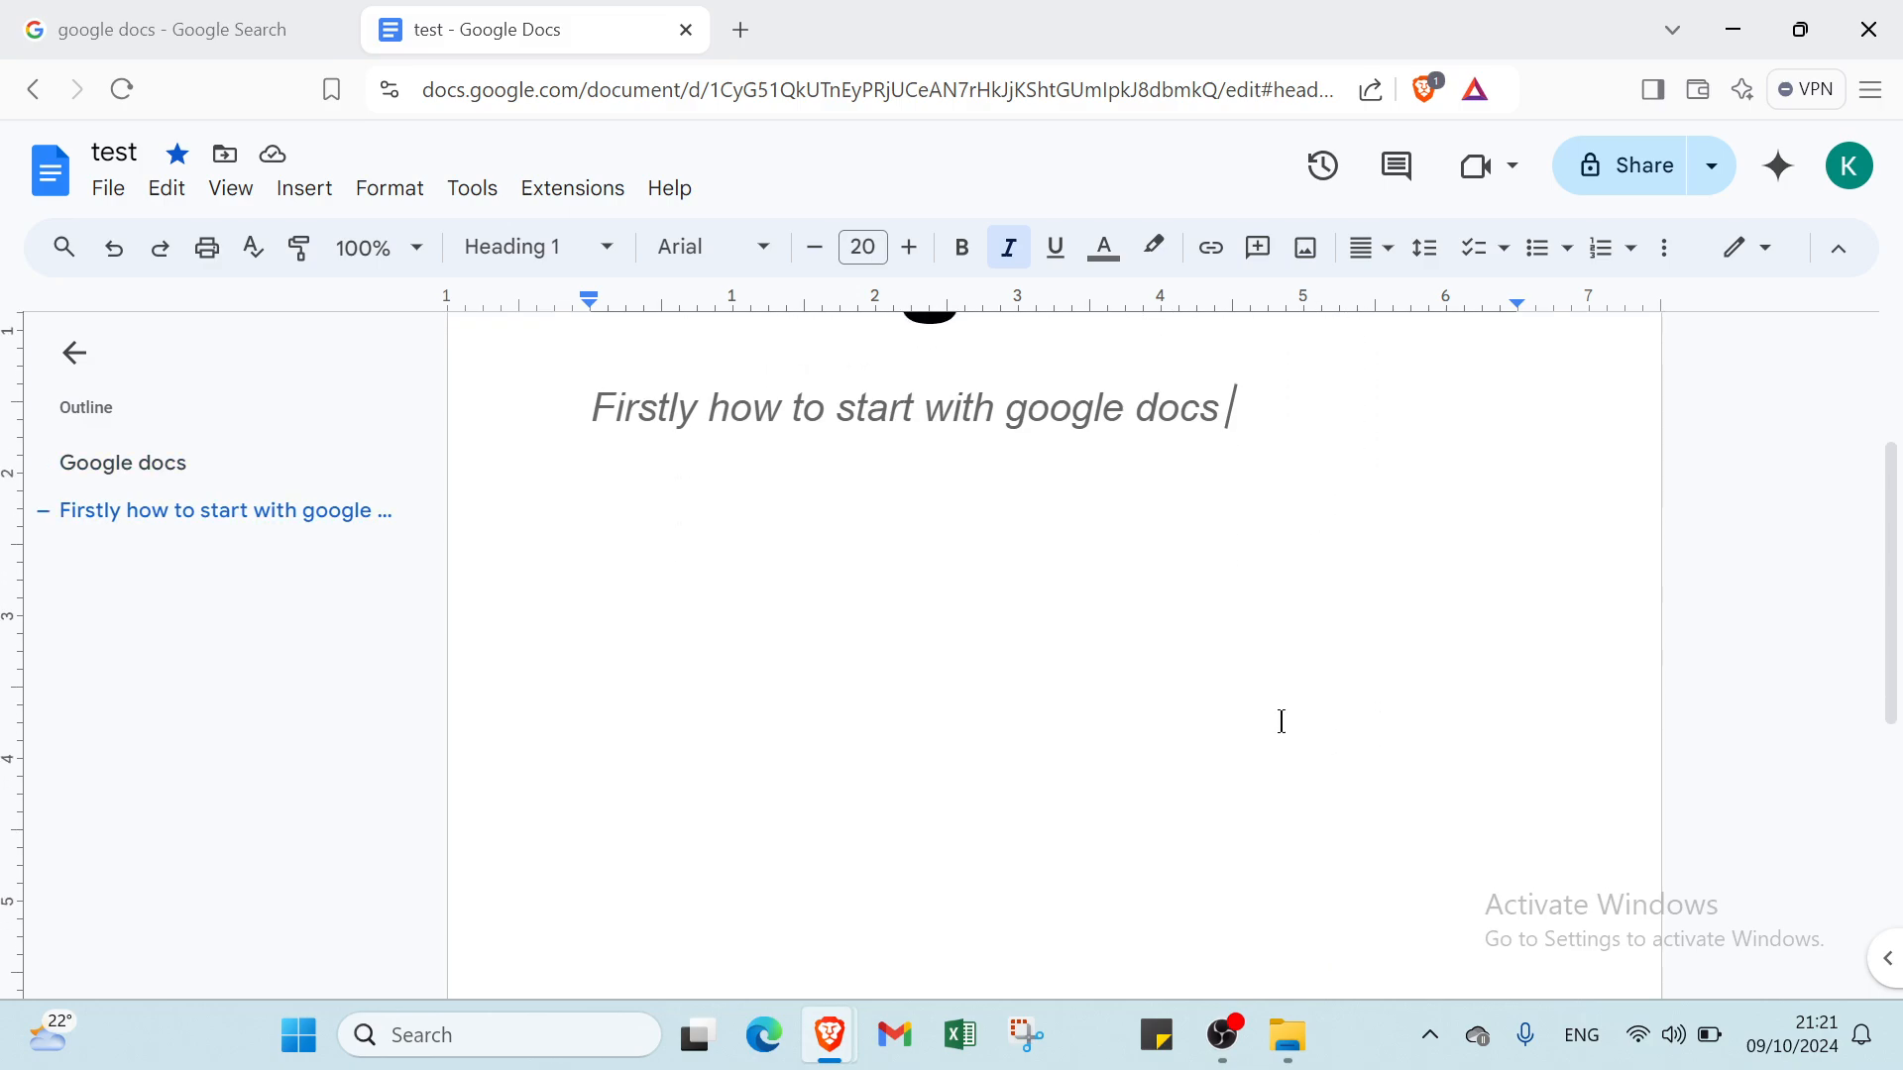
{"action": "scroll", "coordinate": [994, 643], "scroll_direction": "up", "scroll_amount": 3}
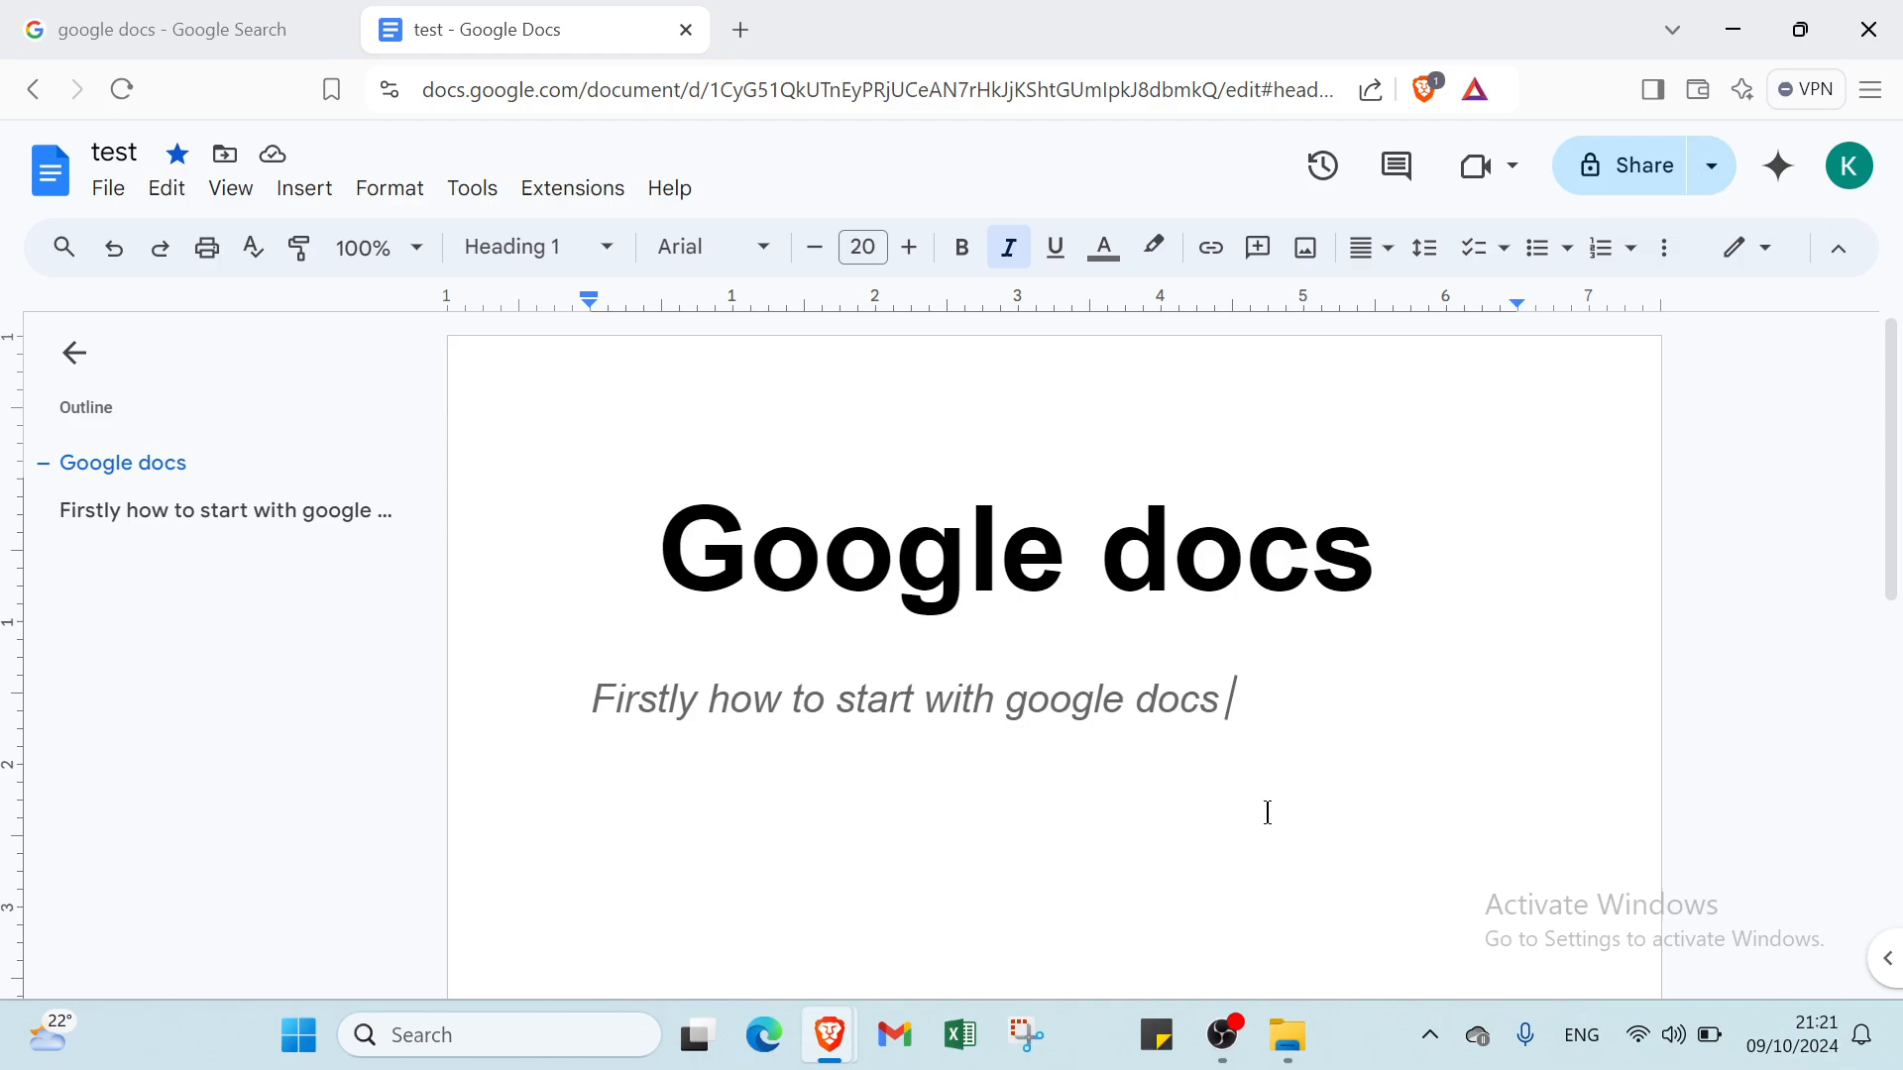
{"action": "left_click", "coordinate": [210, 27]}
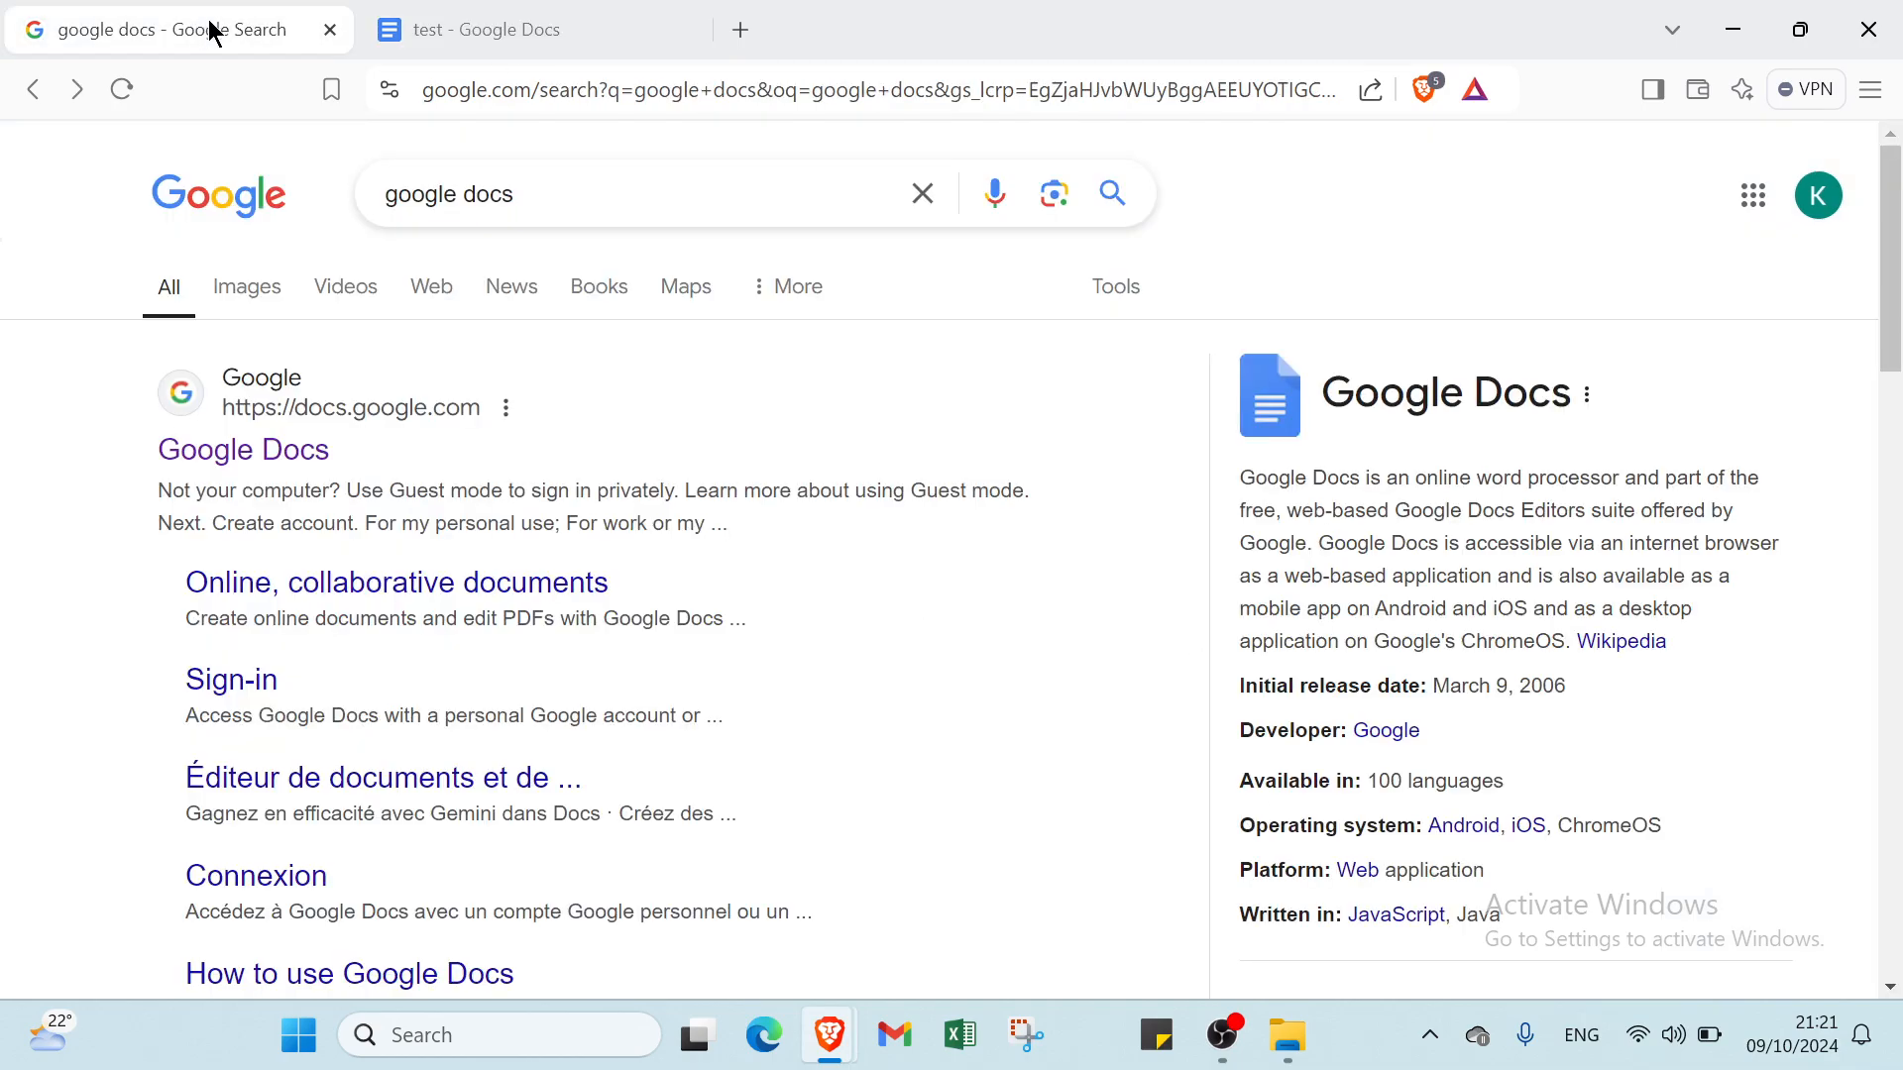
{"action": "left_click", "coordinate": [456, 23]}
{"action": "left_click", "coordinate": [221, 21]}
{"action": "left_click", "coordinate": [437, 38]}
{"action": "left_click", "coordinate": [267, 21]}
{"action": "left_click", "coordinate": [433, 37]}
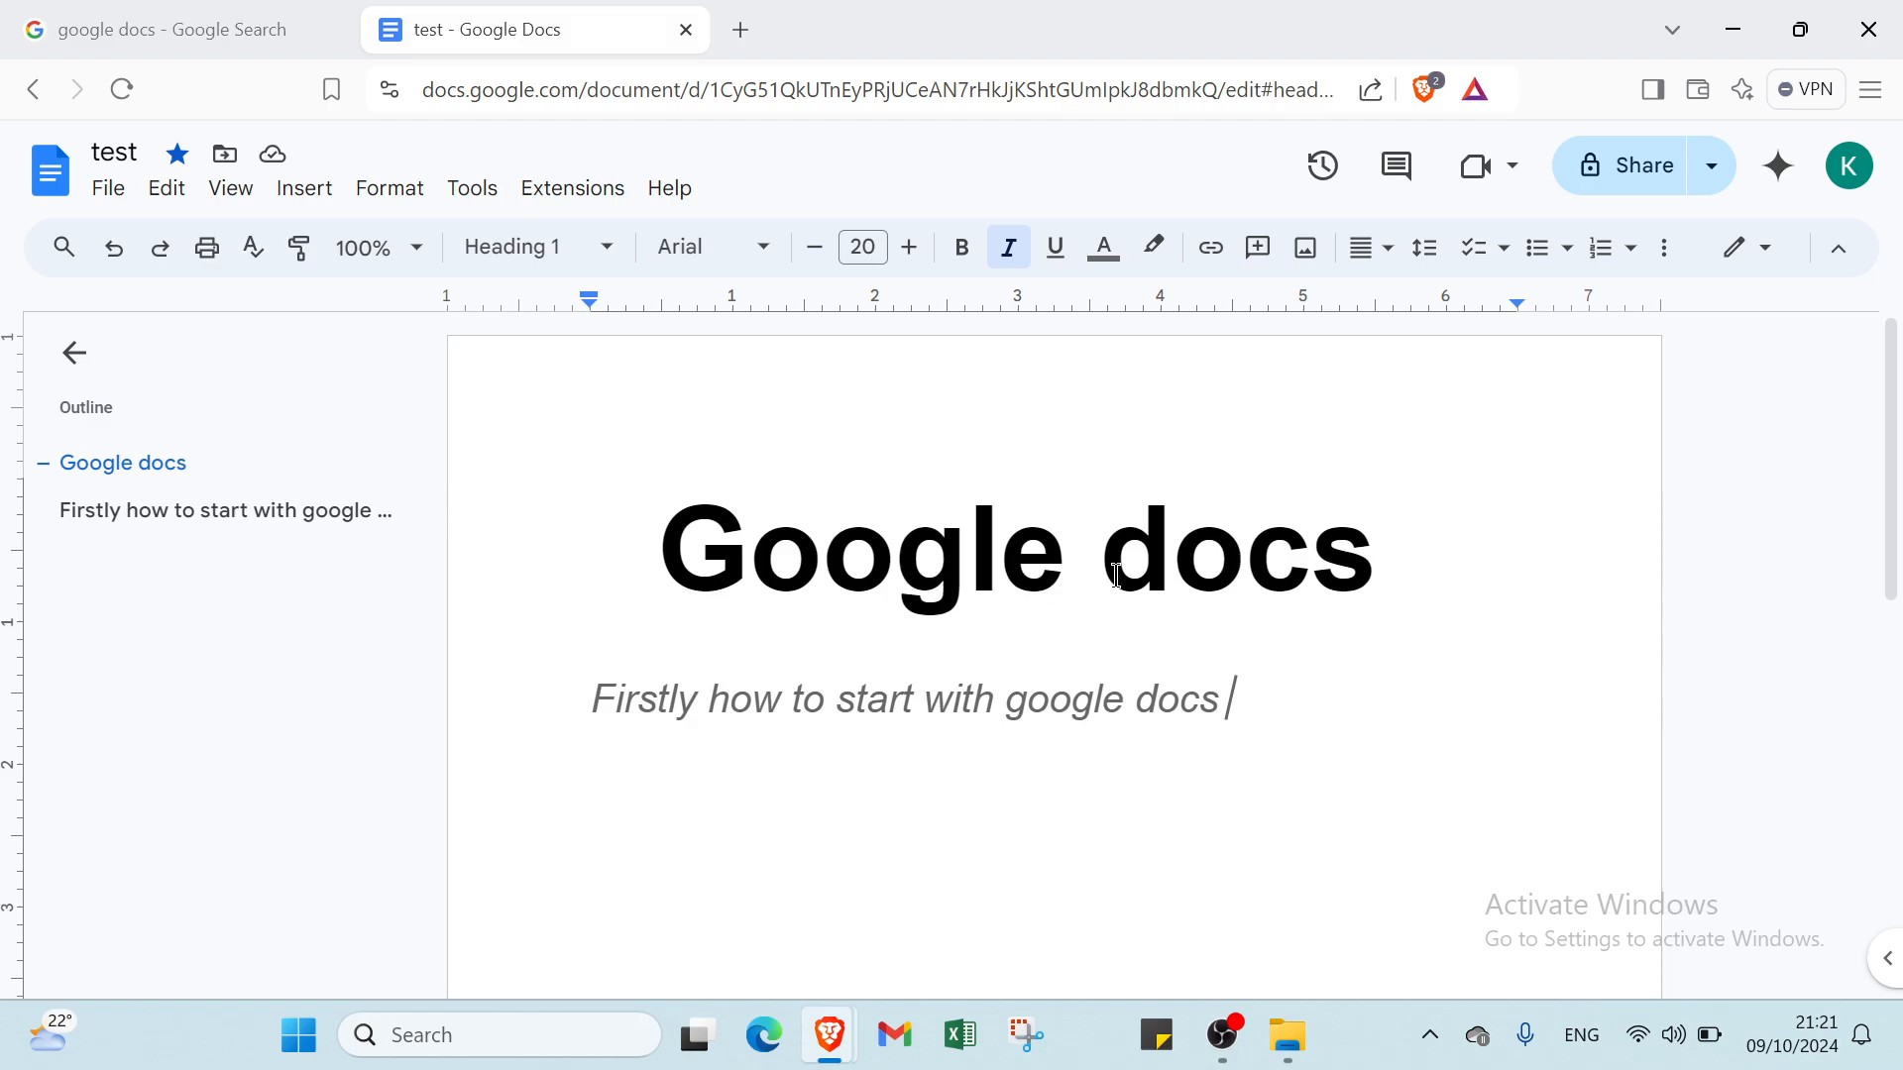
Undo all the heading and title edits until the document "test" is empty.
{"action": "left_click", "coordinate": [115, 247]}
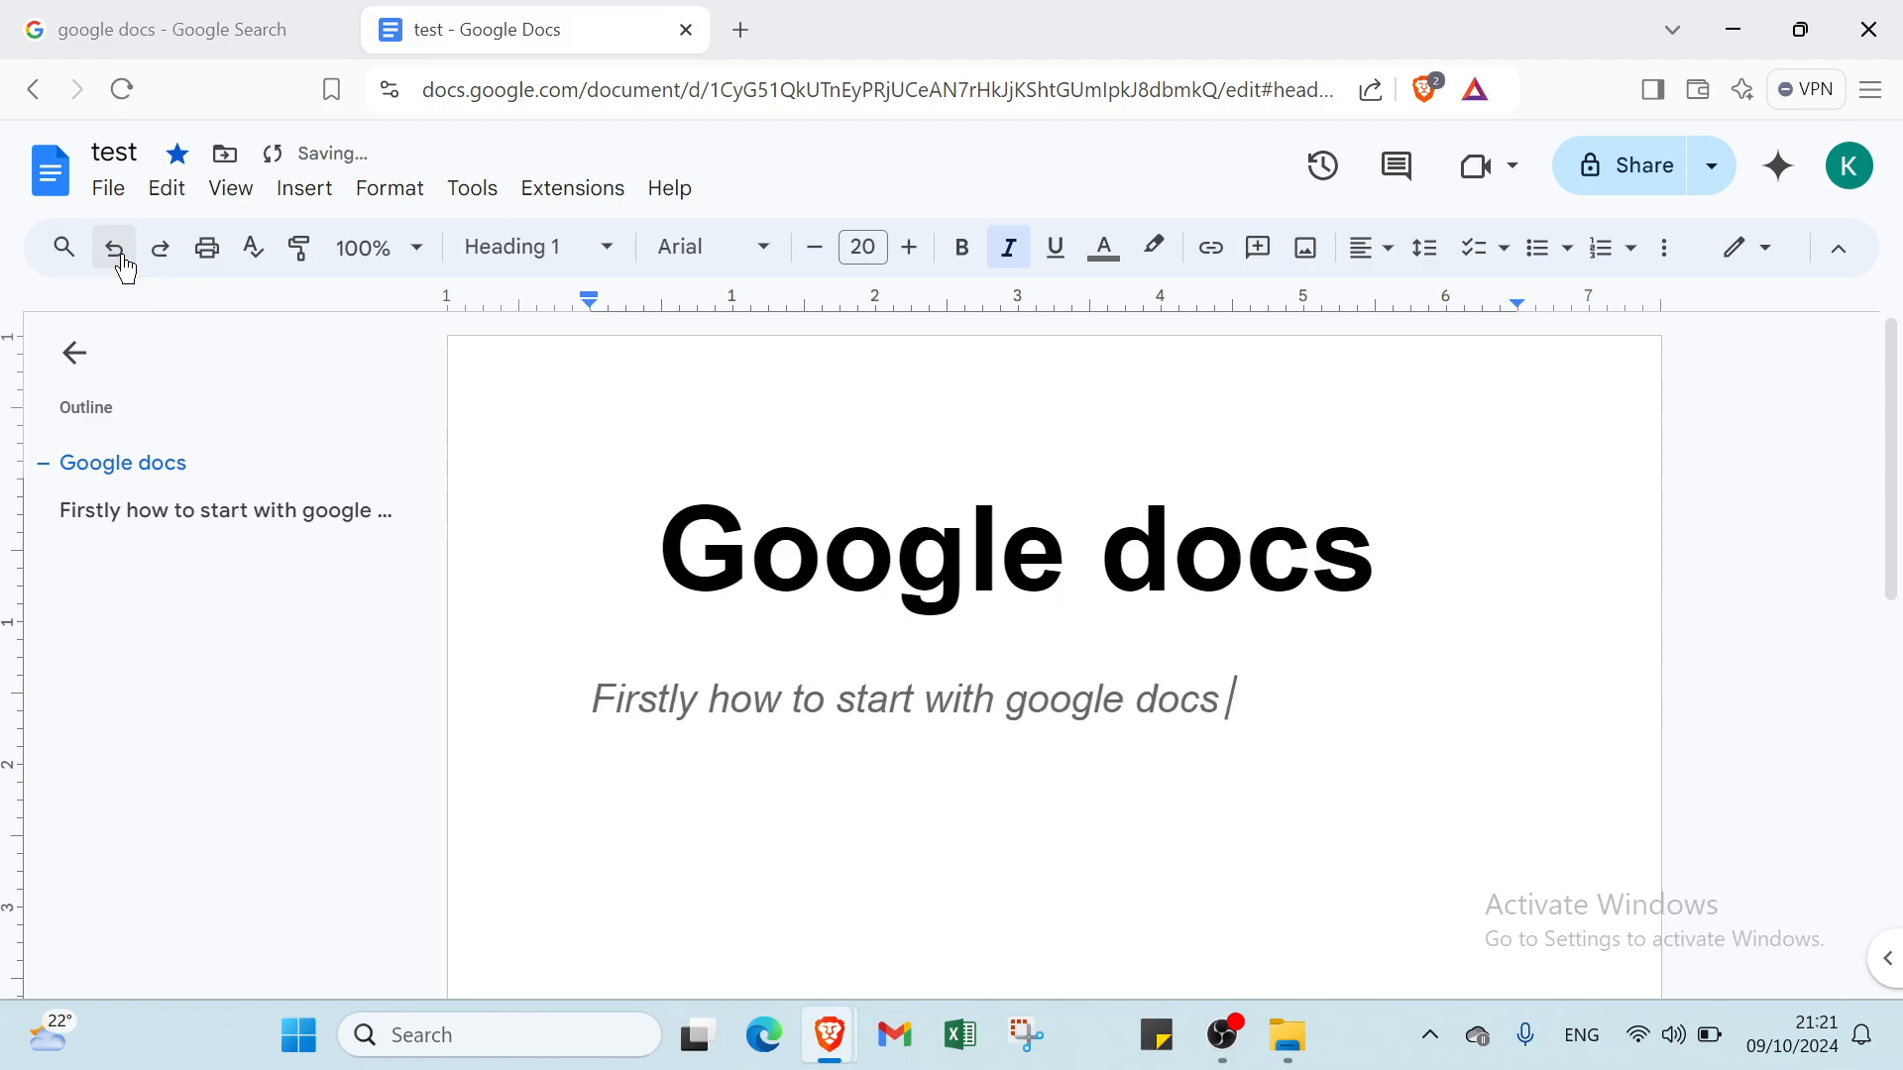
{"action": "left_click", "coordinate": [115, 247]}
{"action": "left_click", "coordinate": [115, 248]}
{"action": "left_click", "coordinate": [115, 248]}
{"action": "left_click", "coordinate": [115, 248]}
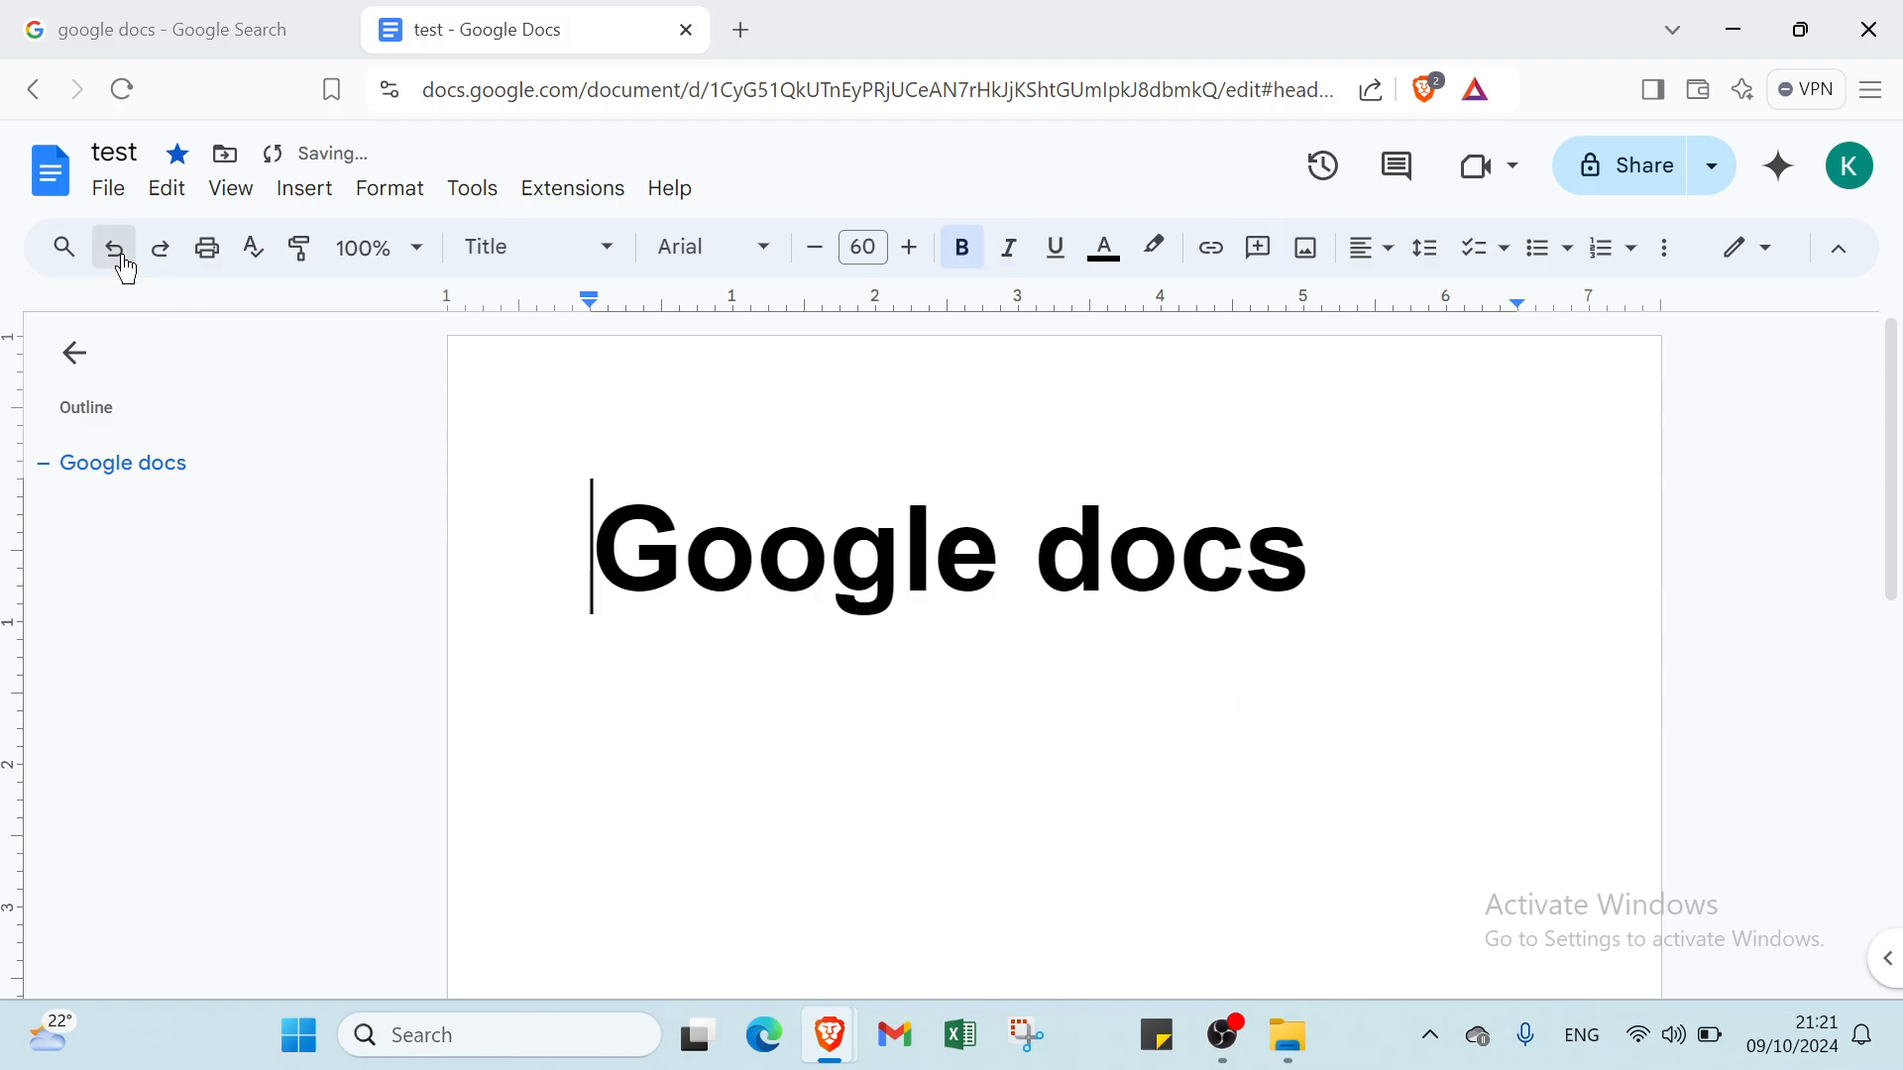
{"action": "left_click", "coordinate": [115, 248]}
{"action": "left_click", "coordinate": [115, 247]}
{"action": "left_click", "coordinate": [115, 248]}
{"action": "left_click", "coordinate": [115, 248]}
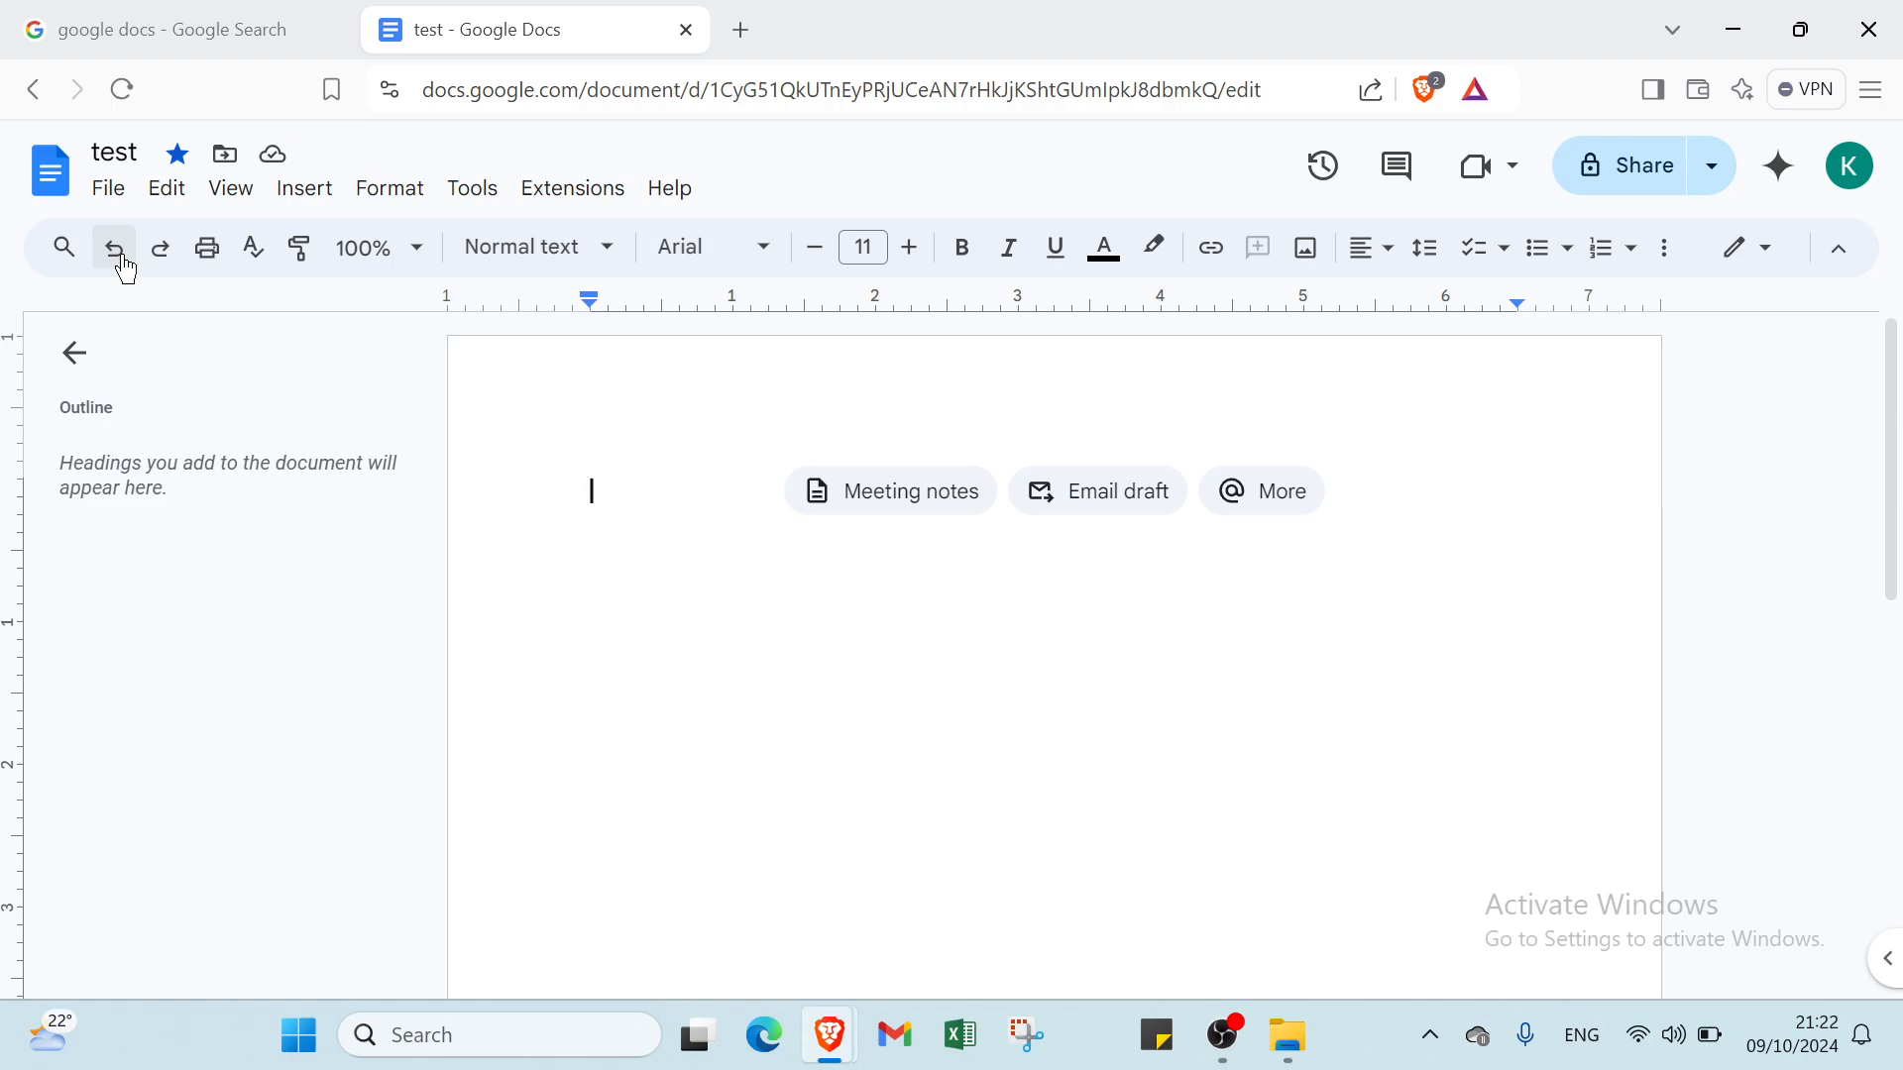
Switch to the Google search results for "google docs".
{"action": "left_click", "coordinate": [135, 20]}
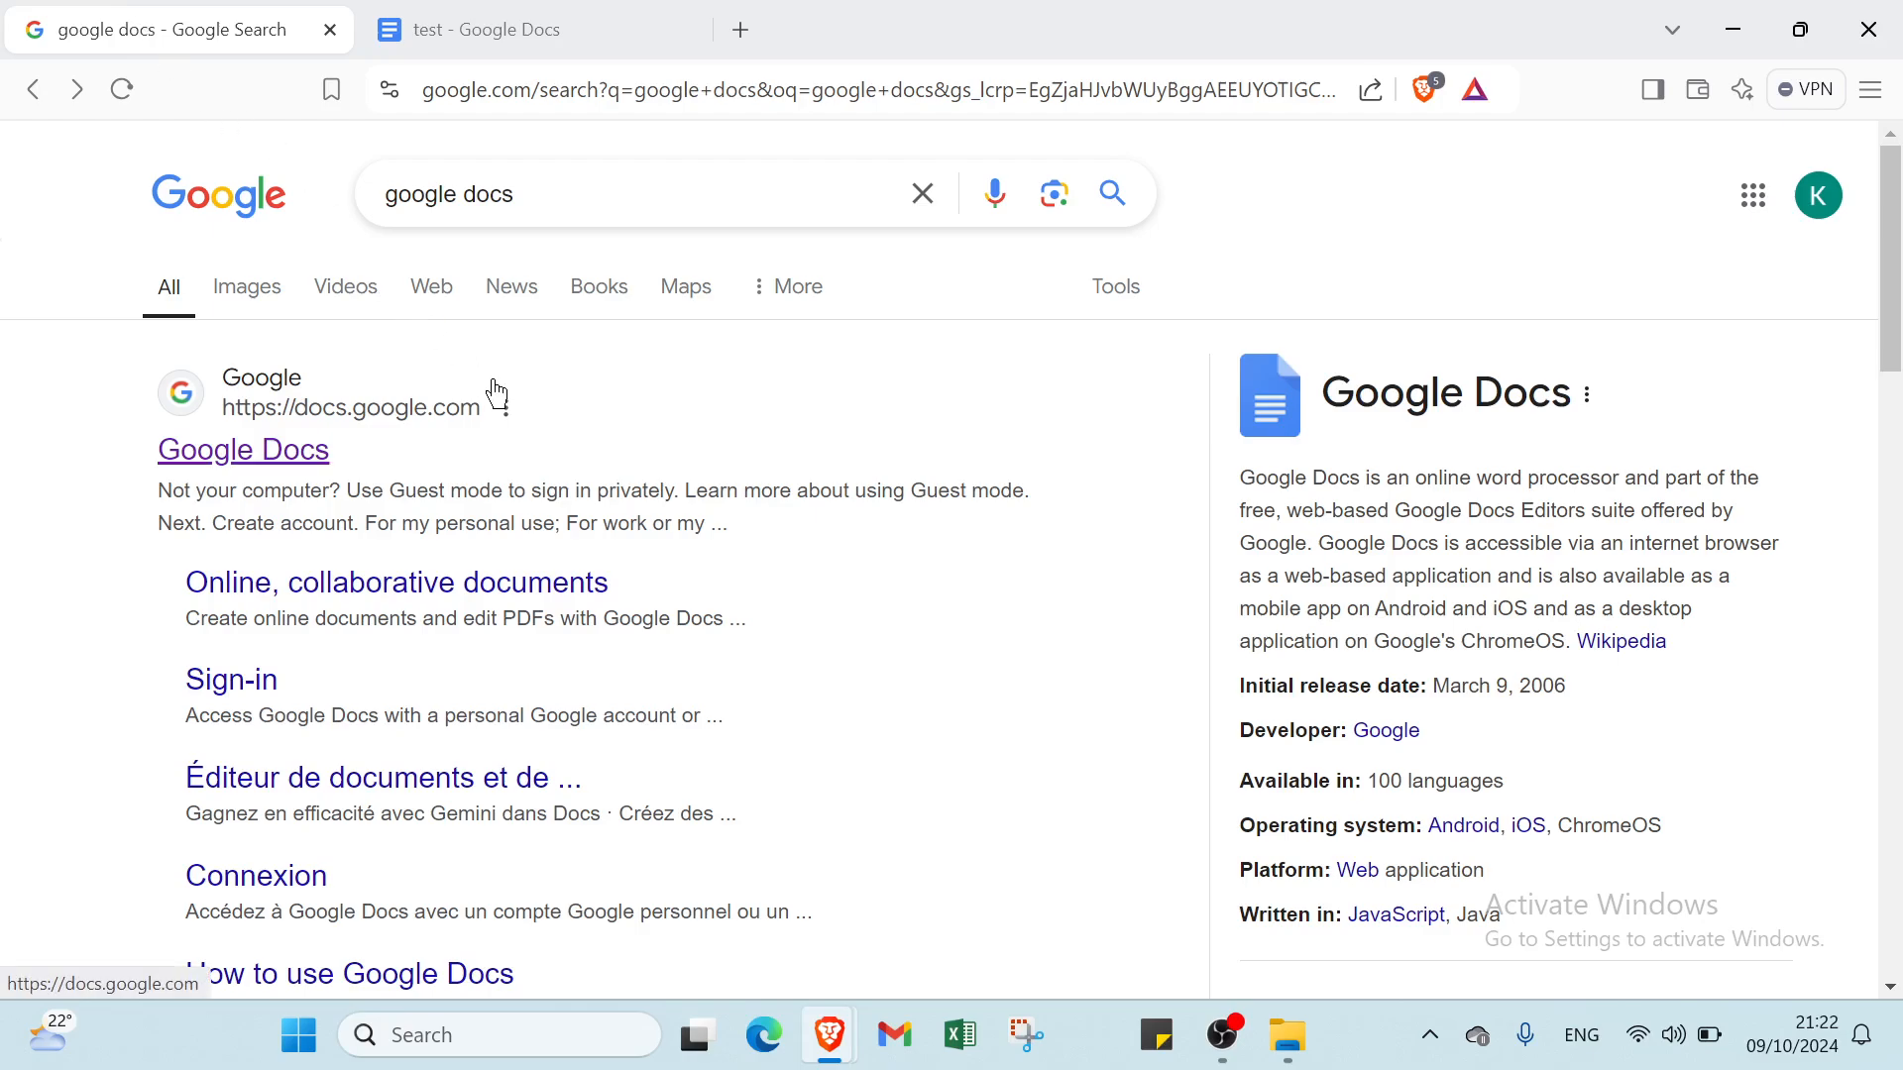